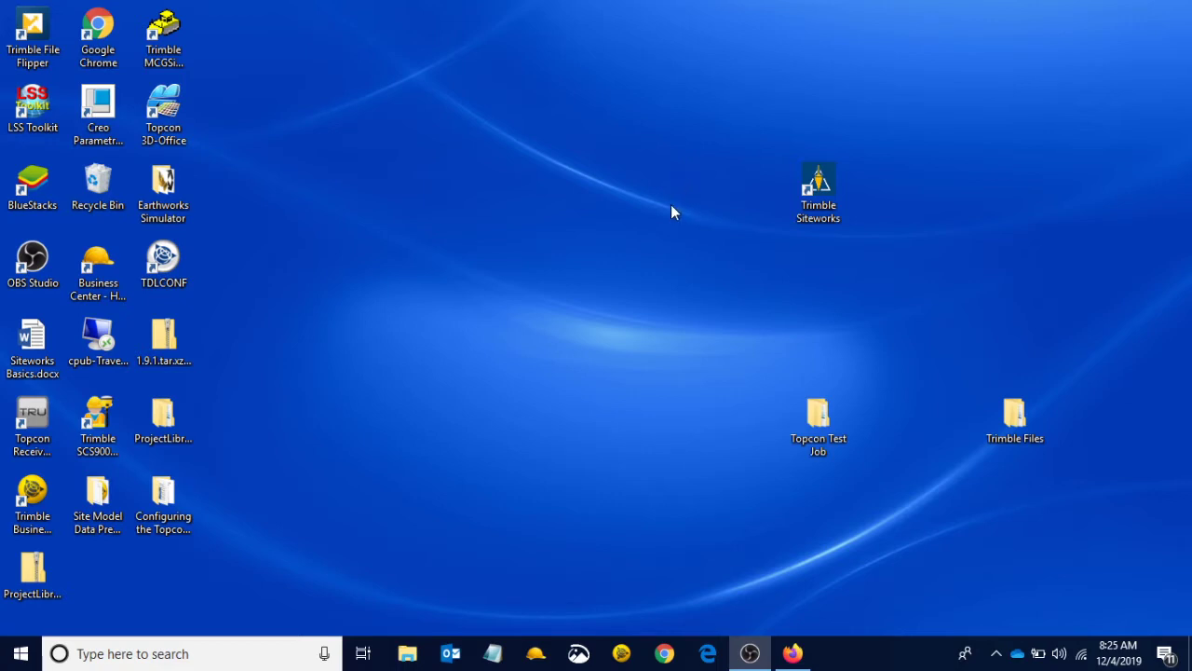
Open Topcon Test Job > Earthworks in File Explorer and reposition the folder window
double_click(824, 431)
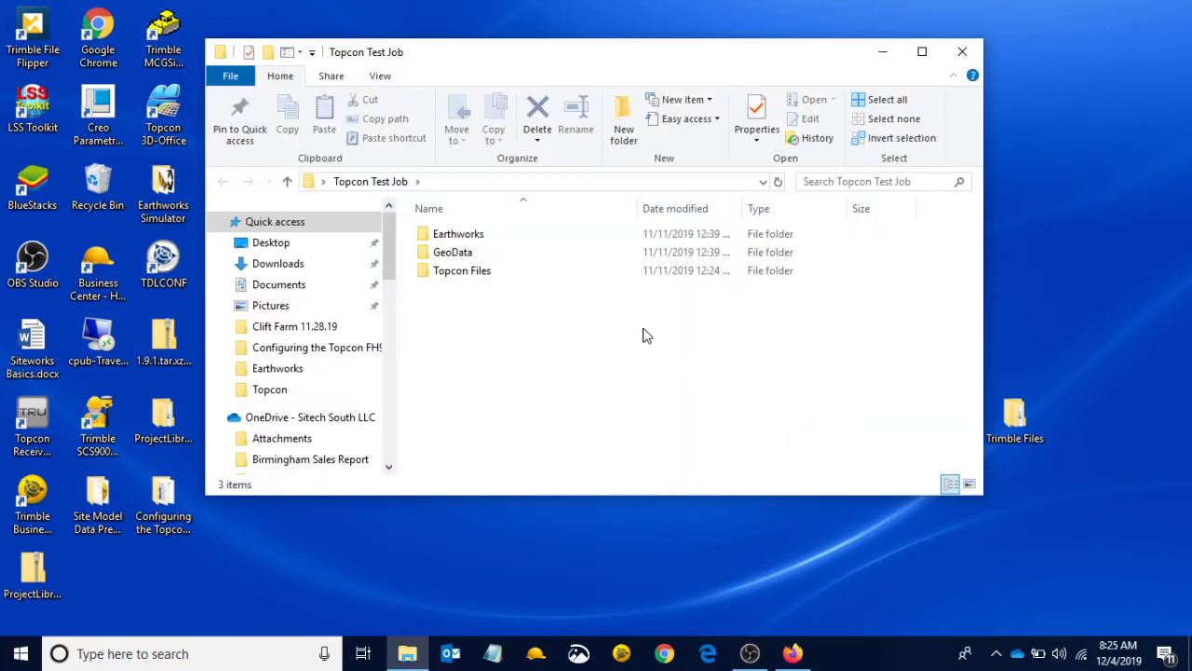
double_click(477, 236)
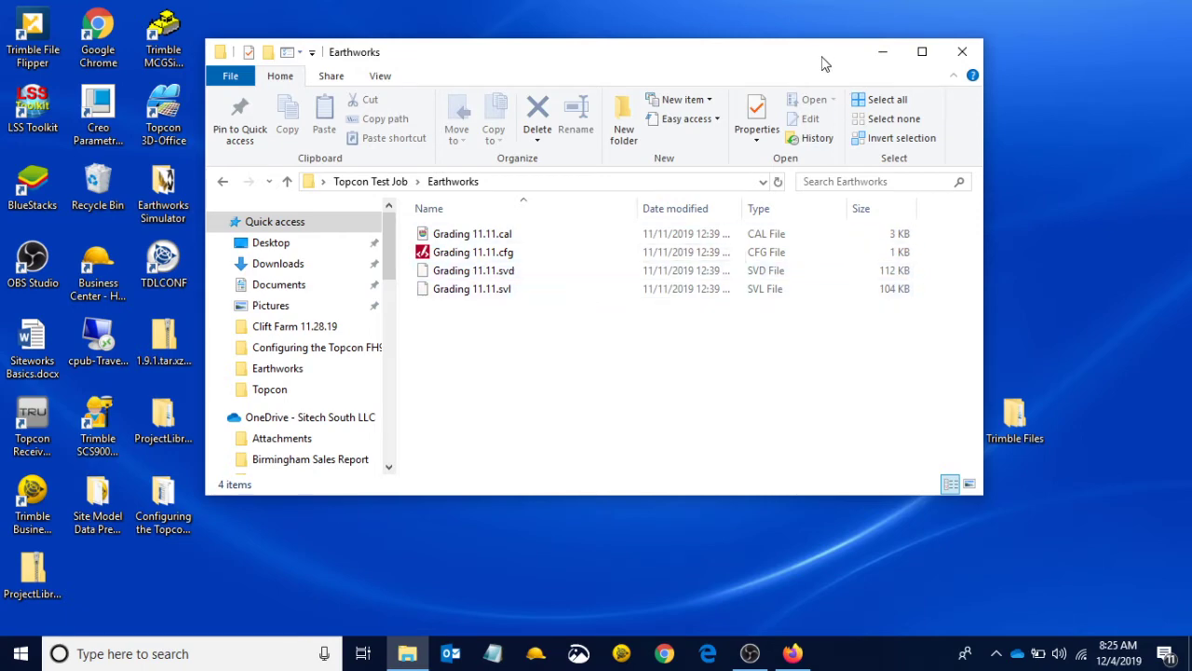
left_click_drag(820, 61, 842, 112)
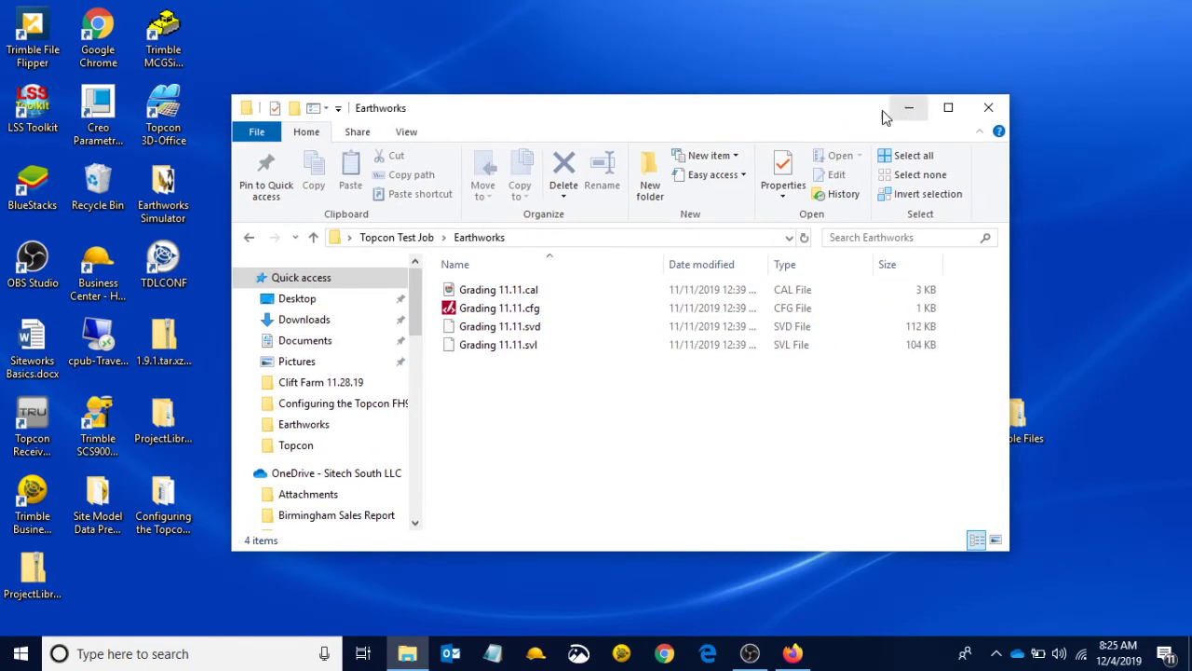
left_click_drag(762, 121, 781, 104)
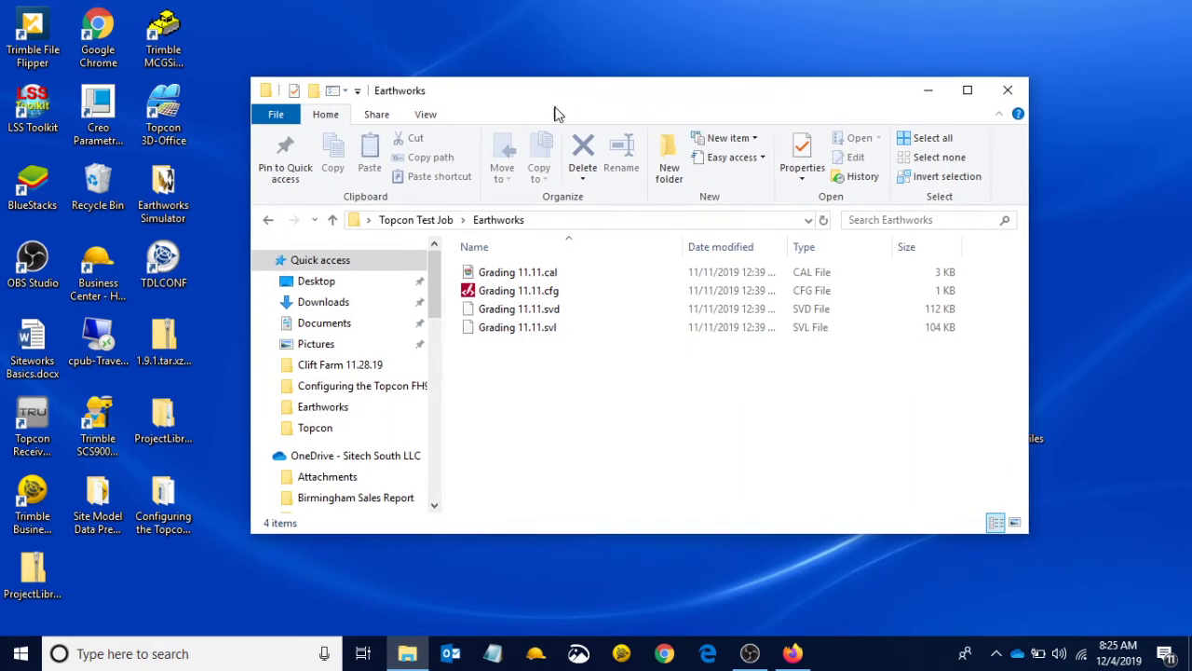
Launch Trimble File Flipper, resize and place its window, and minimize the Earthworks Explorer window
double_click(42, 46)
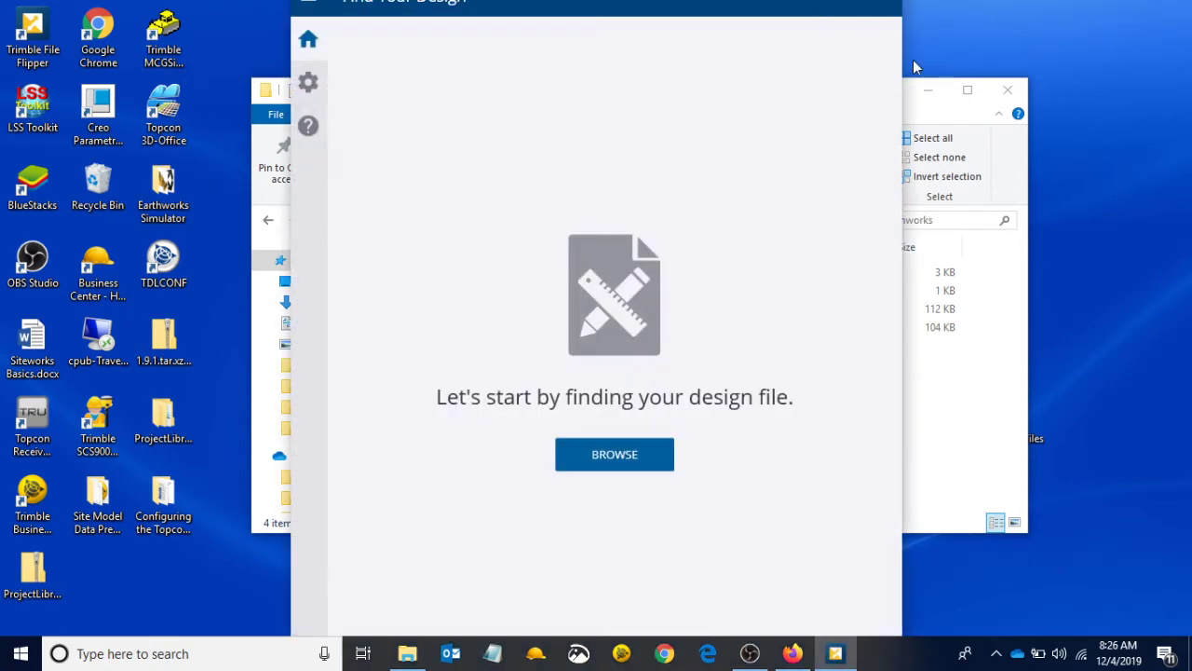
left_click_drag(899, 56, 746, 56)
left_click_drag(614, 27, 632, 53)
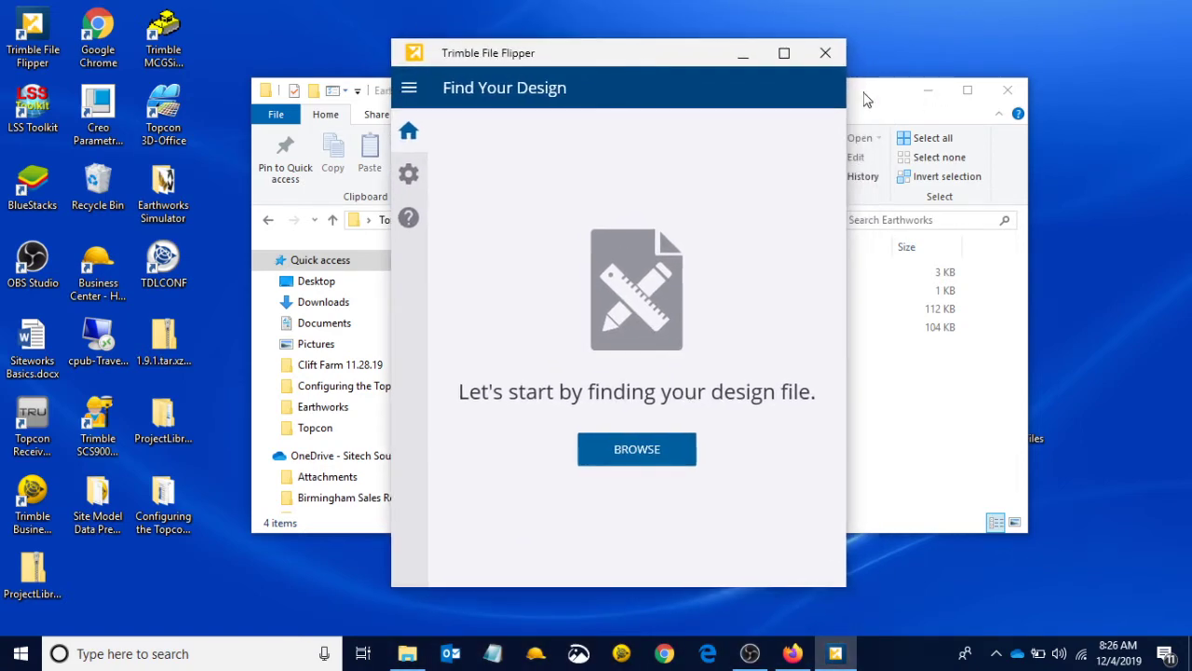
left_click(926, 97)
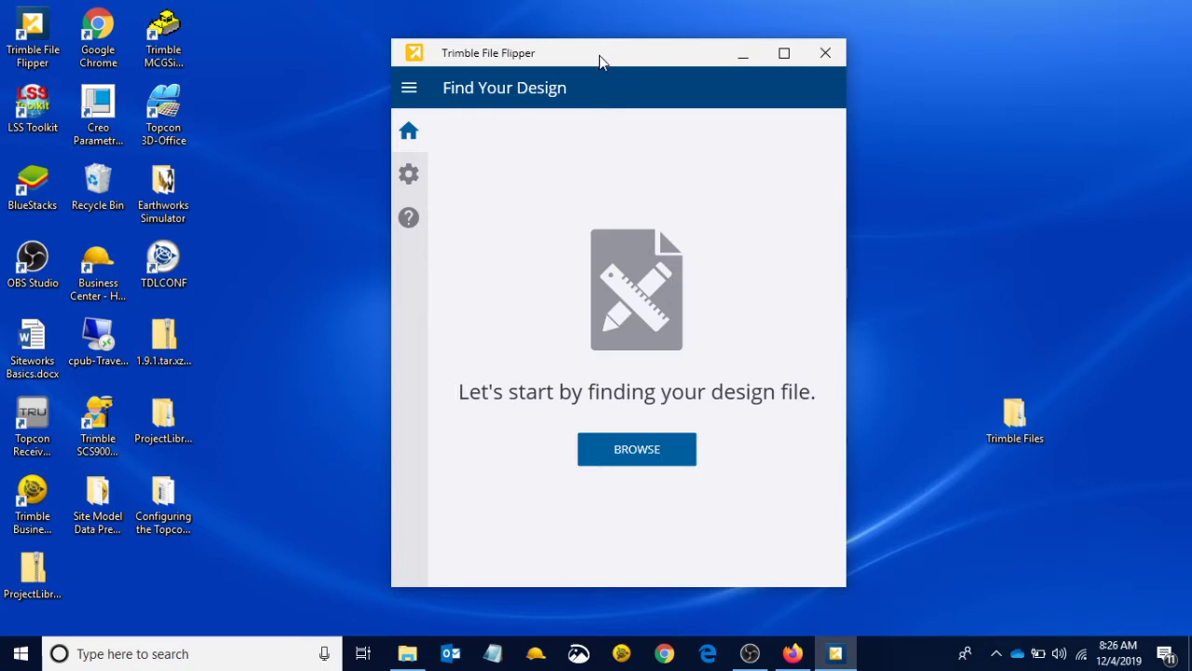
left_click_drag(680, 54, 687, 42)
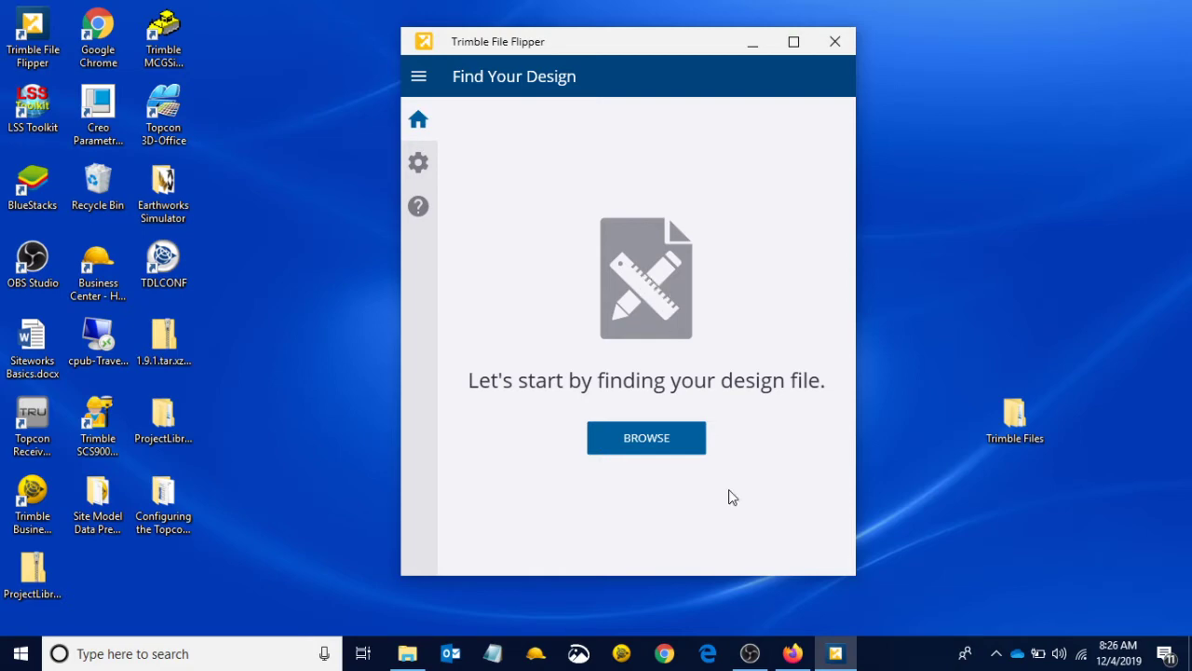
left_click(406, 652)
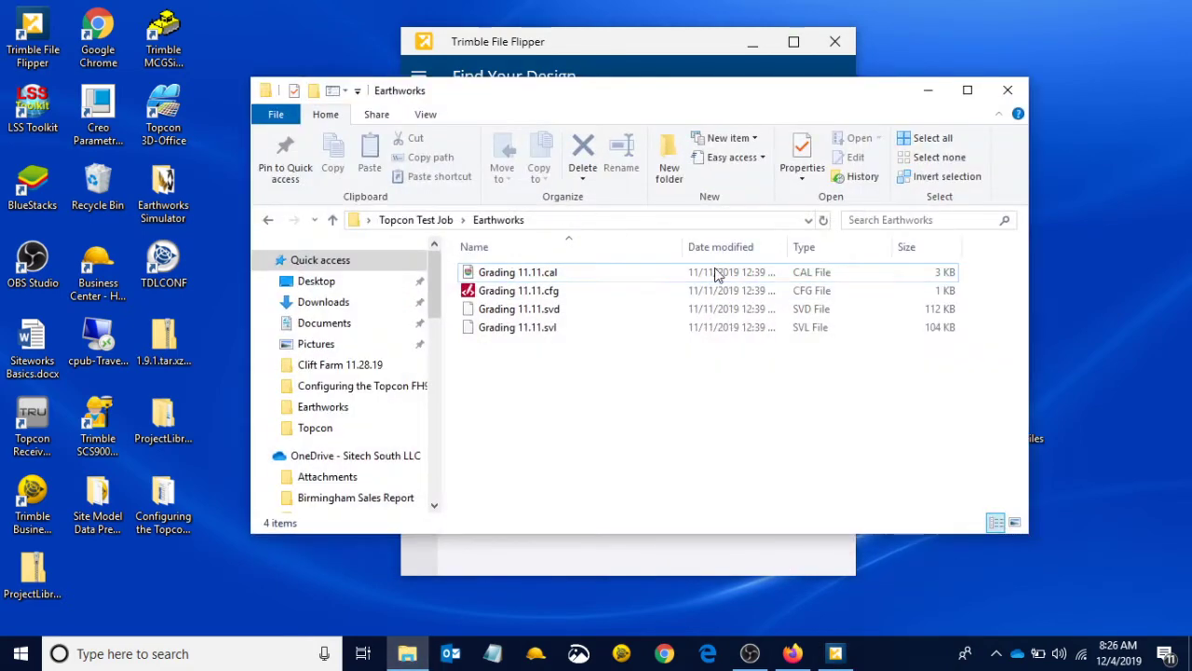
left_click(930, 92)
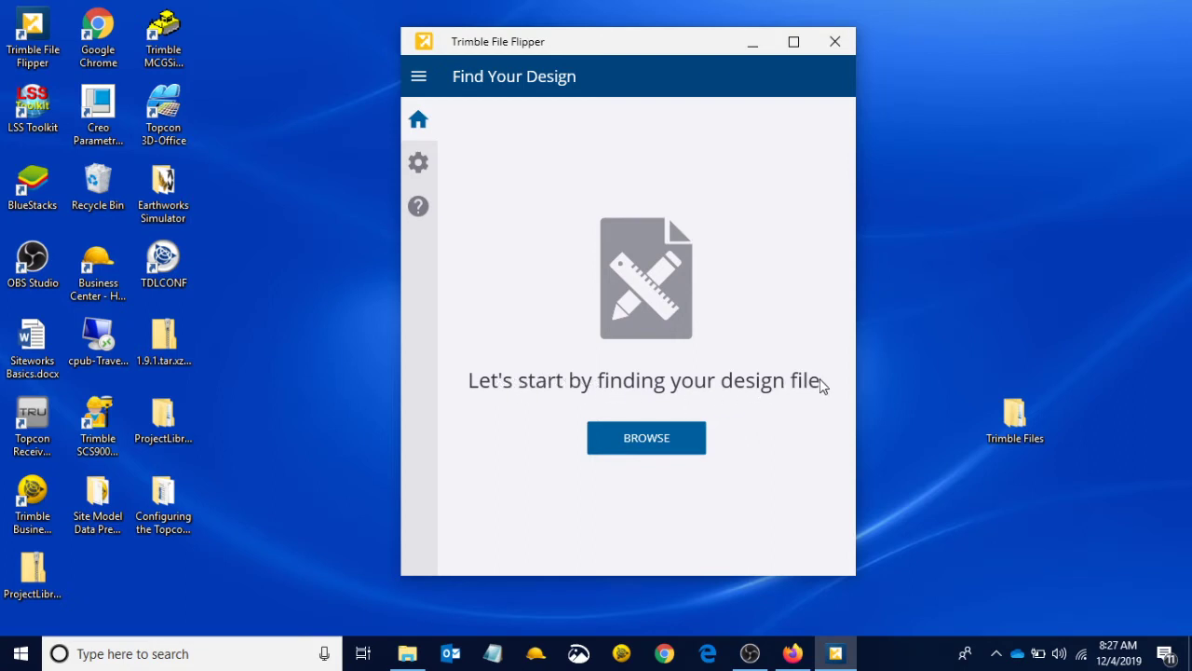
Browse for a design file and navigate the picker to Desktop > Topcon Test Job > Earthworks
left_click(655, 437)
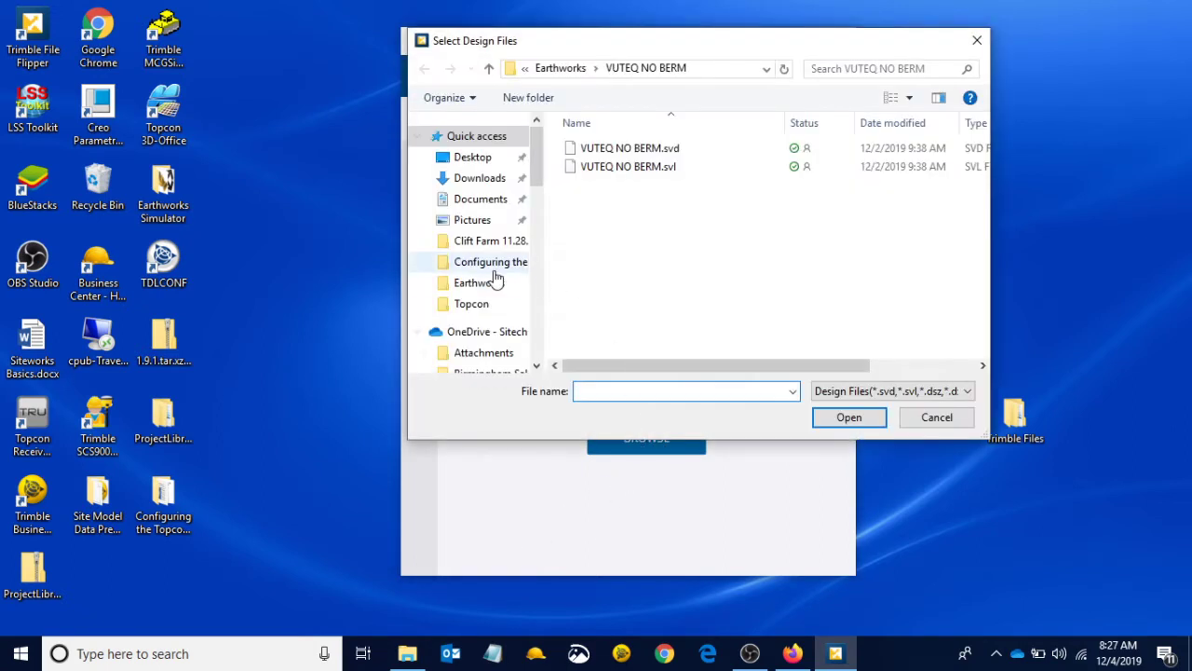
scroll(477, 312, "down", 3)
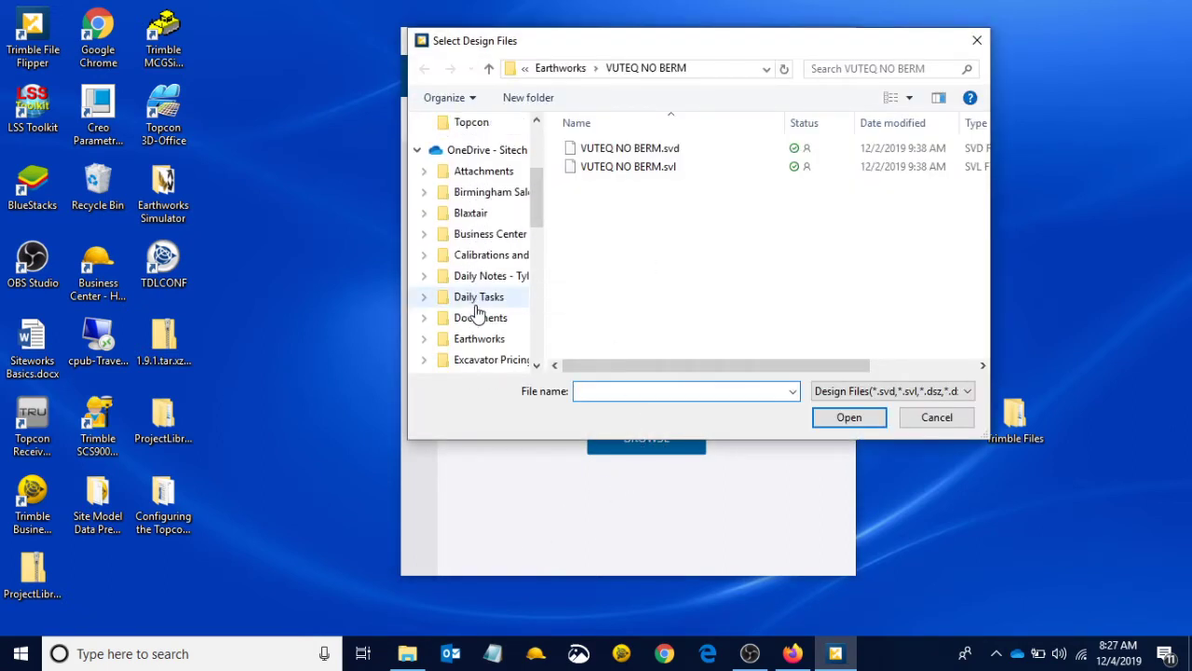
scroll(477, 312, "up", 3)
left_click(463, 159)
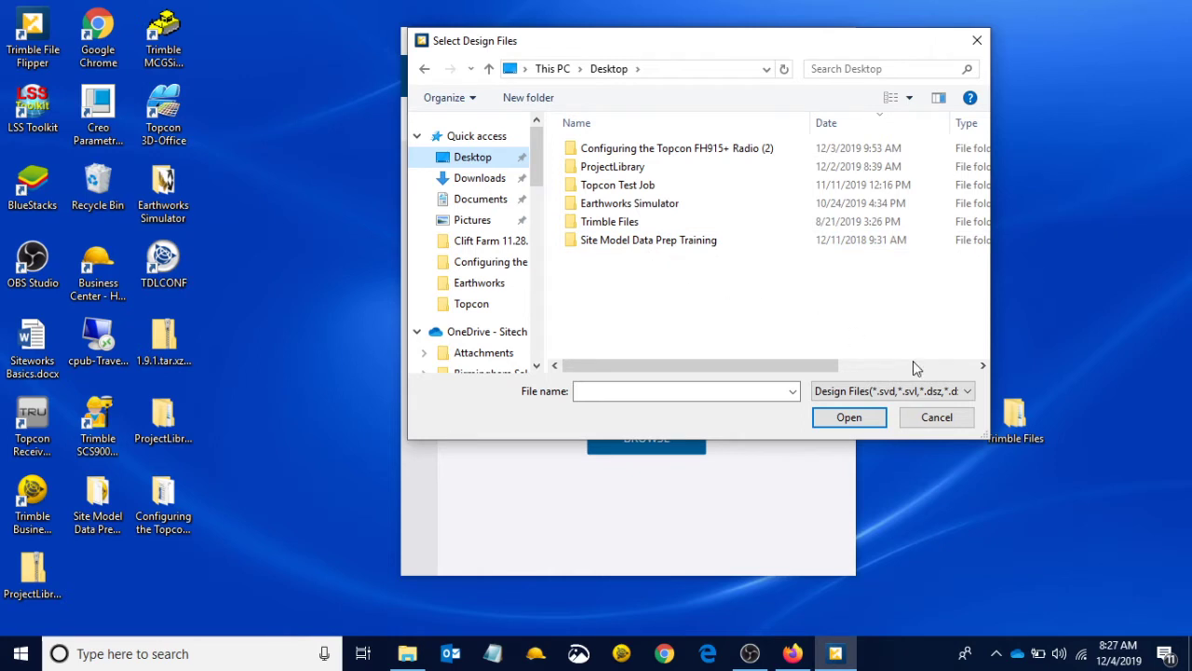
double_click(633, 187)
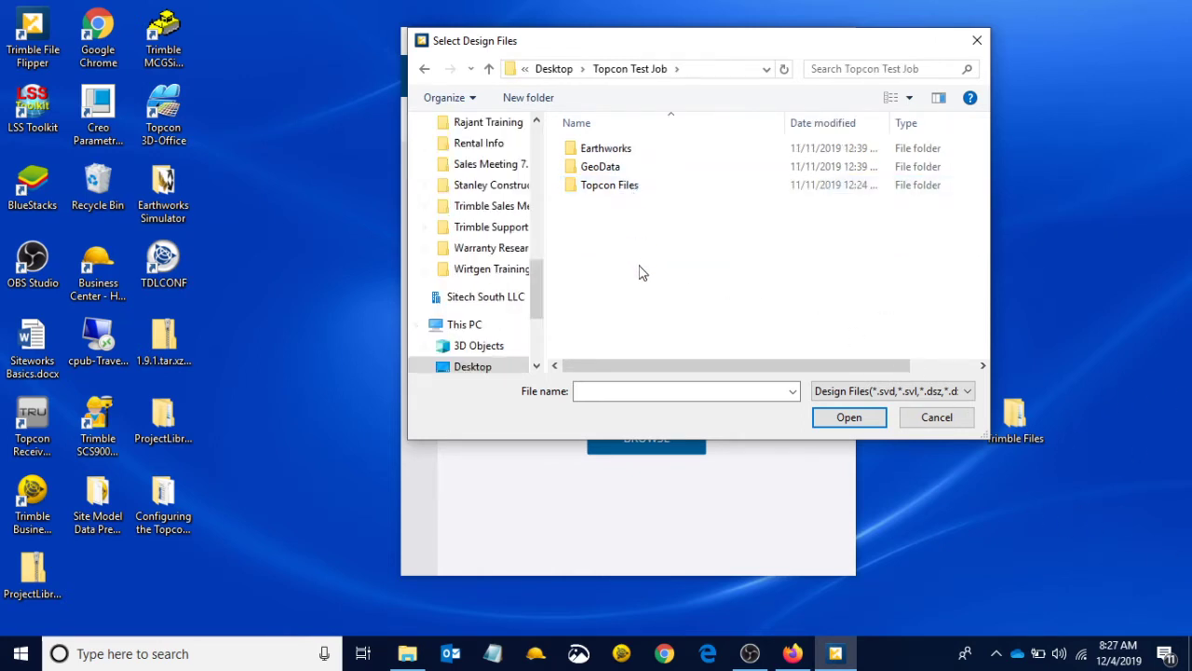
key("alt+Left")
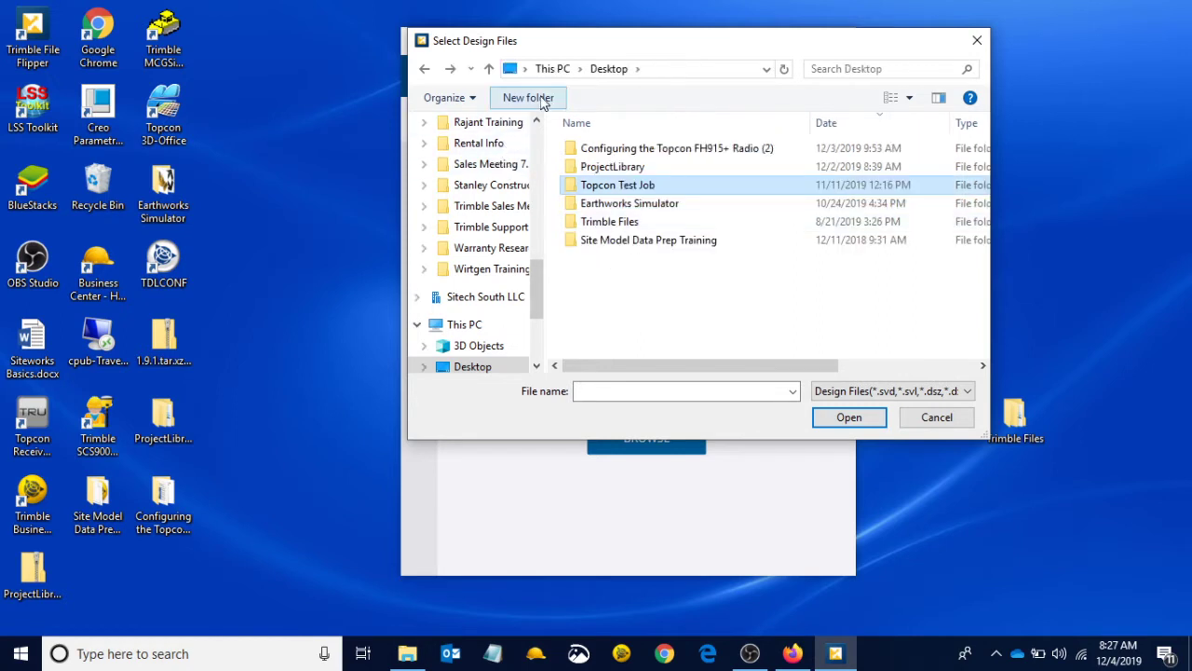
scroll(489, 154, "up", 5)
left_click(477, 157)
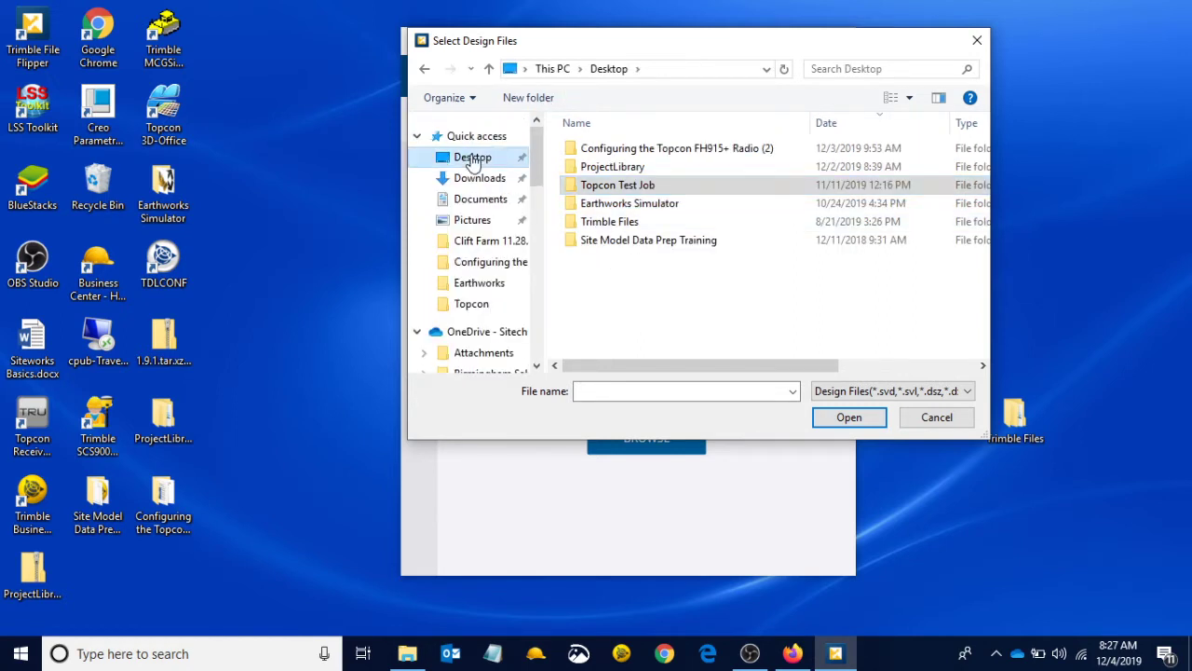
double_click(631, 187)
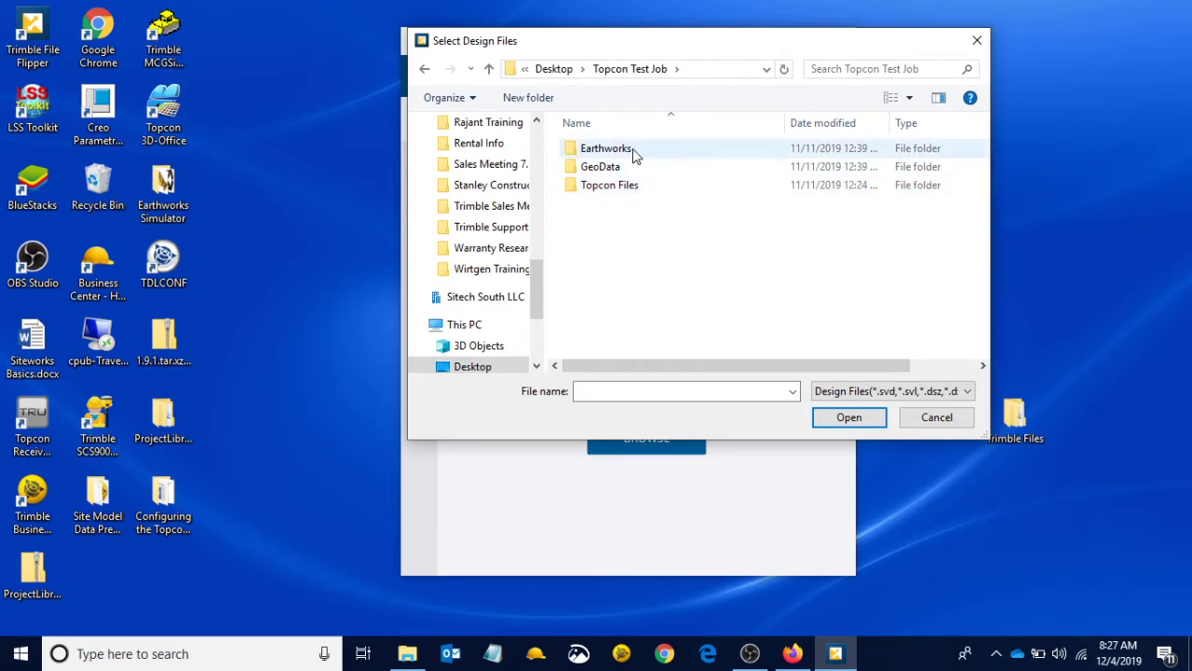
double_click(633, 151)
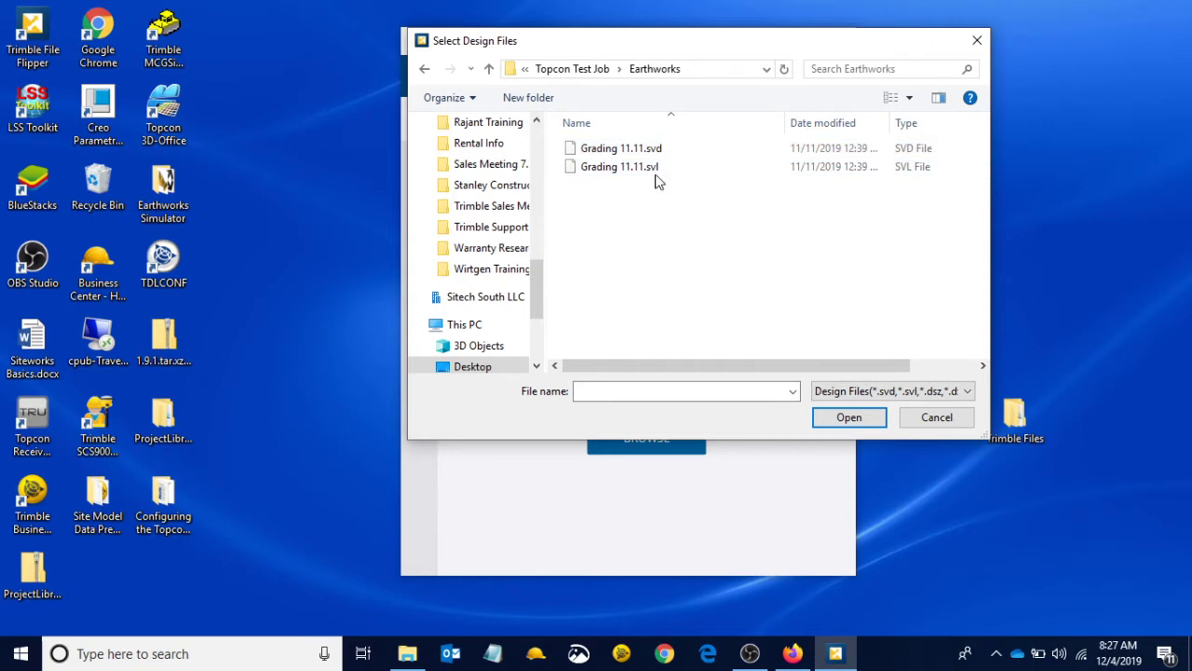
Restore the Earthworks Explorer window, narrow it, and place it top-left beside the file picker
left_click_drag(723, 39, 862, 76)
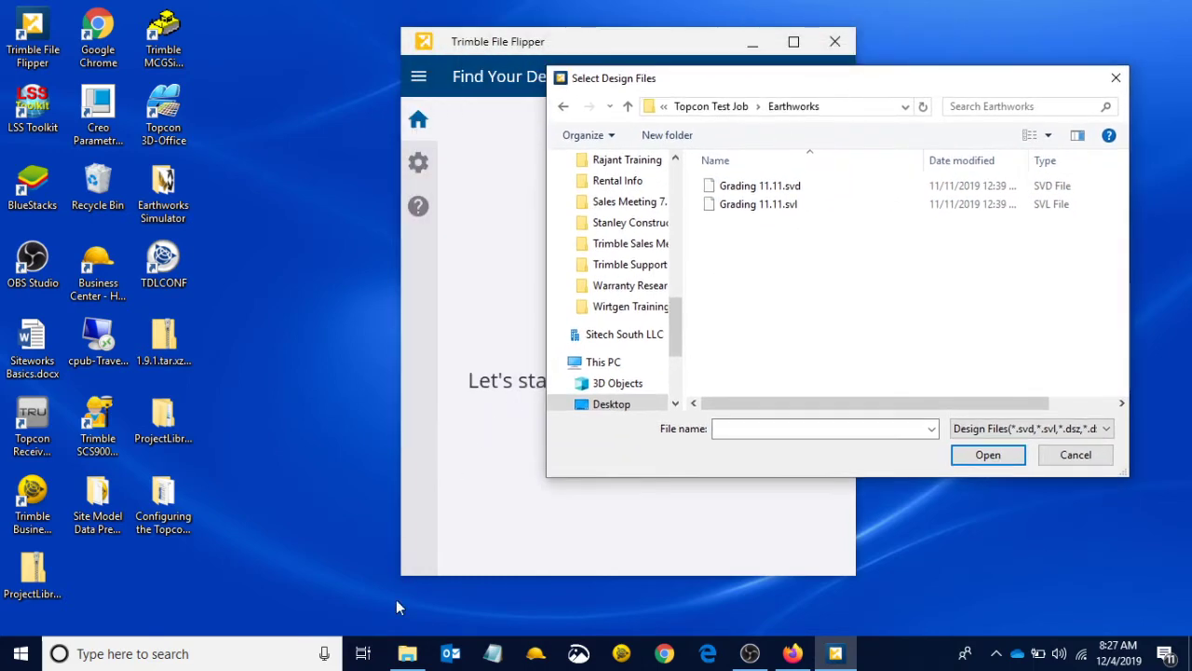
left_click(407, 653)
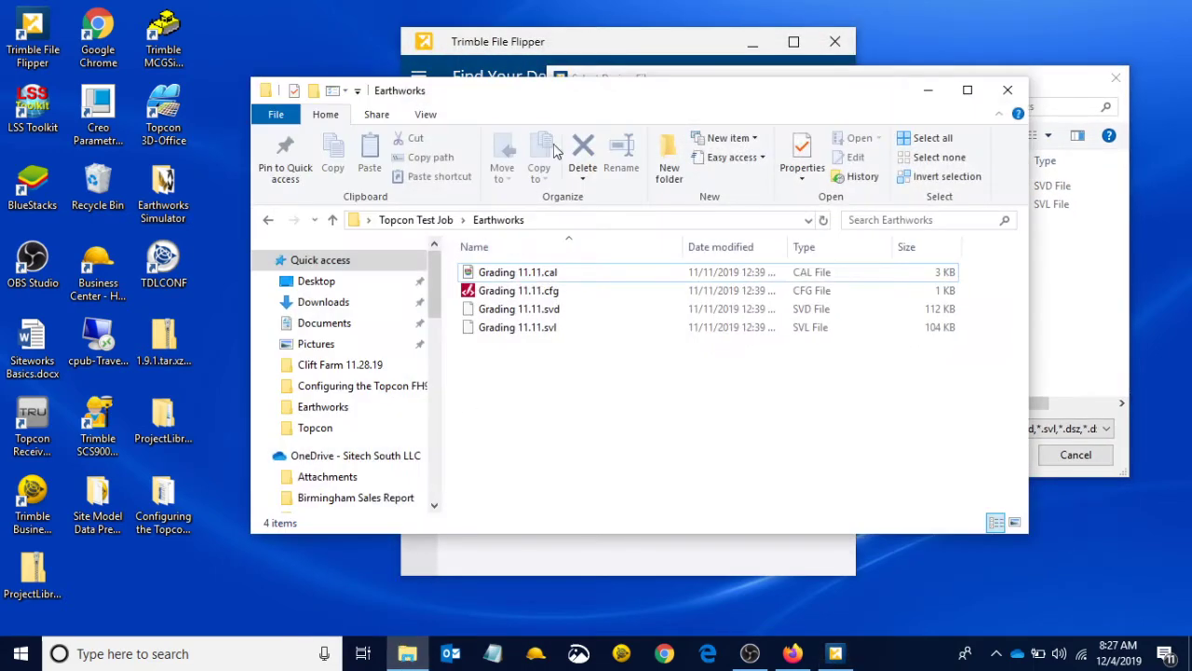
left_click_drag(582, 93, 380, 233)
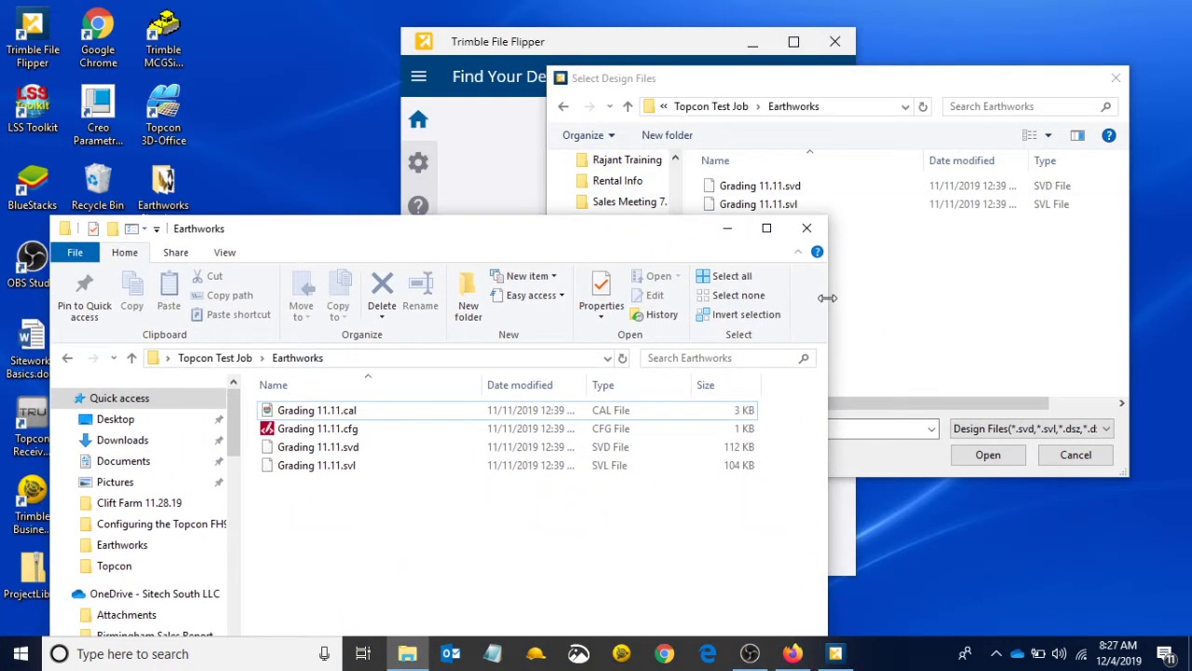
left_click_drag(827, 297, 624, 297)
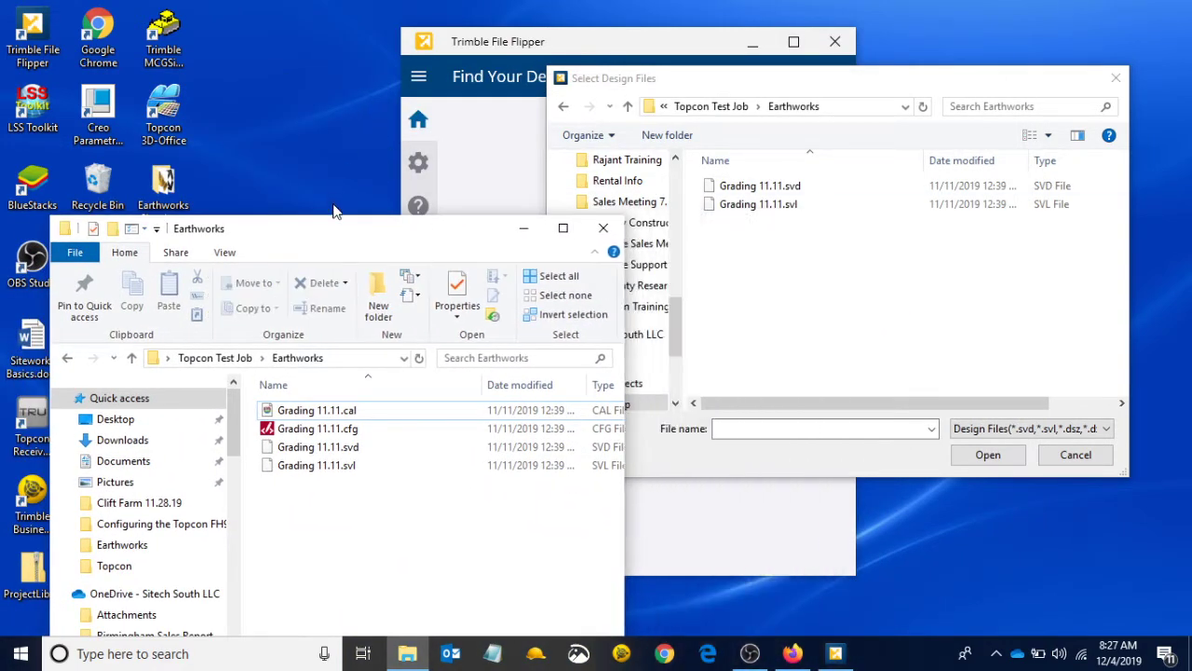
left_click_drag(336, 224, 298, 65)
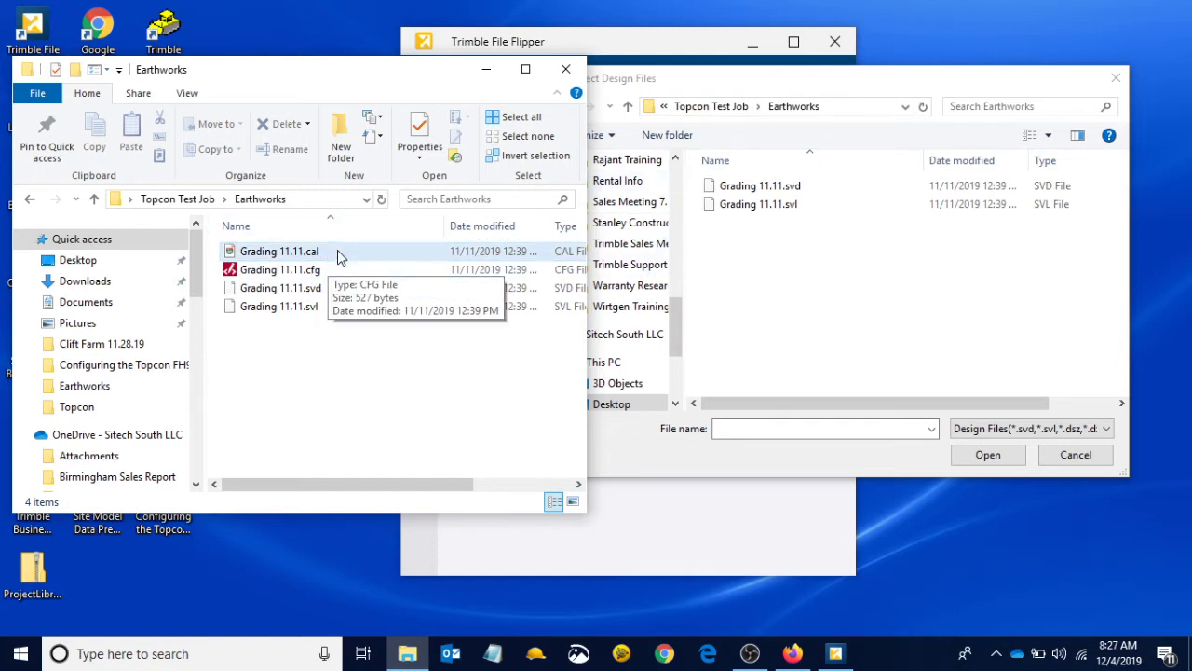
Compare the Earthworks files with the picker, close Explorer, and move the picker over File Flipper
left_click(836, 252)
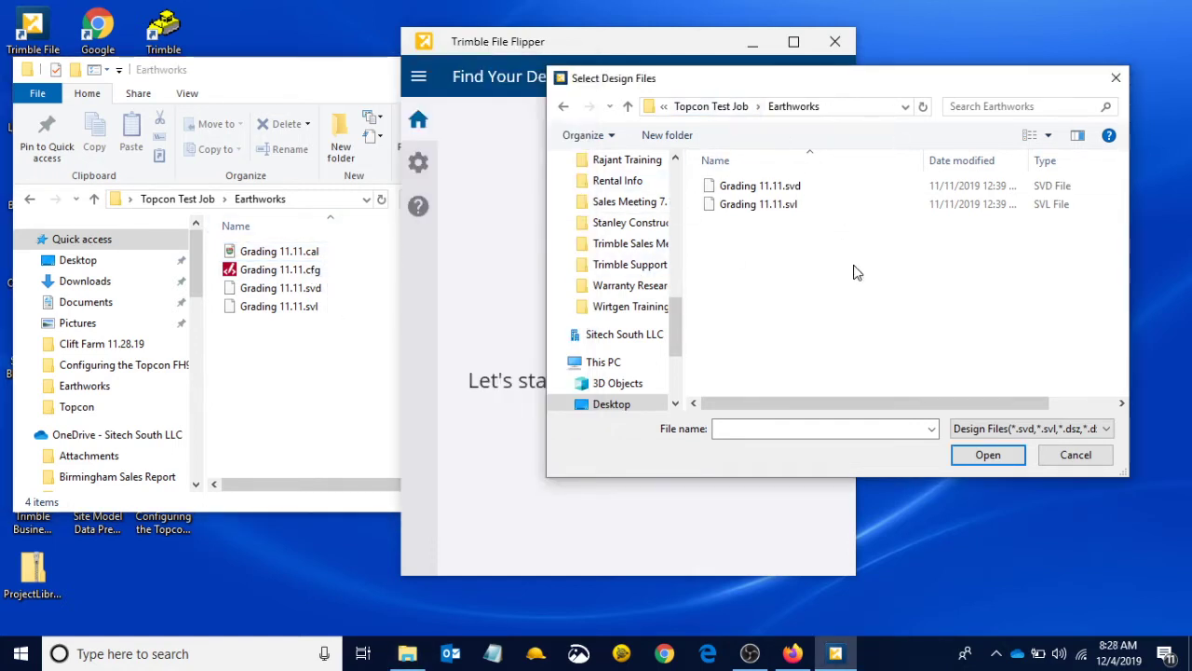
left_click(301, 376)
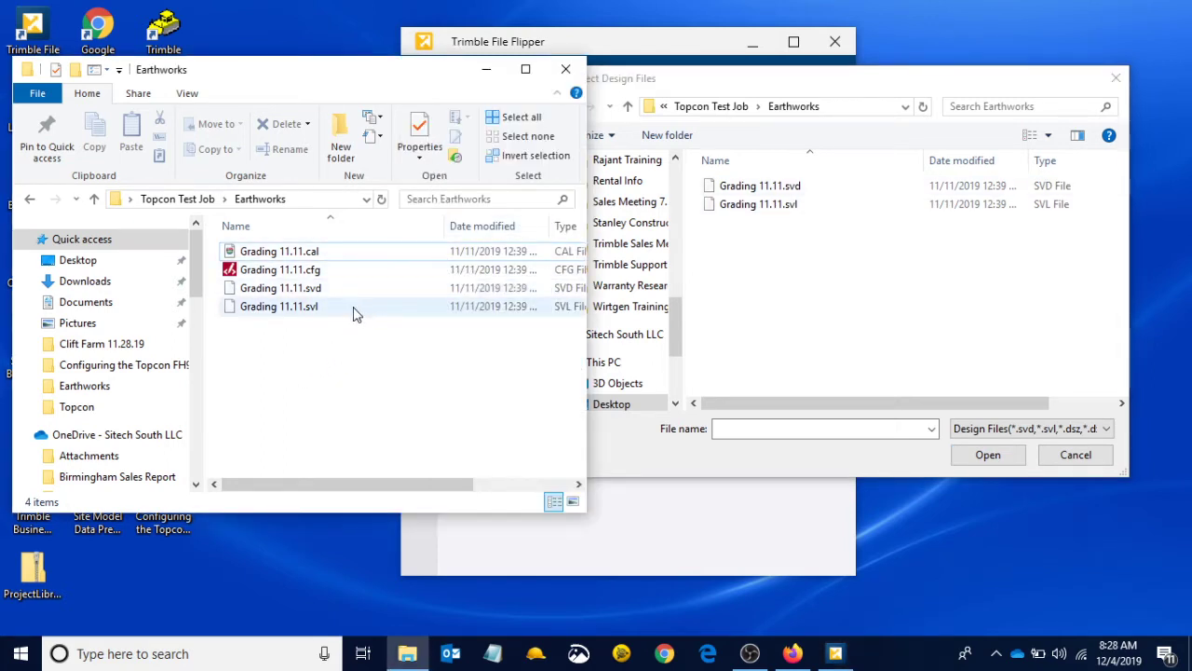
left_click(833, 216)
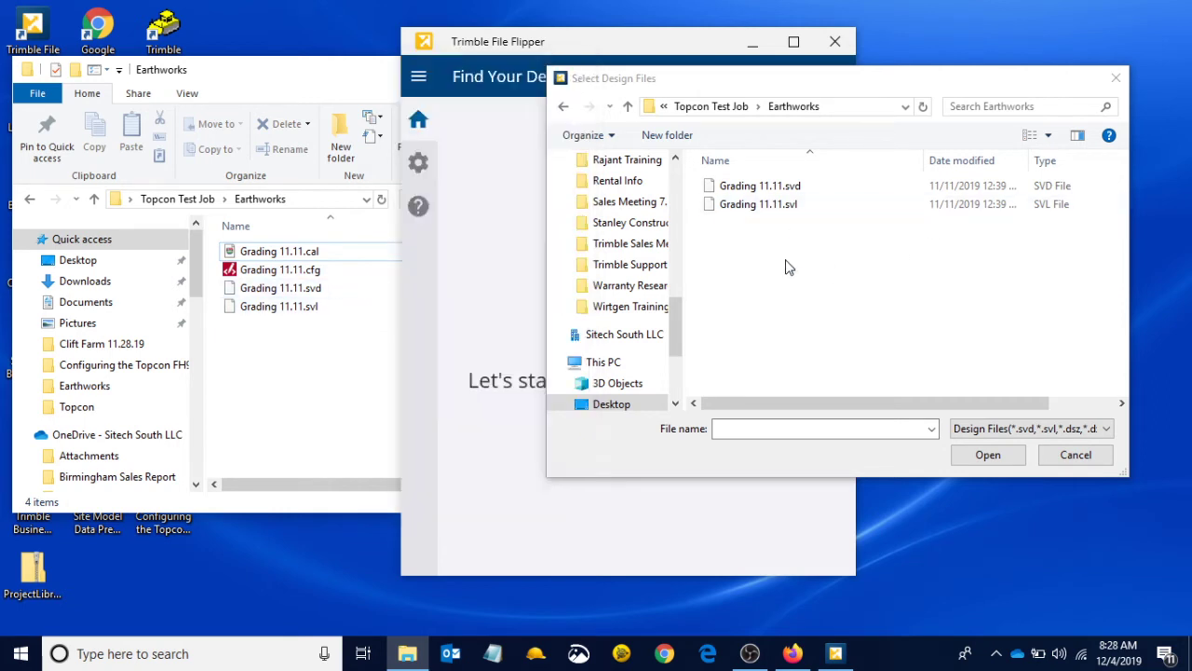
left_click(283, 358)
left_click(551, 67)
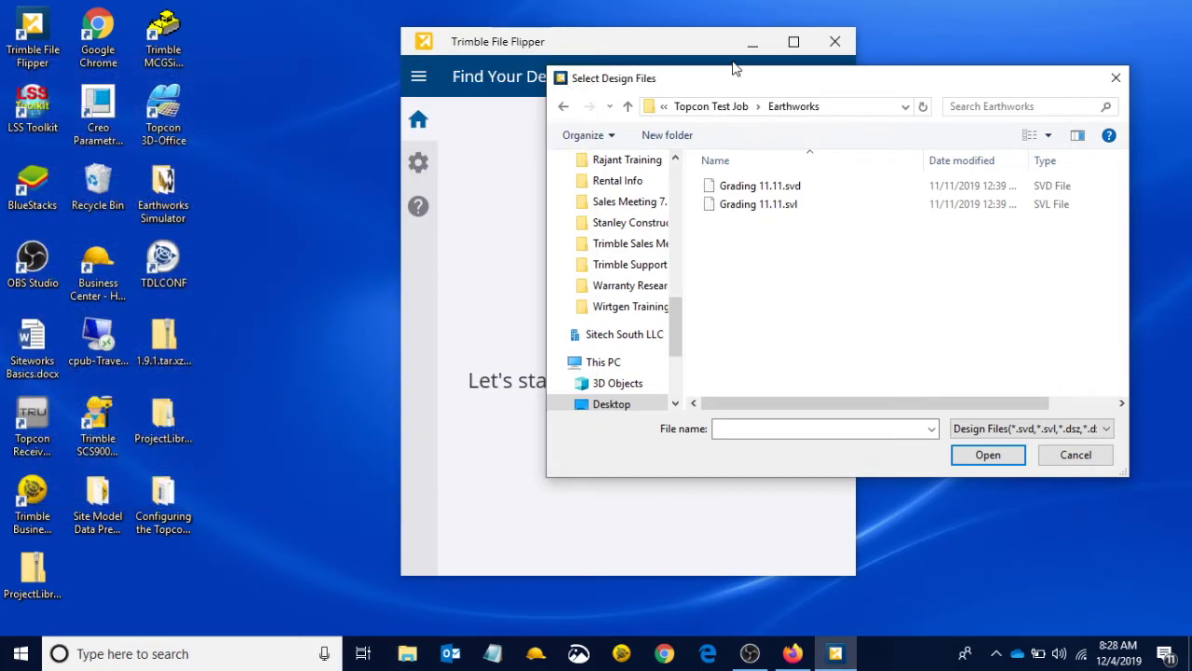
left_click_drag(734, 68, 522, 114)
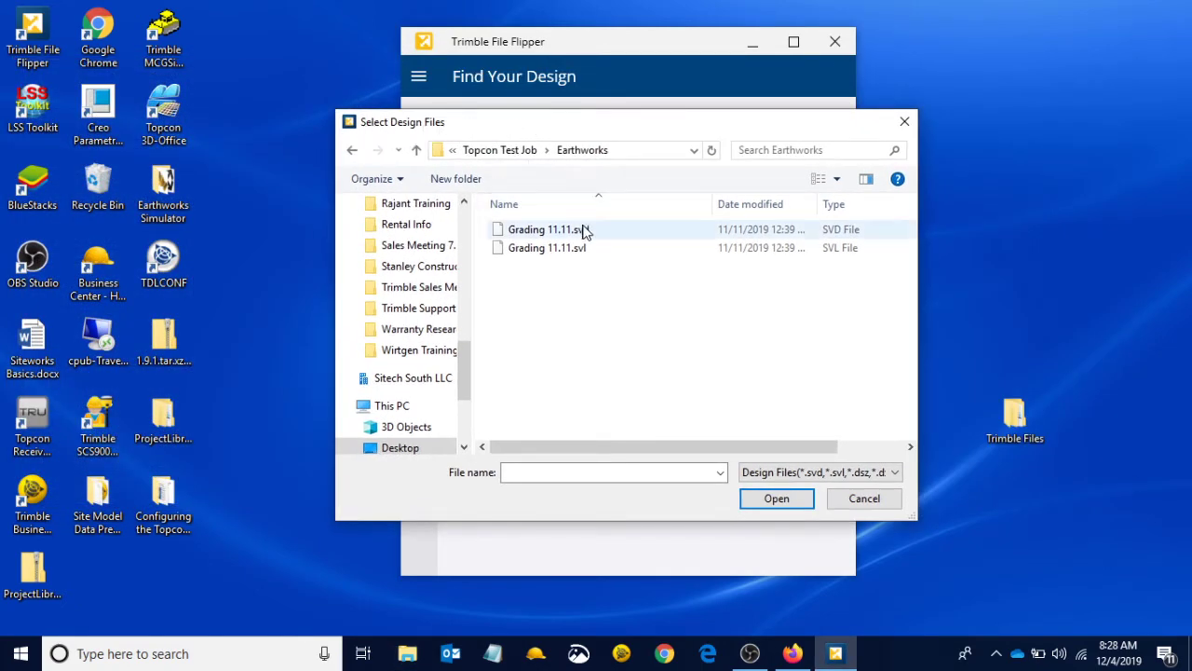
Select Grading 11.11.svd and Grading 11.11.svl together in the Select Design Files dialog
left_click(585, 233)
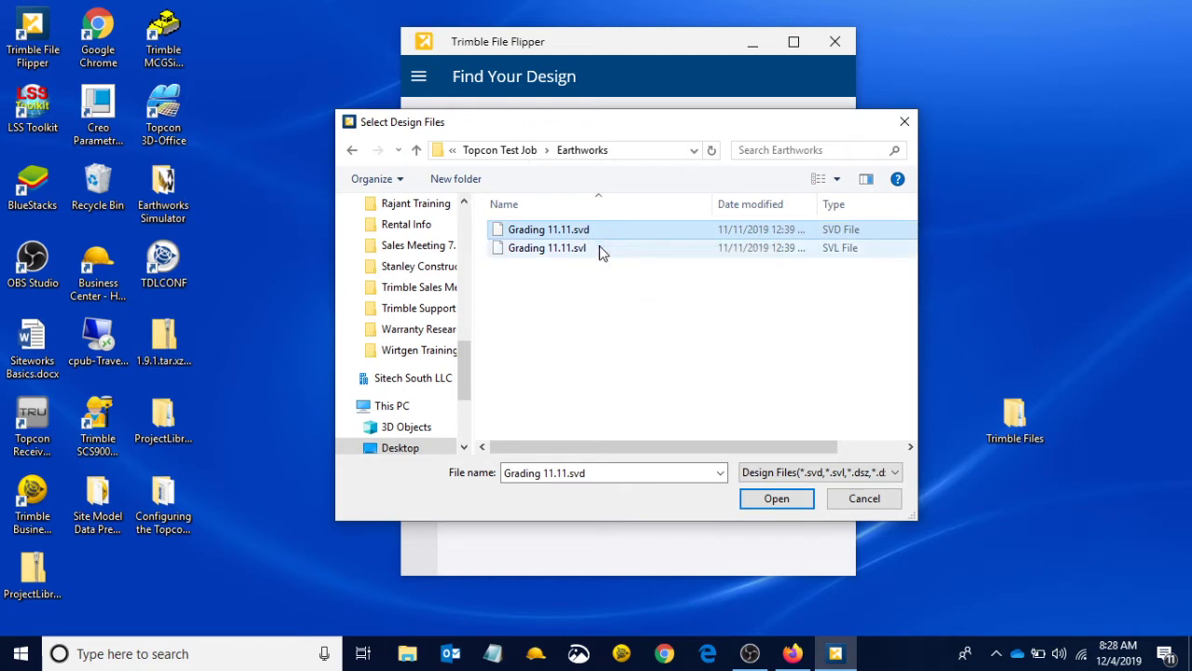
left_click(601, 248, "ctrl")
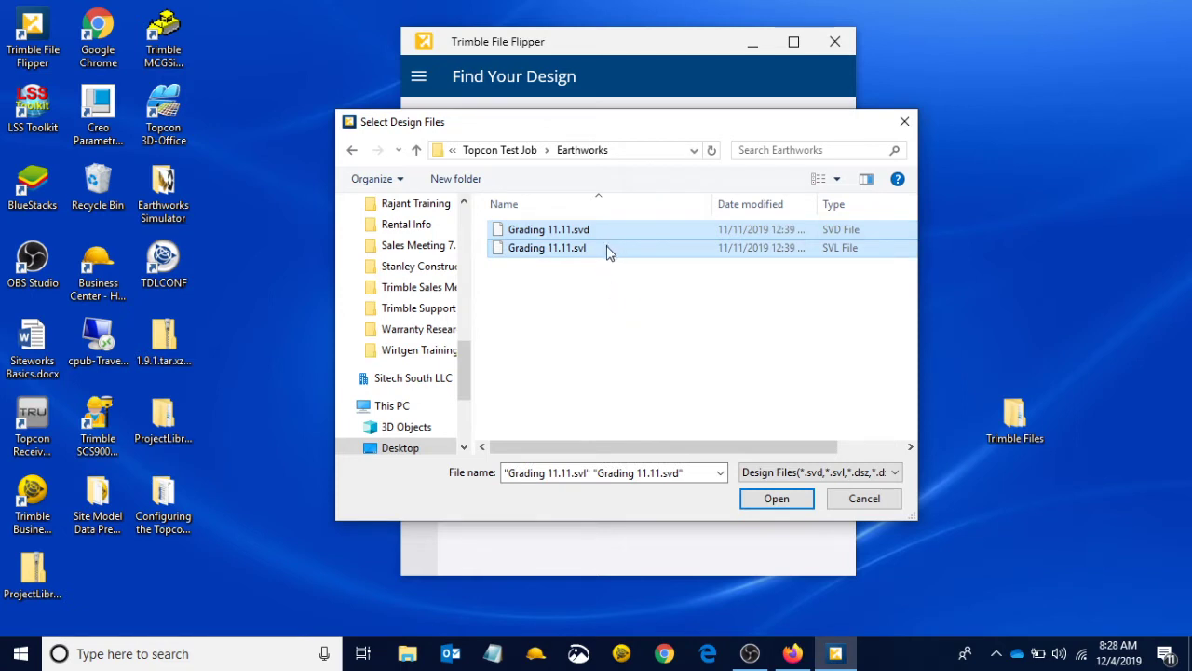
left_click(601, 303)
left_click(617, 232)
left_click(610, 253, "ctrl")
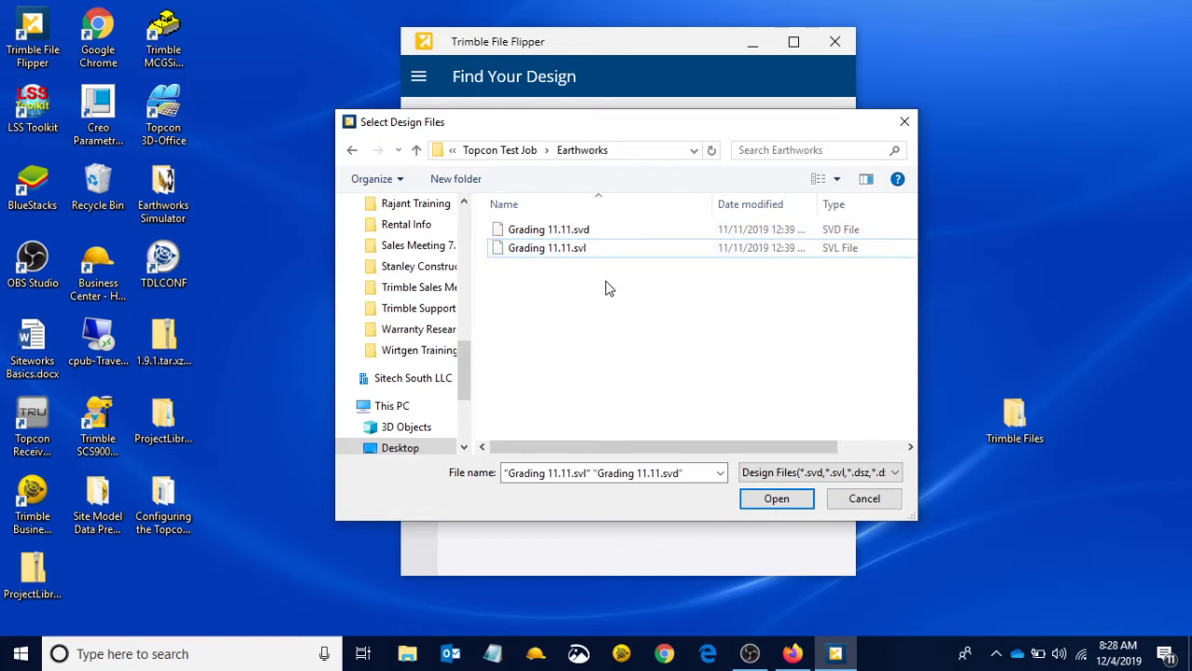
left_click(615, 232)
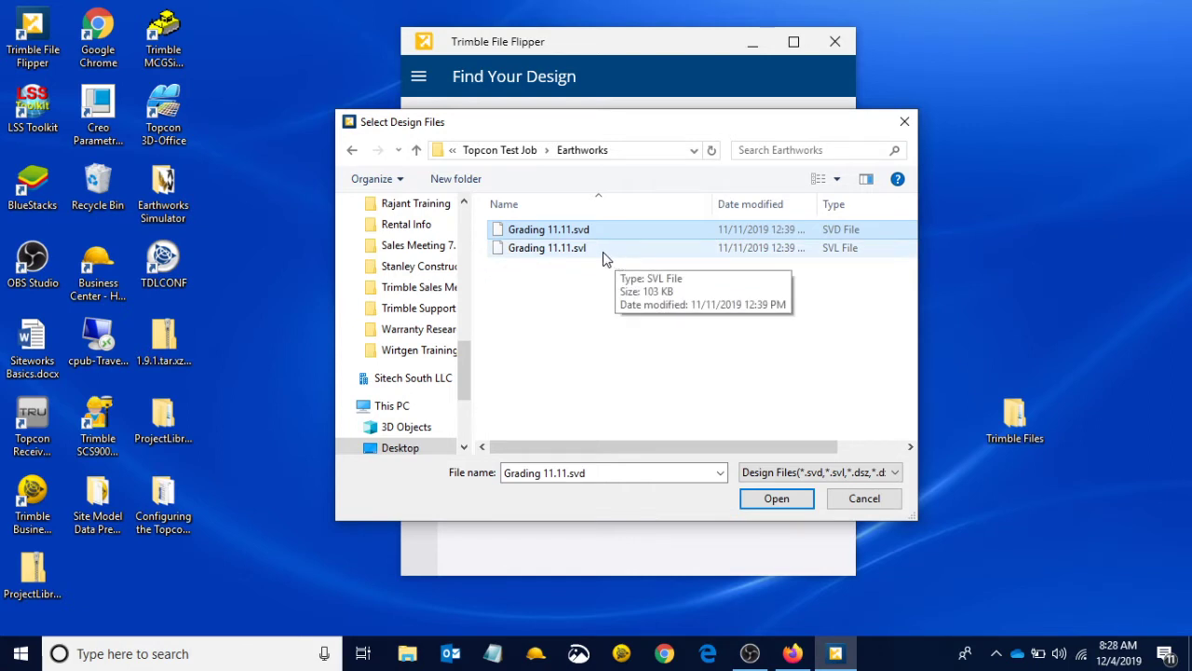
left_click(603, 251, "ctrl")
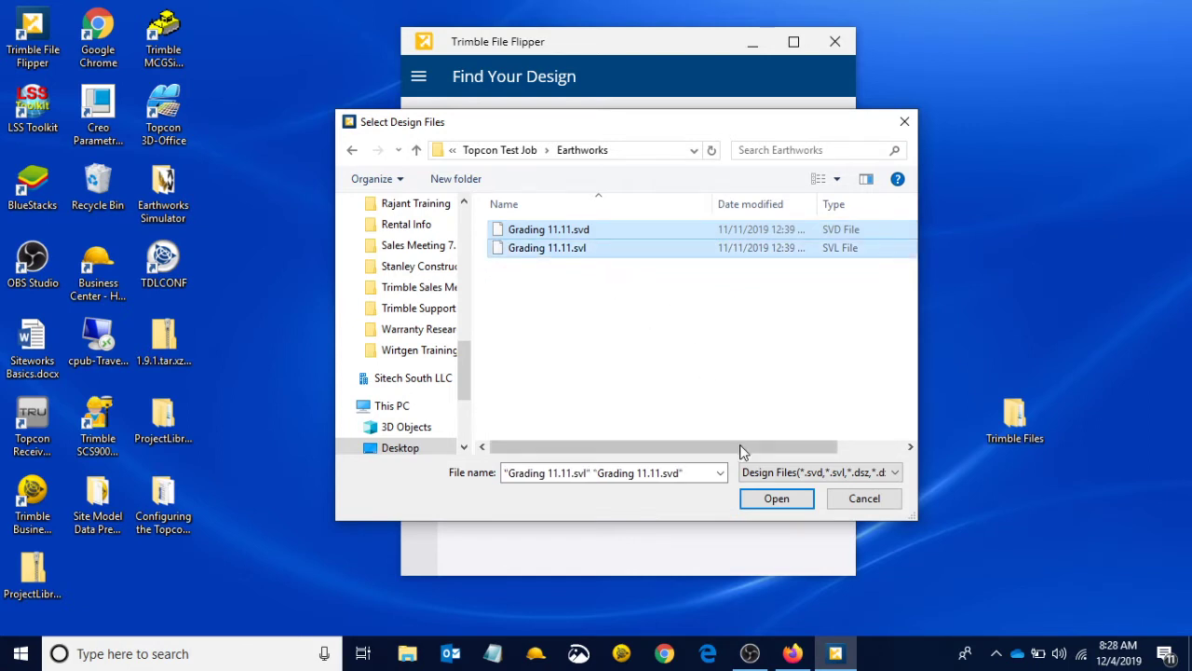
Add the two selected files to the design list and check Grading 11.11.svl
left_click(793, 507)
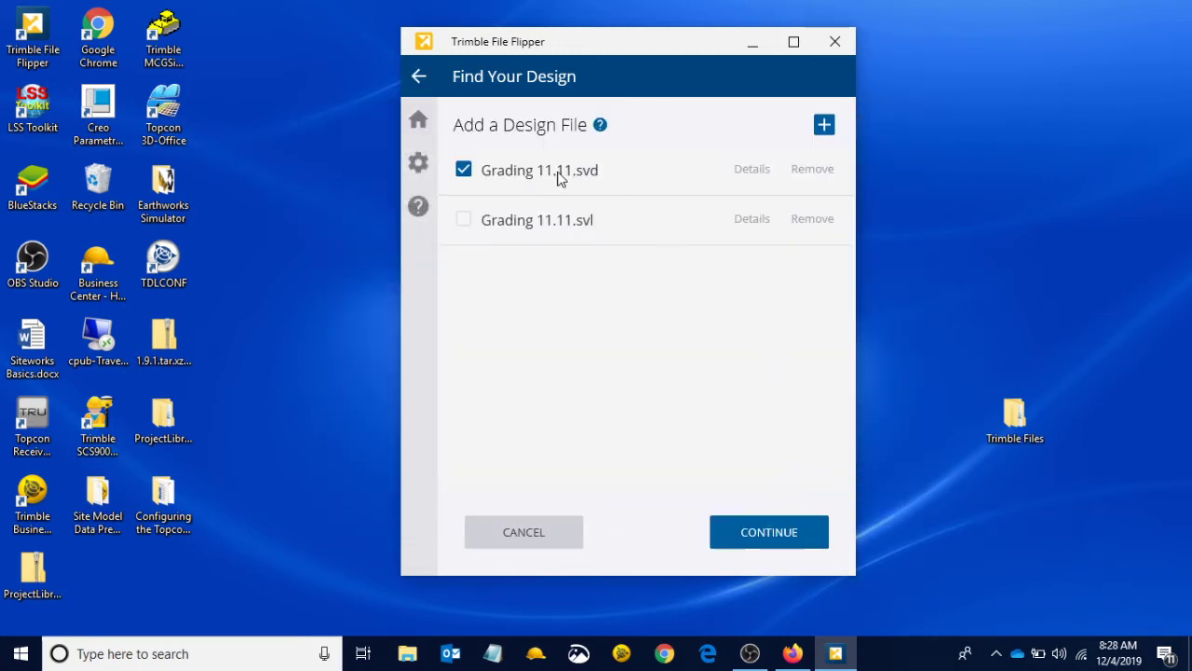
left_click(471, 230)
mouse_move(601, 129)
Re-add Grading 11.11.svd and .svl, then remove the two unchecked duplicate rows
left_click(826, 127)
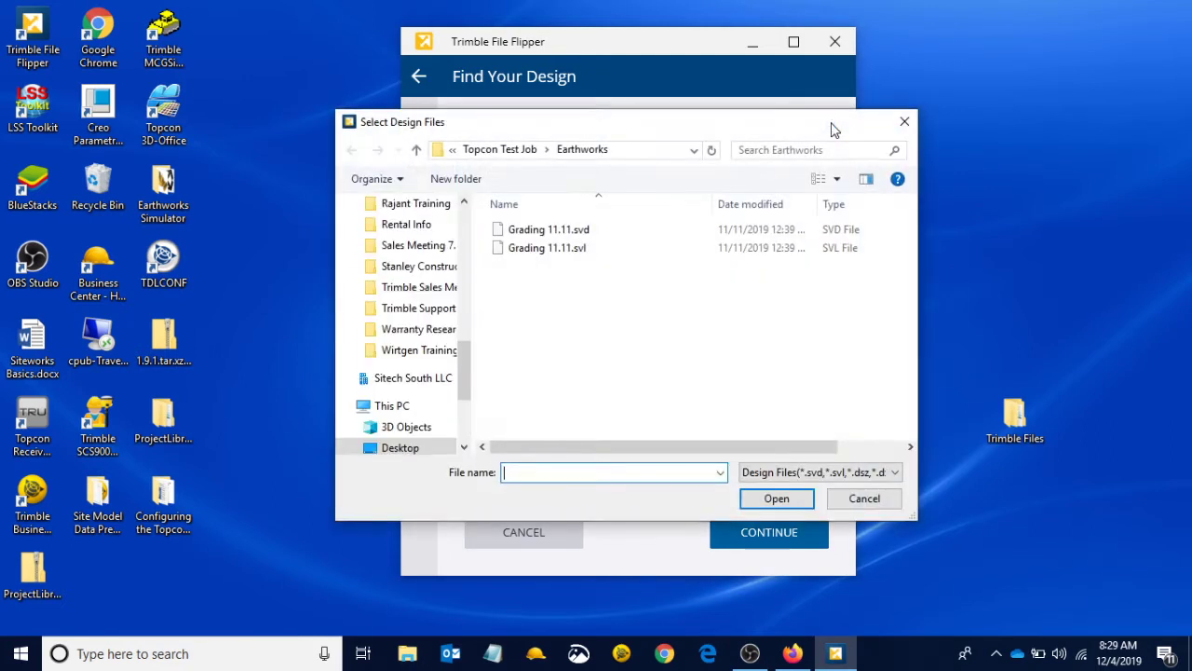
left_click(585, 233)
left_click(580, 247, "shift")
left_click(773, 501)
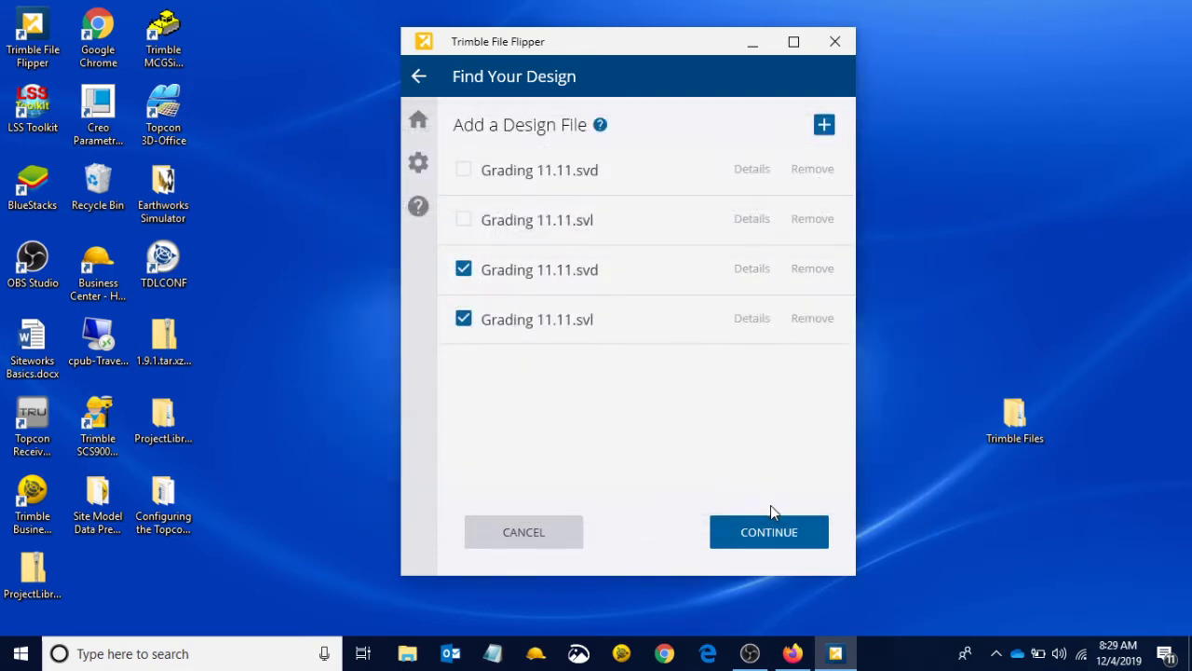
left_click(812, 168)
left_click(812, 171)
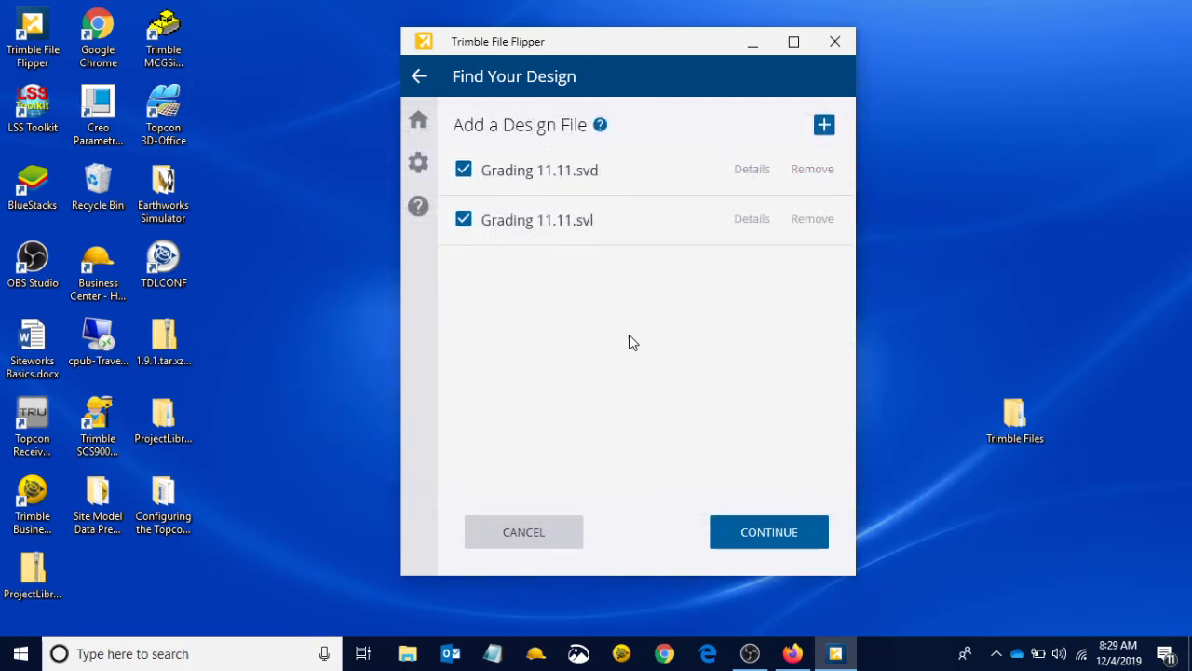
Continue with the checked designs, choose Earthworks, and confirm it is a new project
left_click(771, 542)
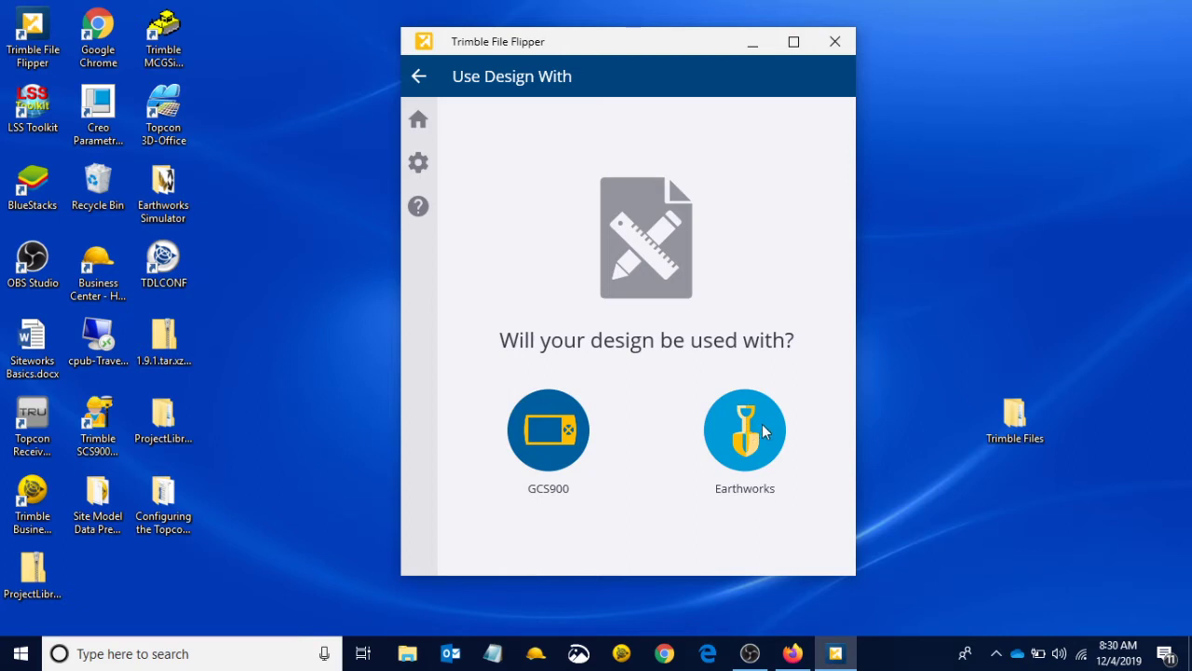
left_click(767, 430)
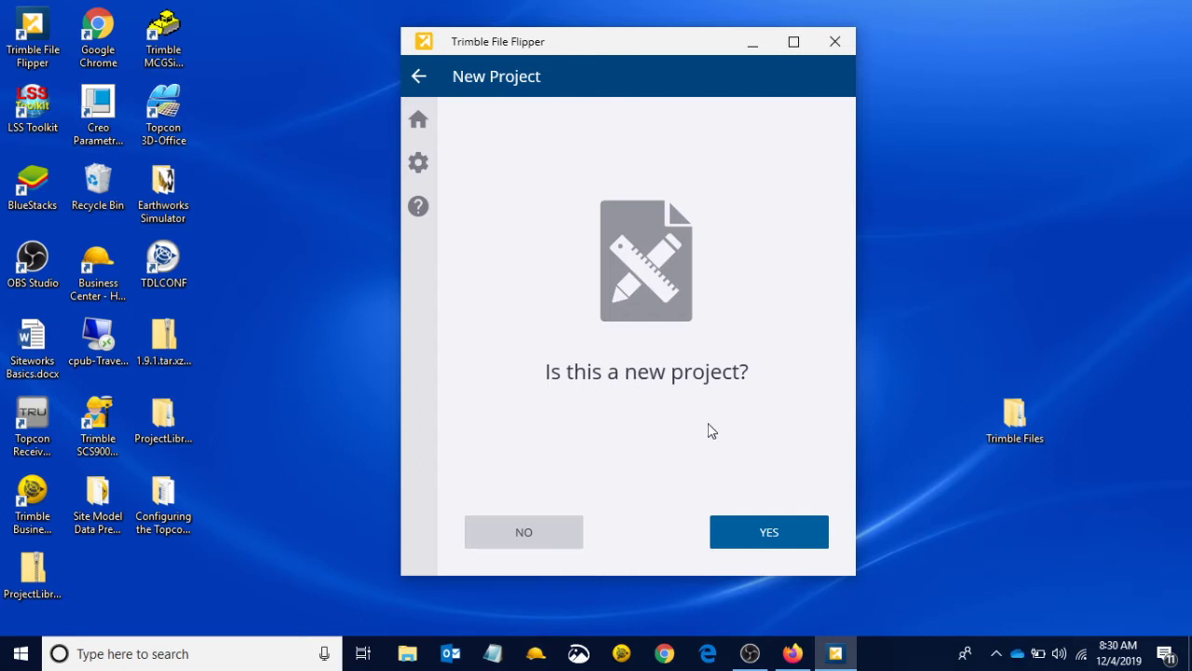
left_click(772, 532)
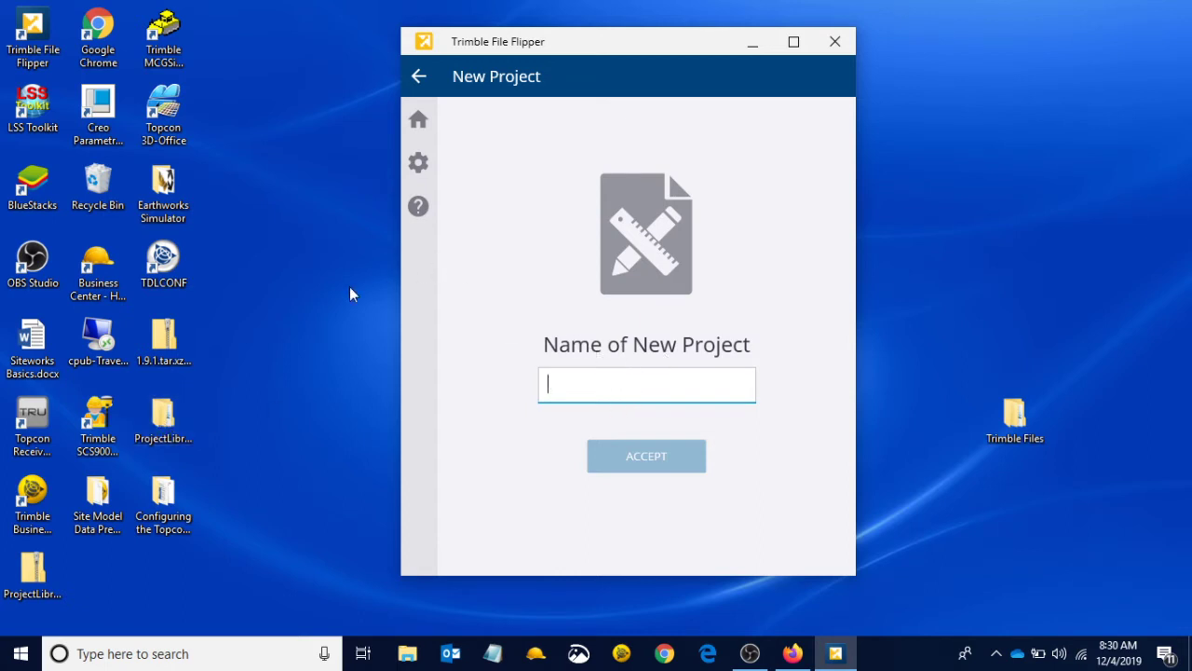
Delete the desktop ProjectLibrary folder, re-confirm new project, and name it 'Topcon Test Job'
left_click(163, 419)
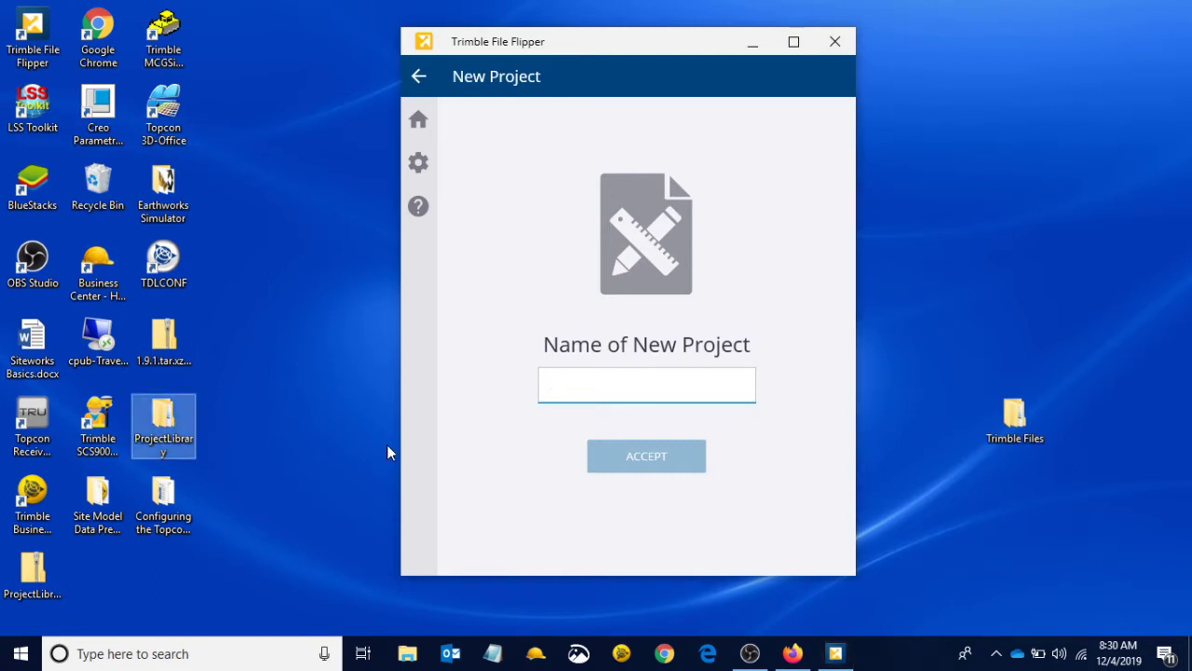
key("Delete")
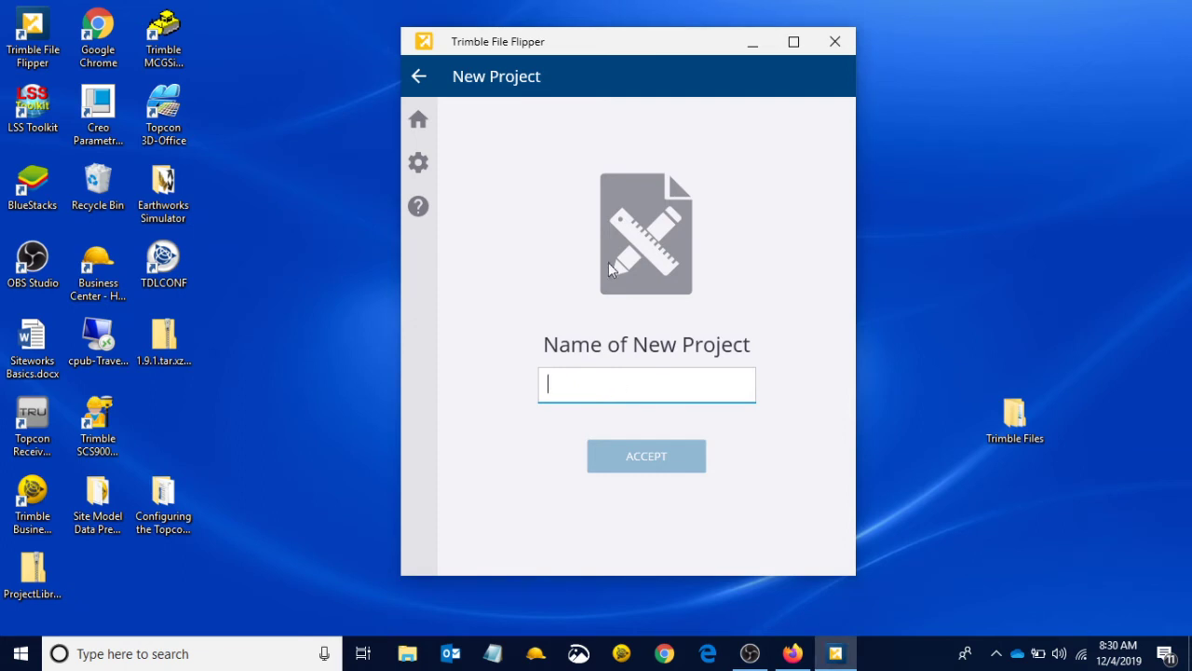
left_click(419, 77)
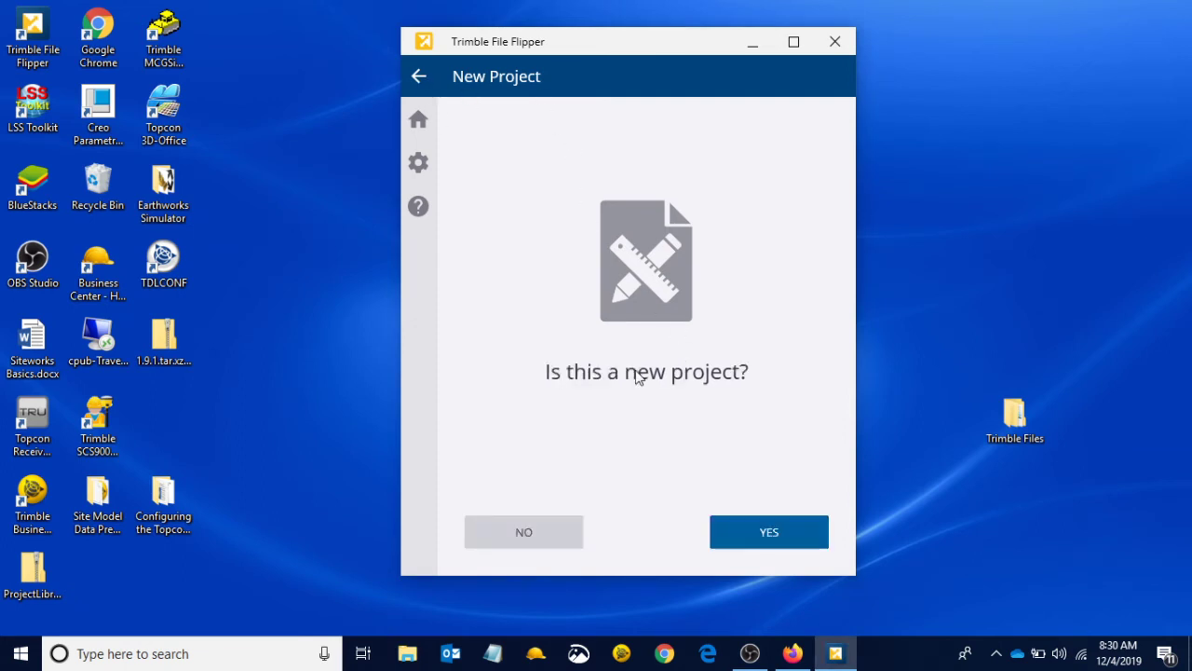
left_click(759, 532)
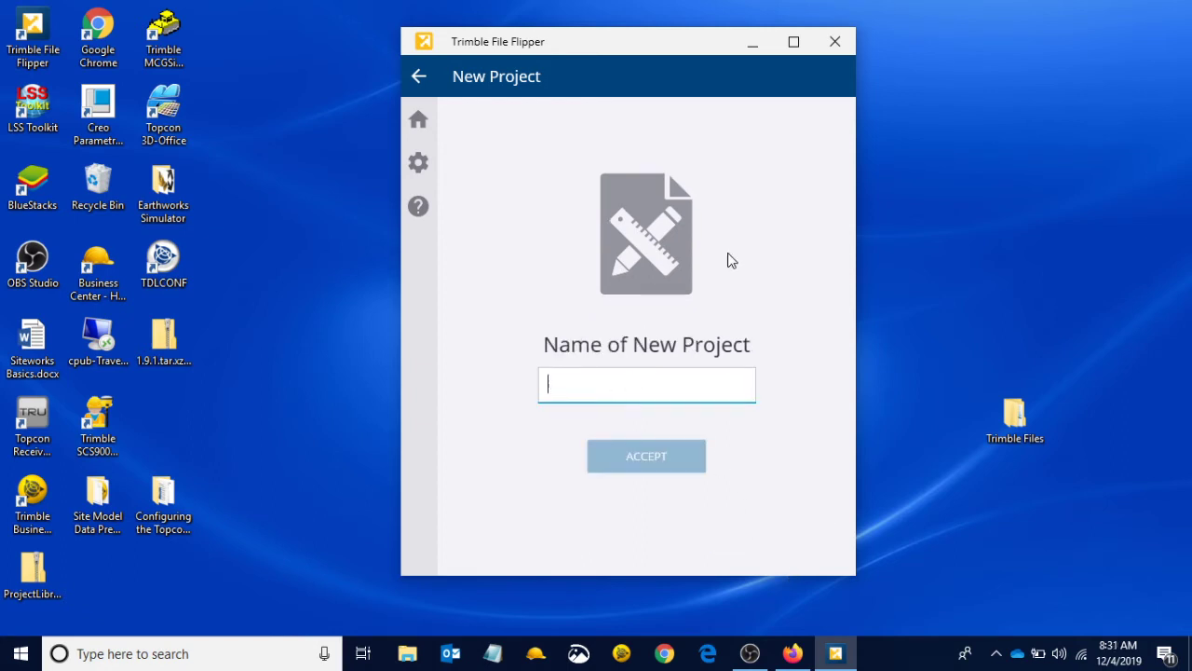
type("Top")
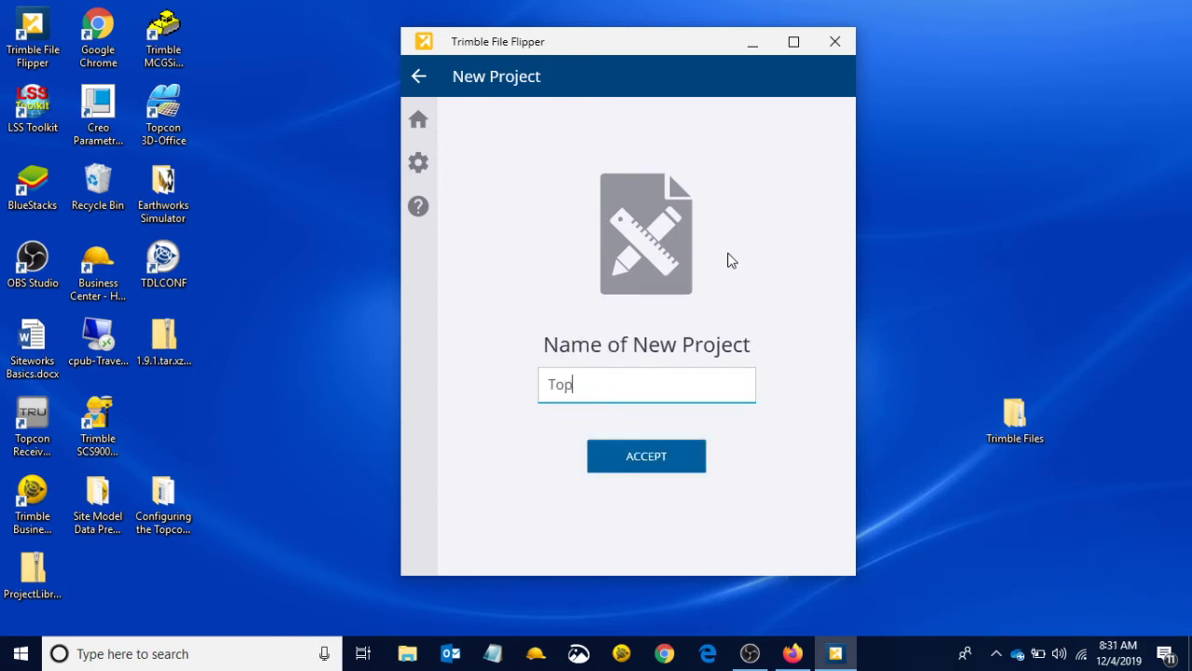
type("con Test Job")
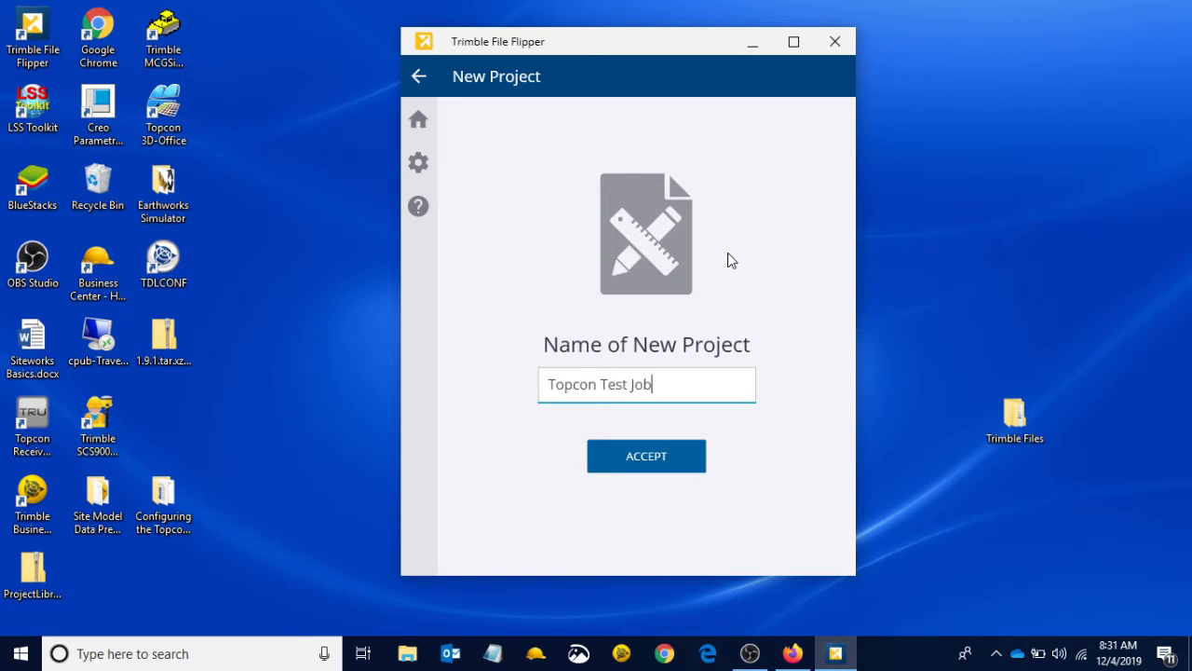
Accept 'Topcon Test Job' as the project name and set Desktop as the library location
left_click(647, 466)
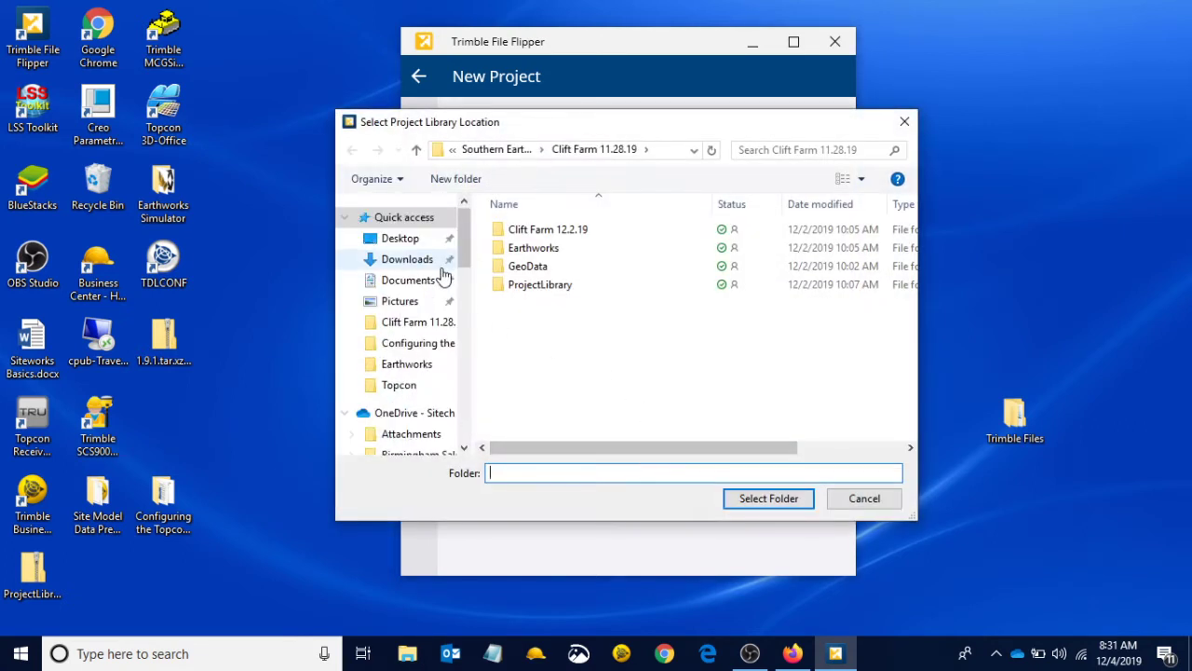
left_click(397, 241)
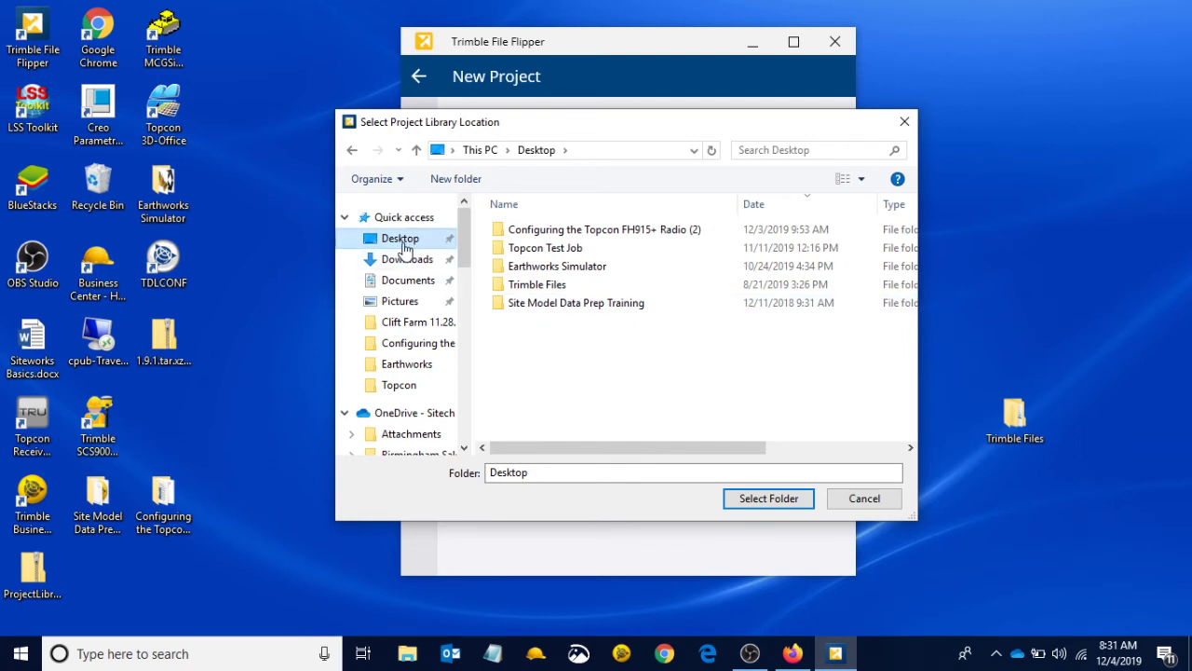
left_click(754, 499)
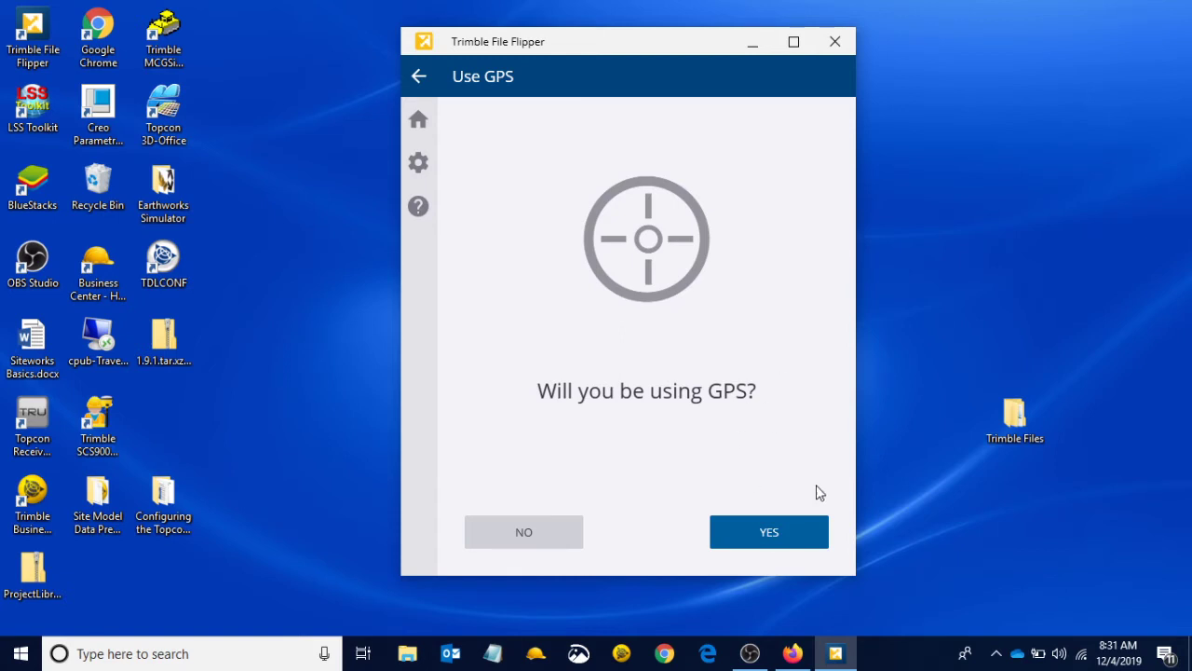
Confirm GPS use and load Desktop > Topcon Test Job > Earthworks > Grading 11.11.cal as local site calibration
left_click(774, 527)
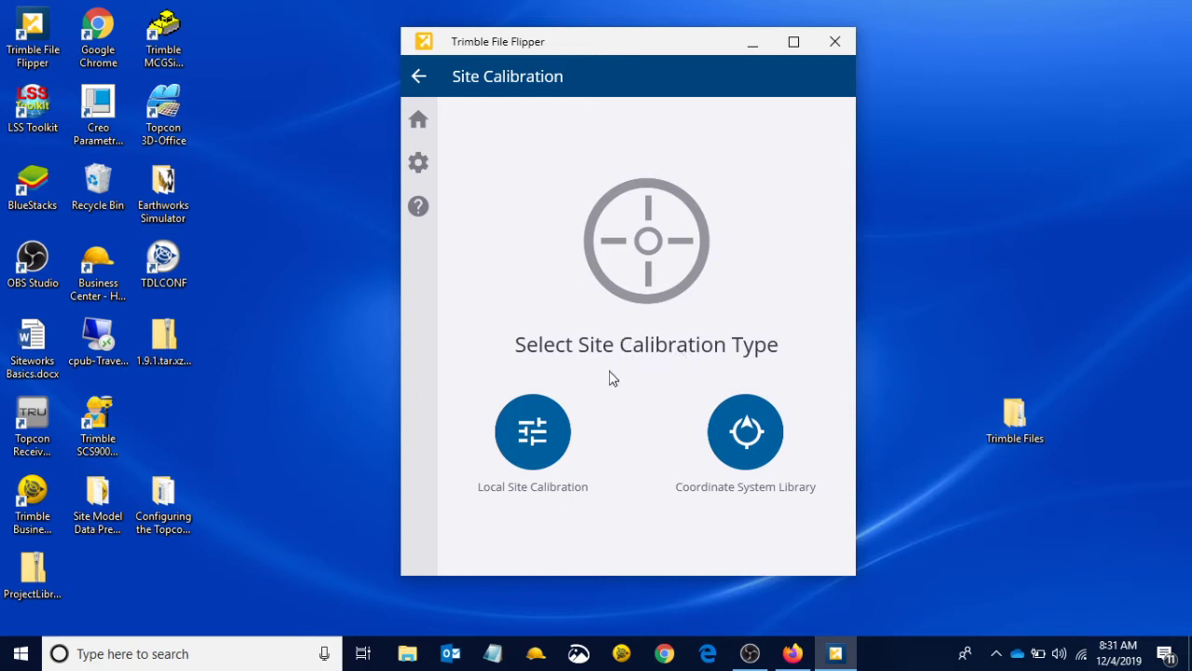
left_click(531, 430)
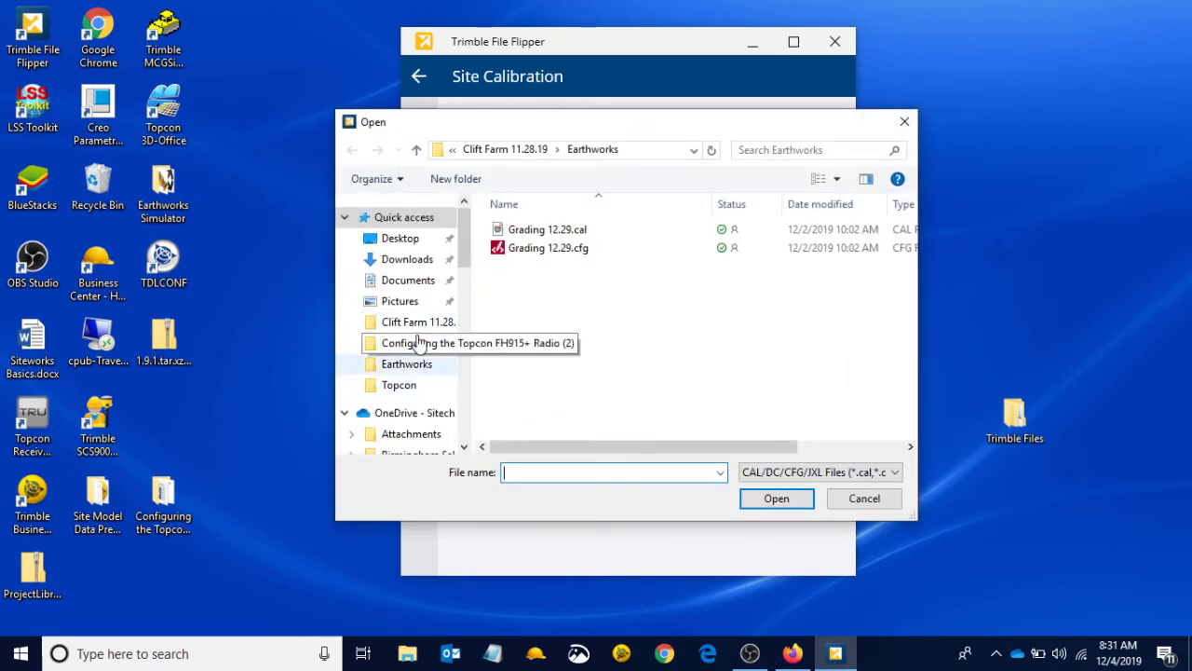
left_click(403, 243)
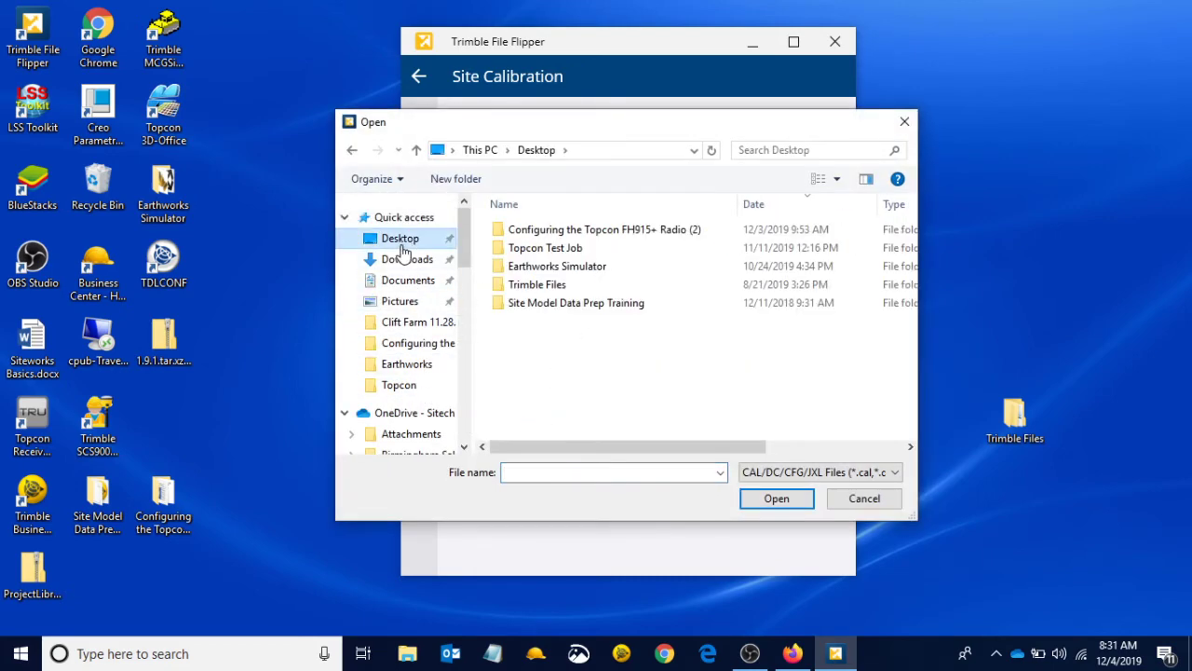
double_click(565, 250)
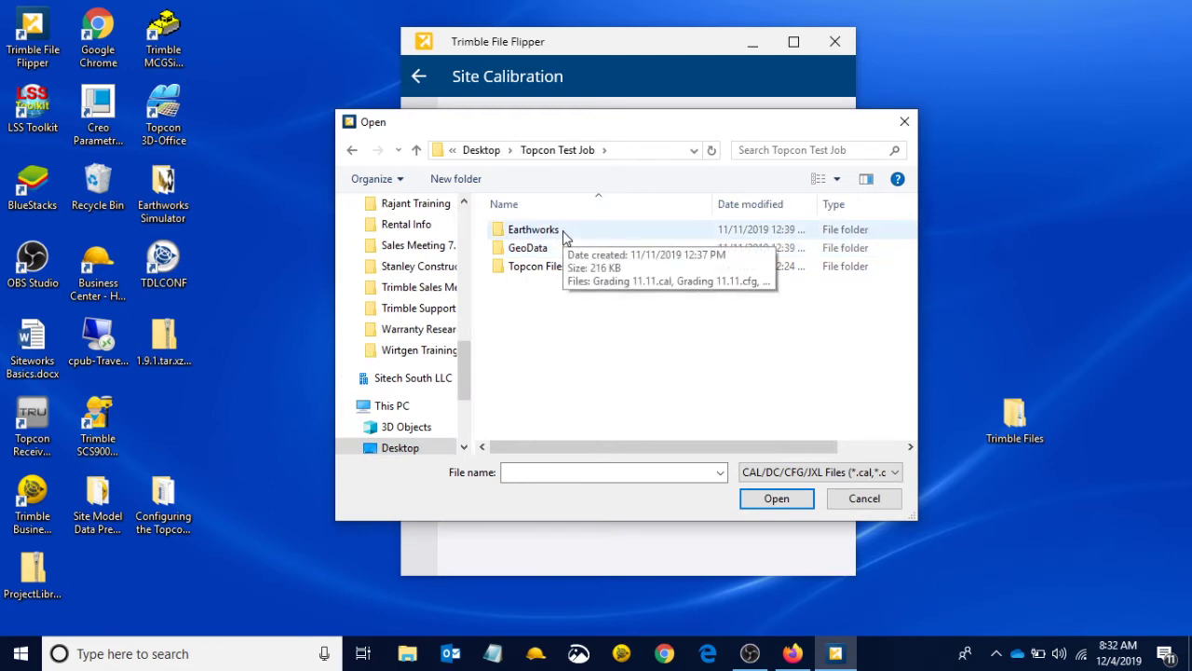
double_click(563, 234)
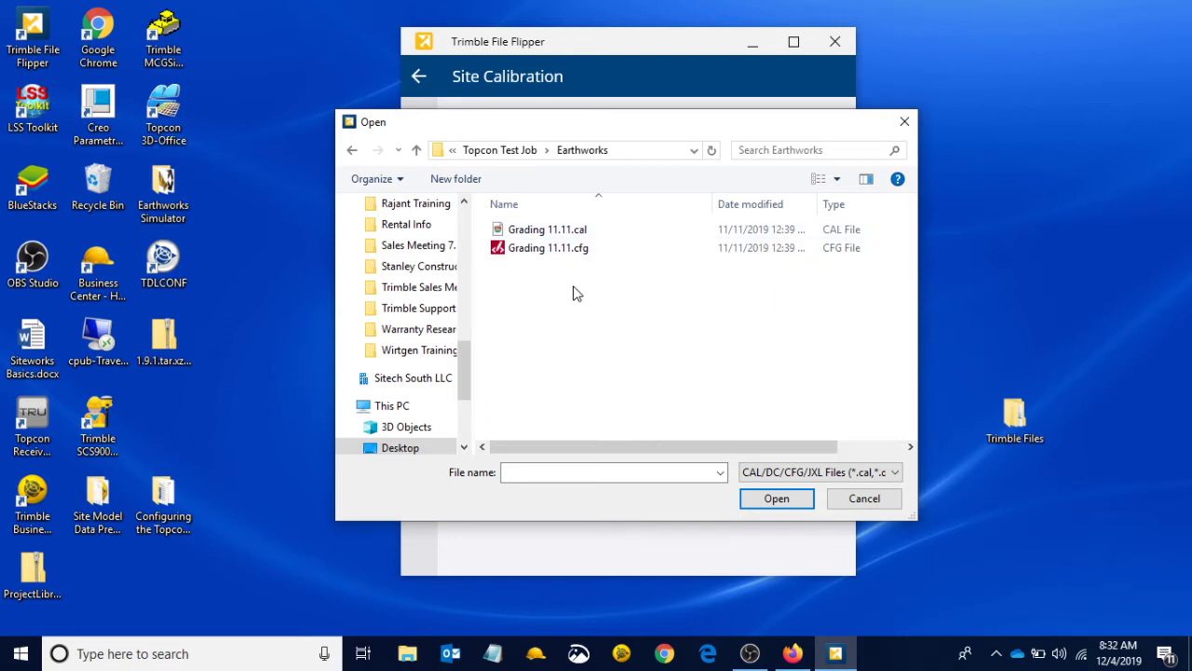
left_click(589, 238)
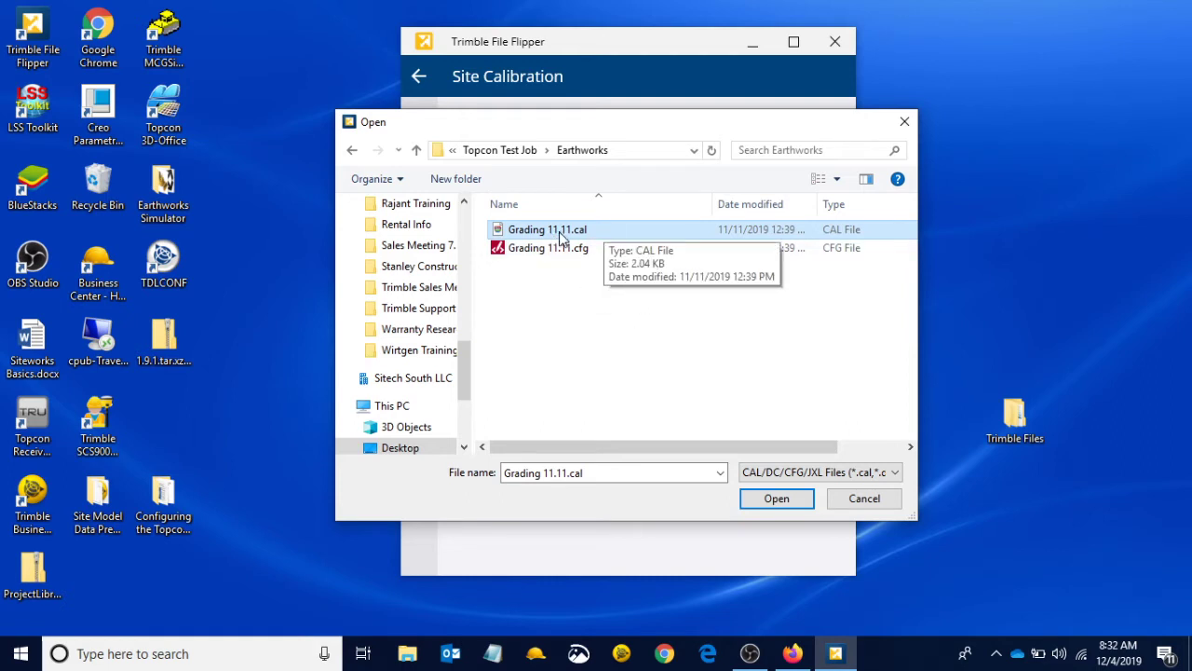
left_click(792, 503)
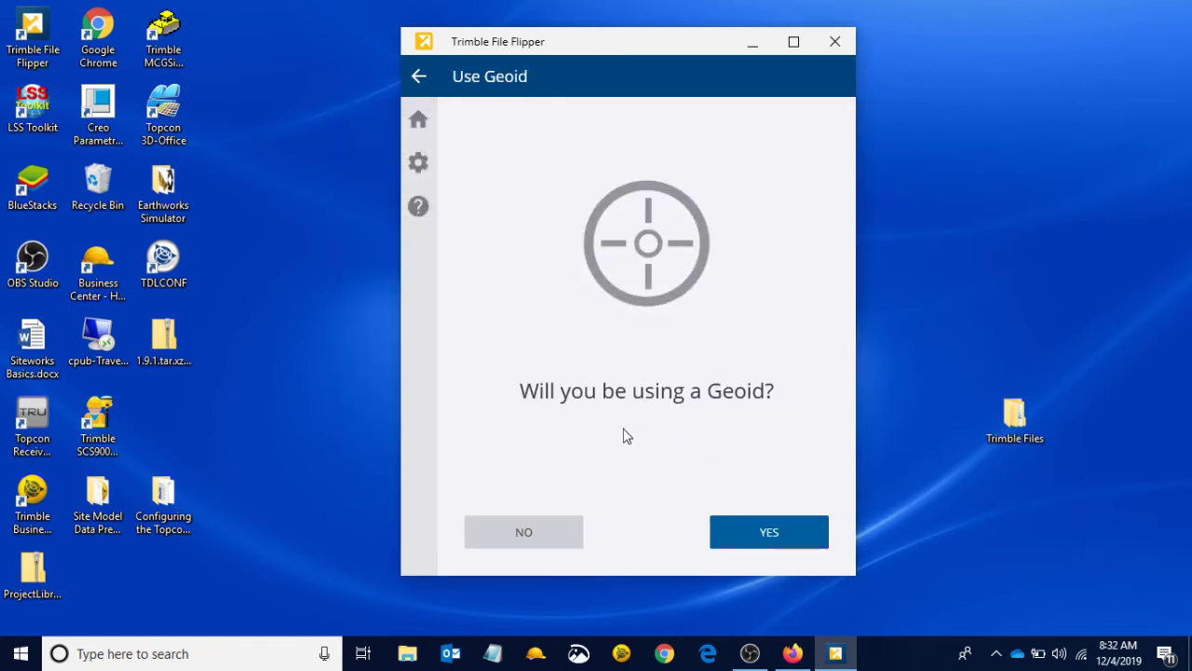
Decline using a geoid and review the project path on the save screen
left_click(533, 539)
scroll(621, 438, "down", 1)
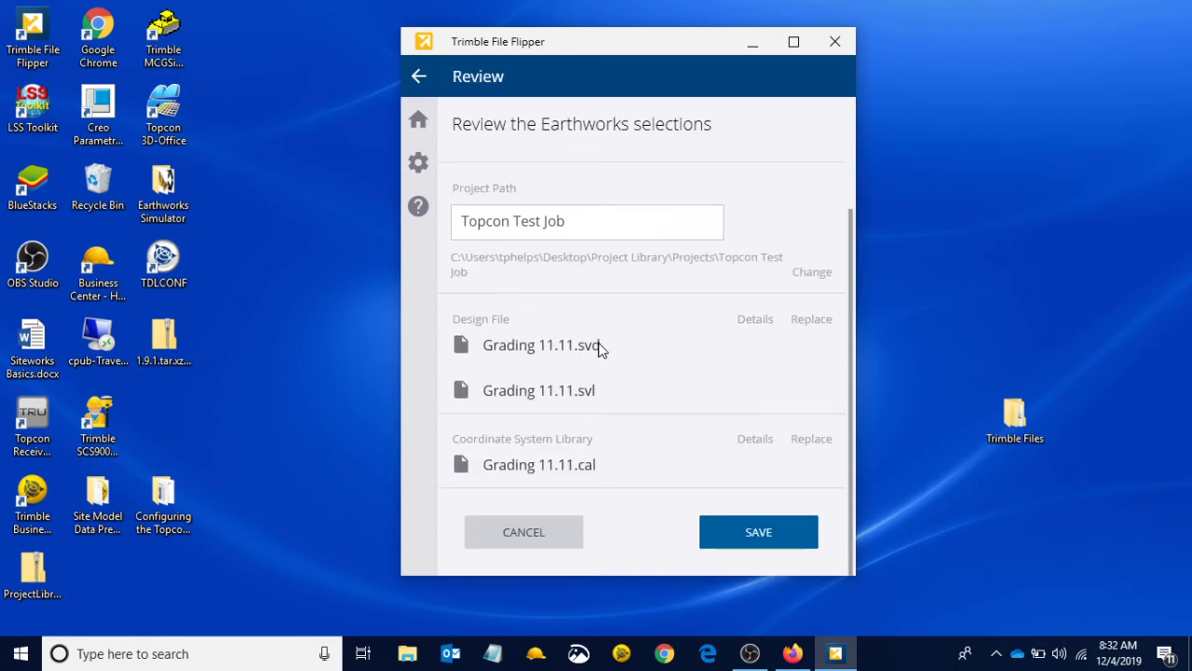
scroll(600, 345, "up", 1)
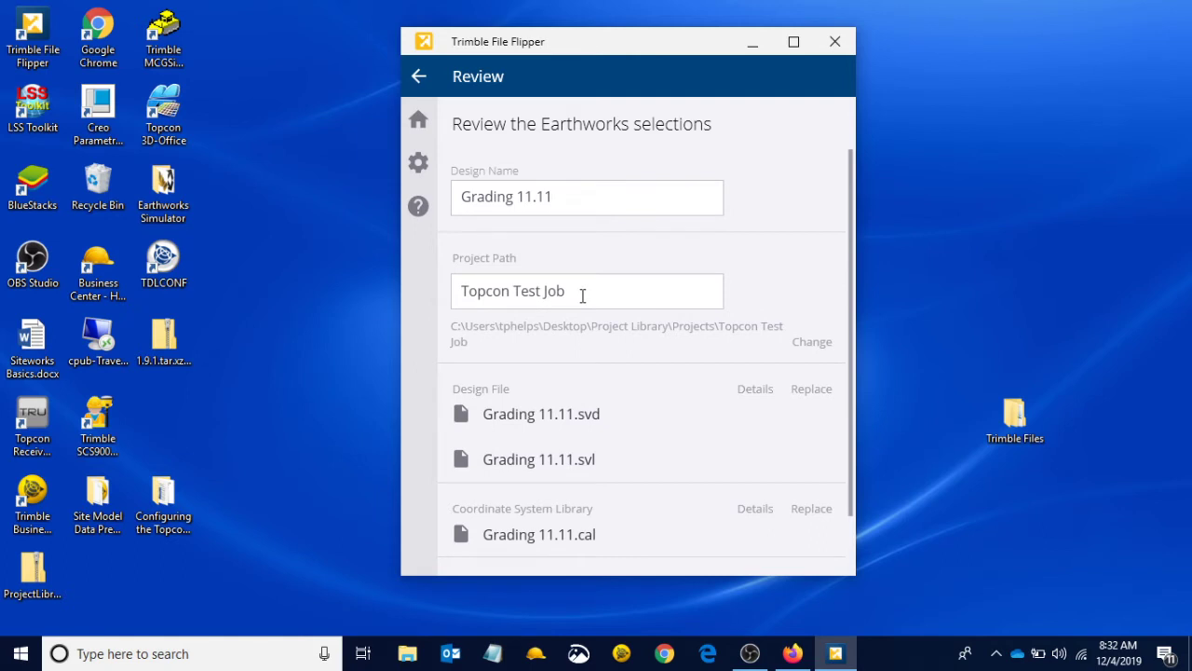
right_click(582, 295)
left_click(575, 197)
scroll(610, 379, "down", 1)
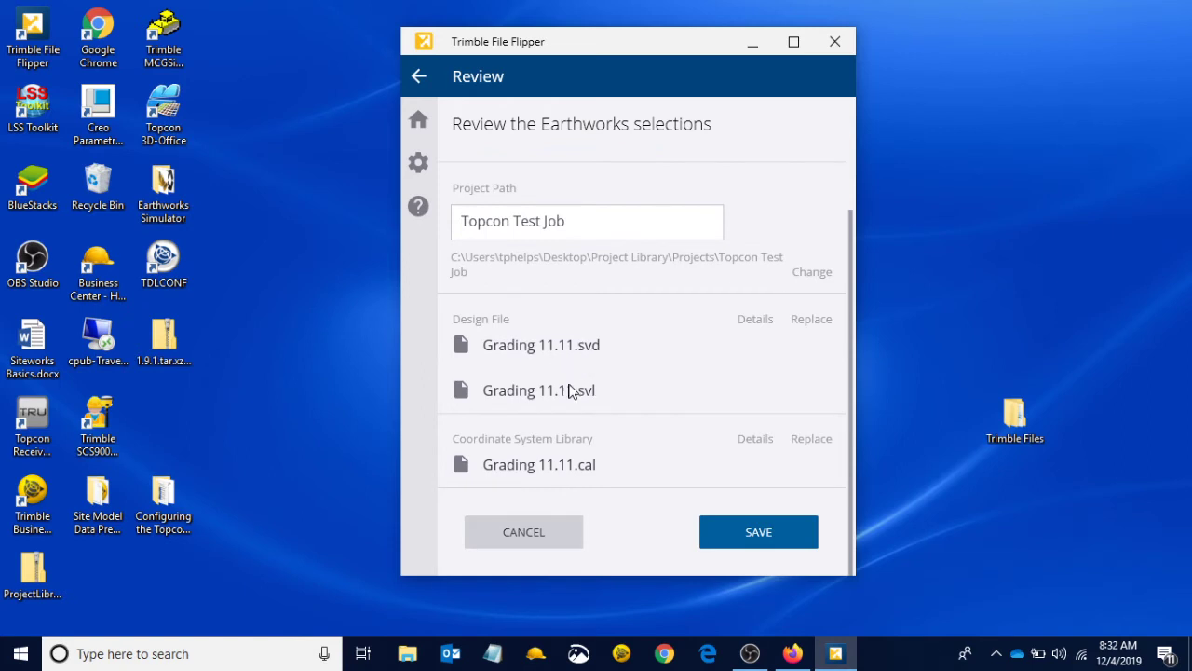
scroll(615, 352, "up", 1)
Save the design as Grading 11.11 to Topcon Test Job, then move the ProjectLibrary desktop icon right
triple_click(563, 194)
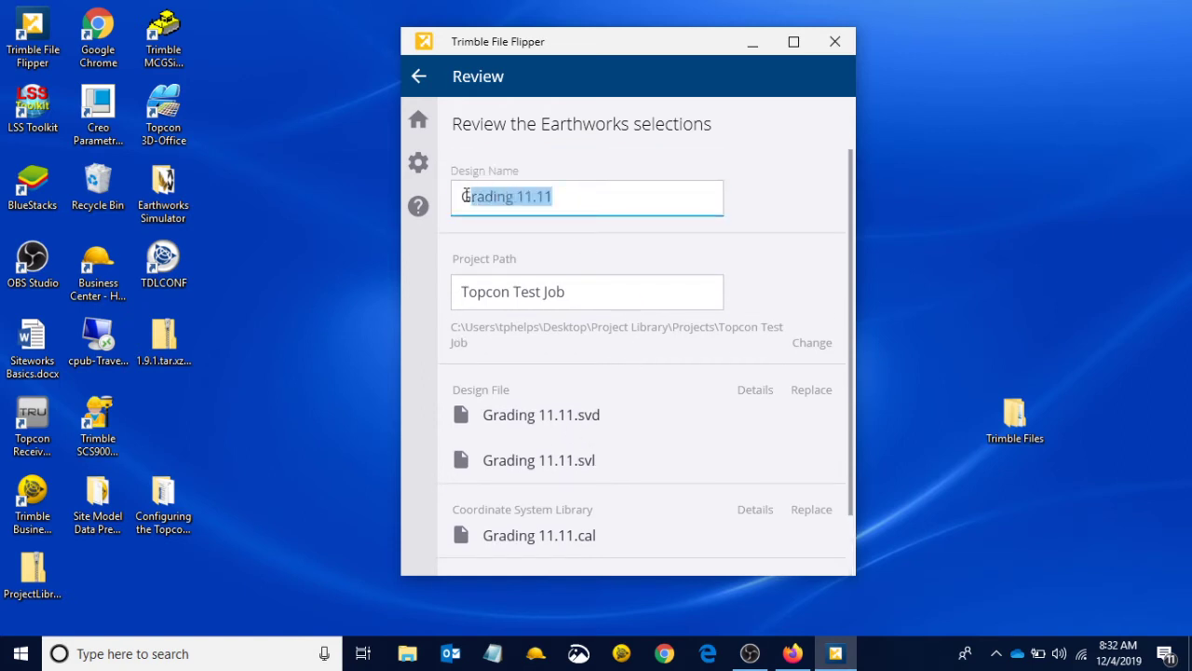
left_click(582, 199)
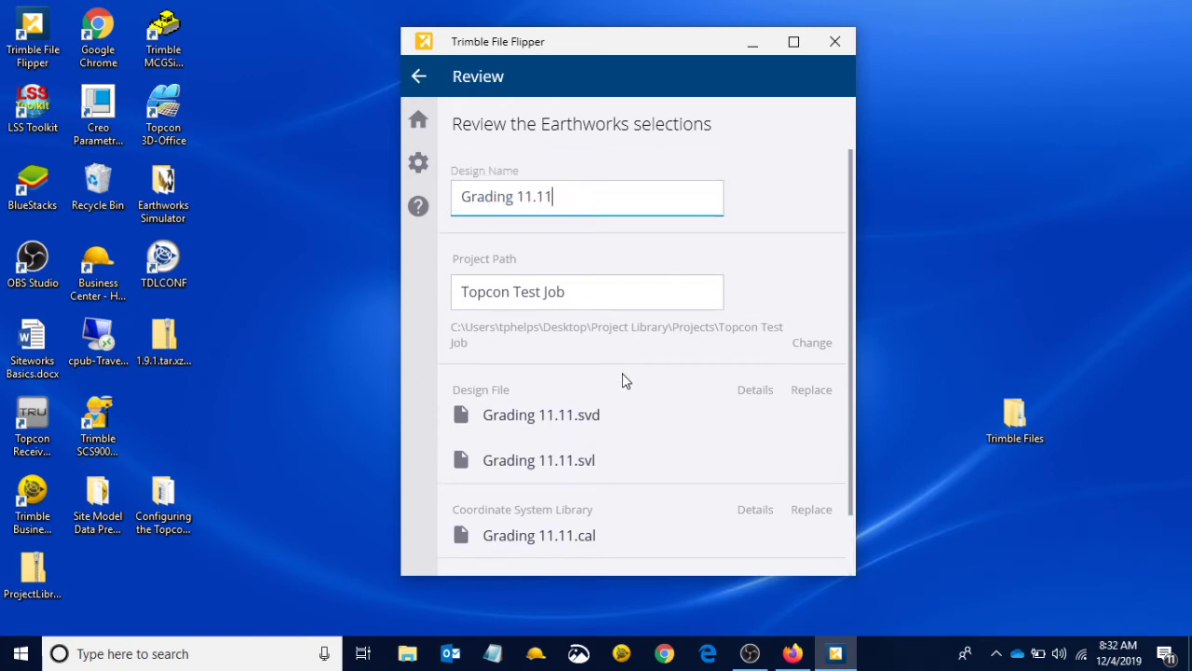
scroll(651, 352, "down", 1)
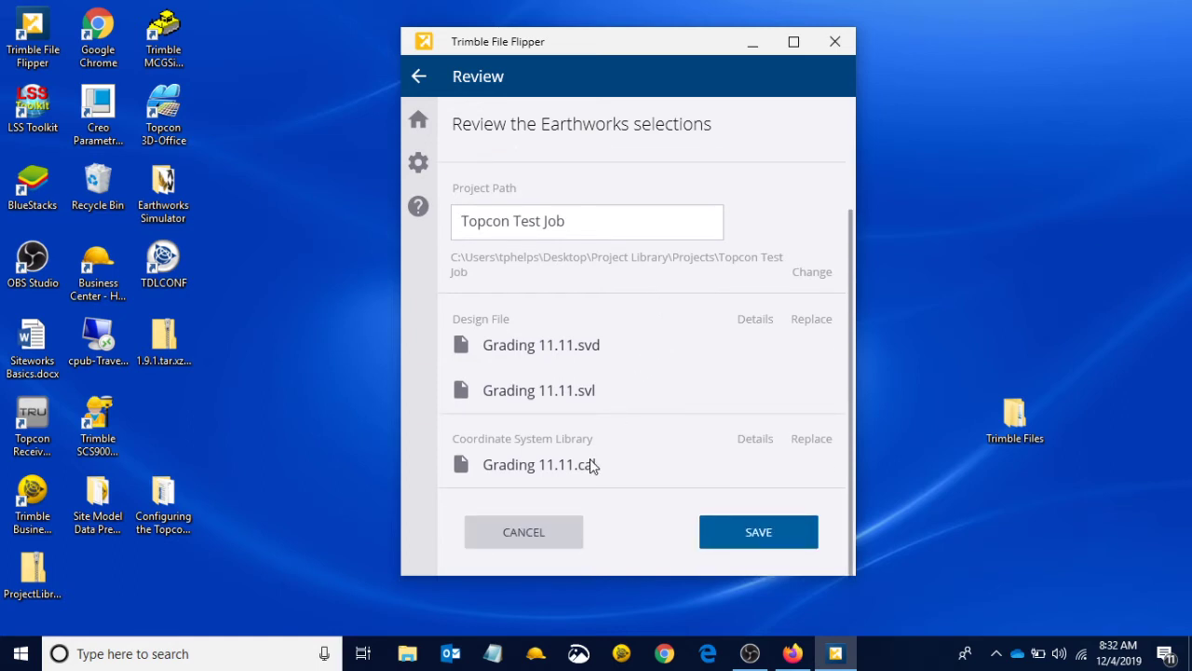
left_click(727, 536)
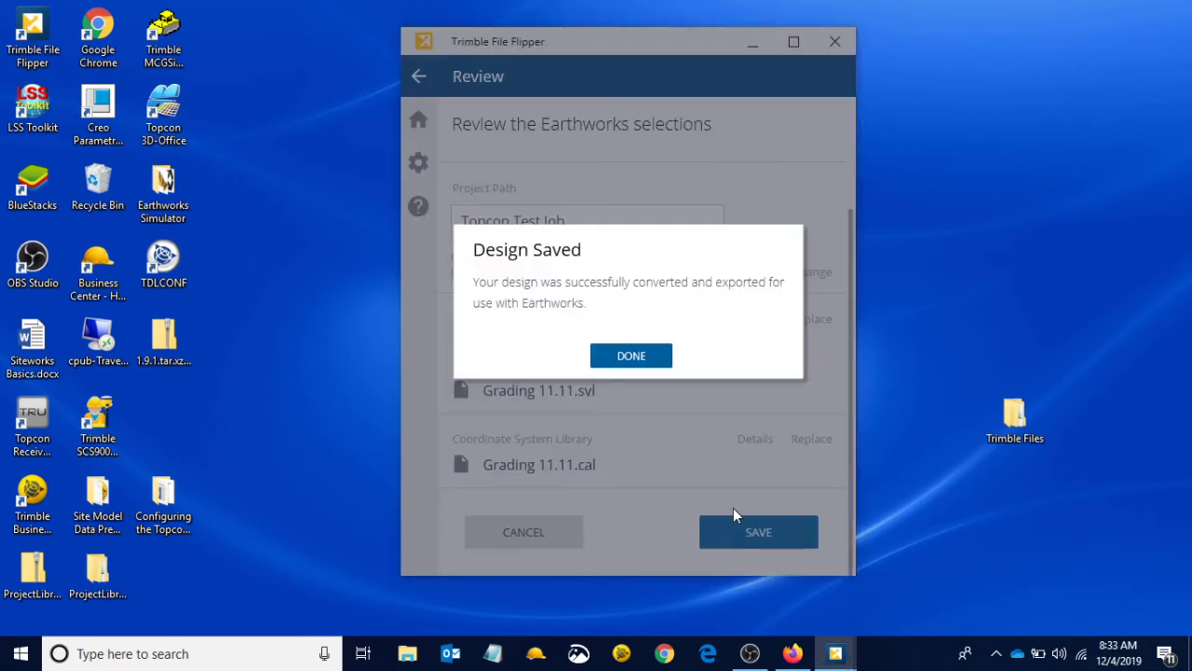
left_click(641, 363)
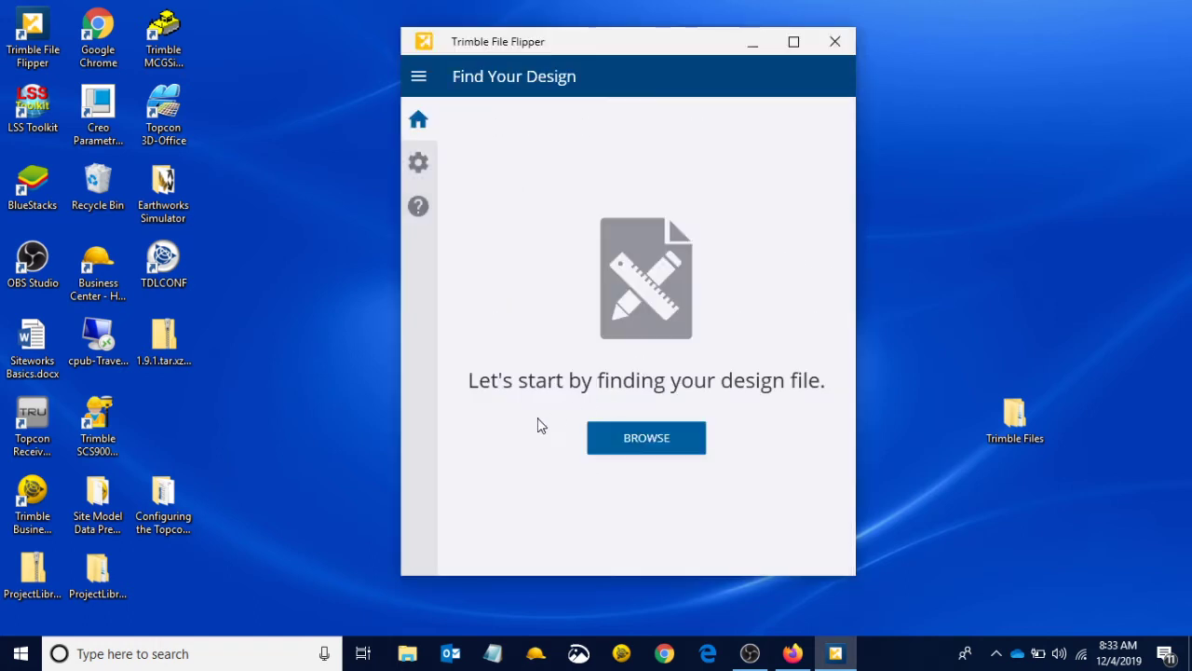
left_click(101, 584)
left_click_drag(101, 583, 947, 287)
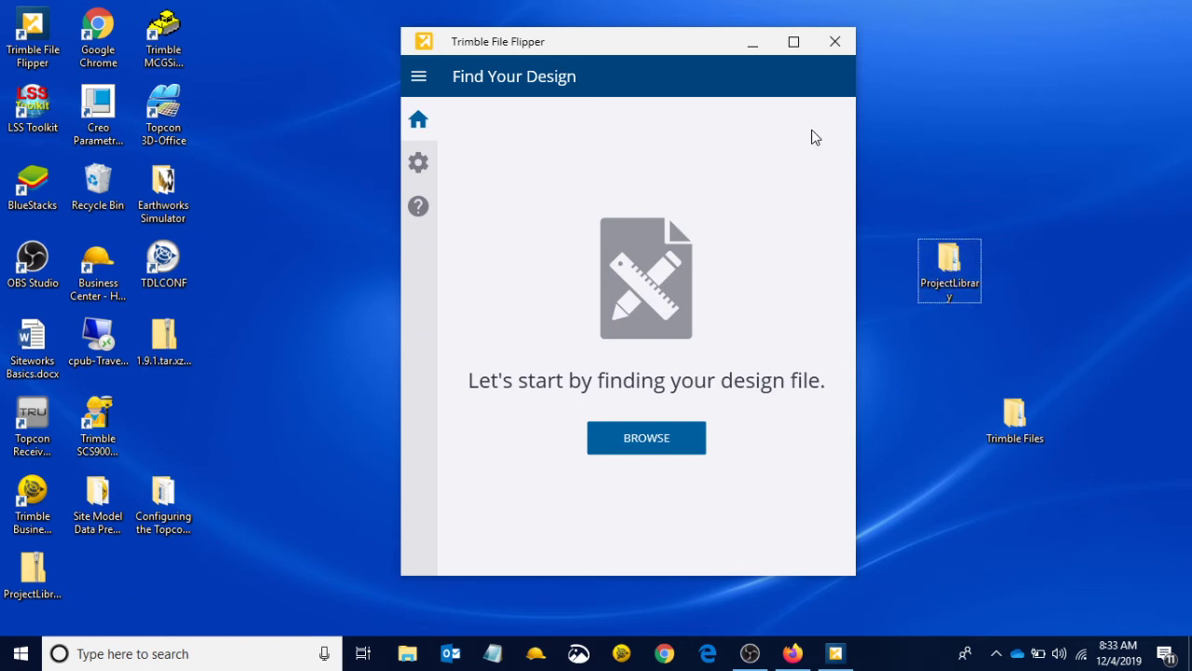
Minimize File Flipper and open the desktop ProjectLibrary folder full screen
left_click(753, 44)
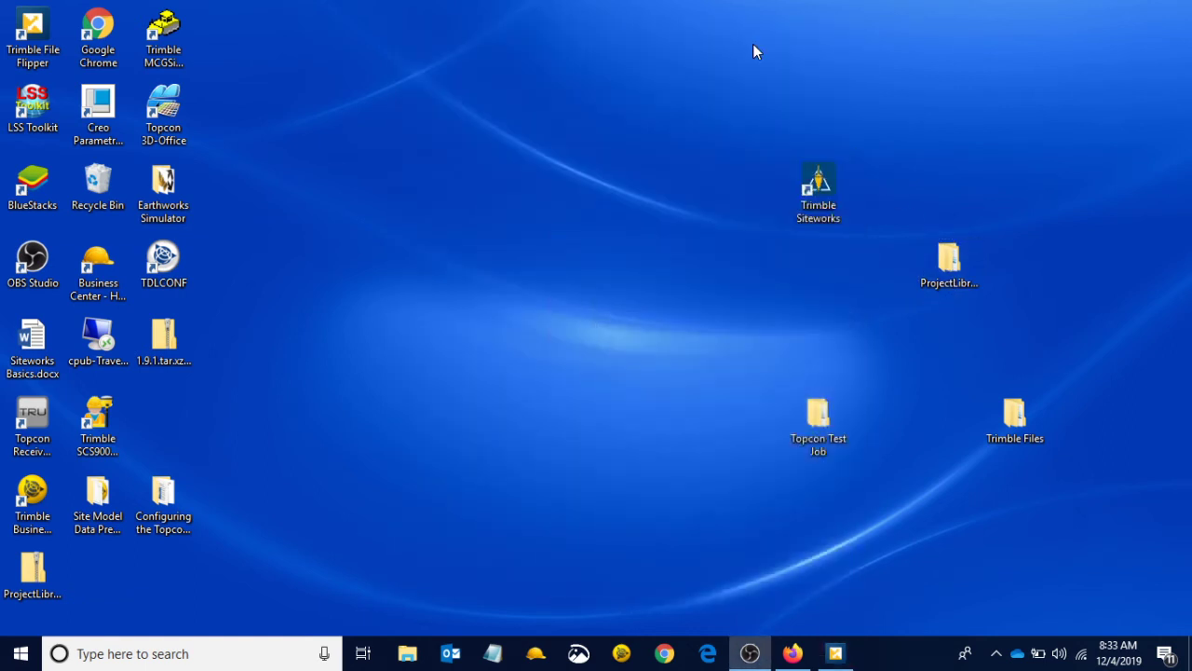
double_click(950, 264)
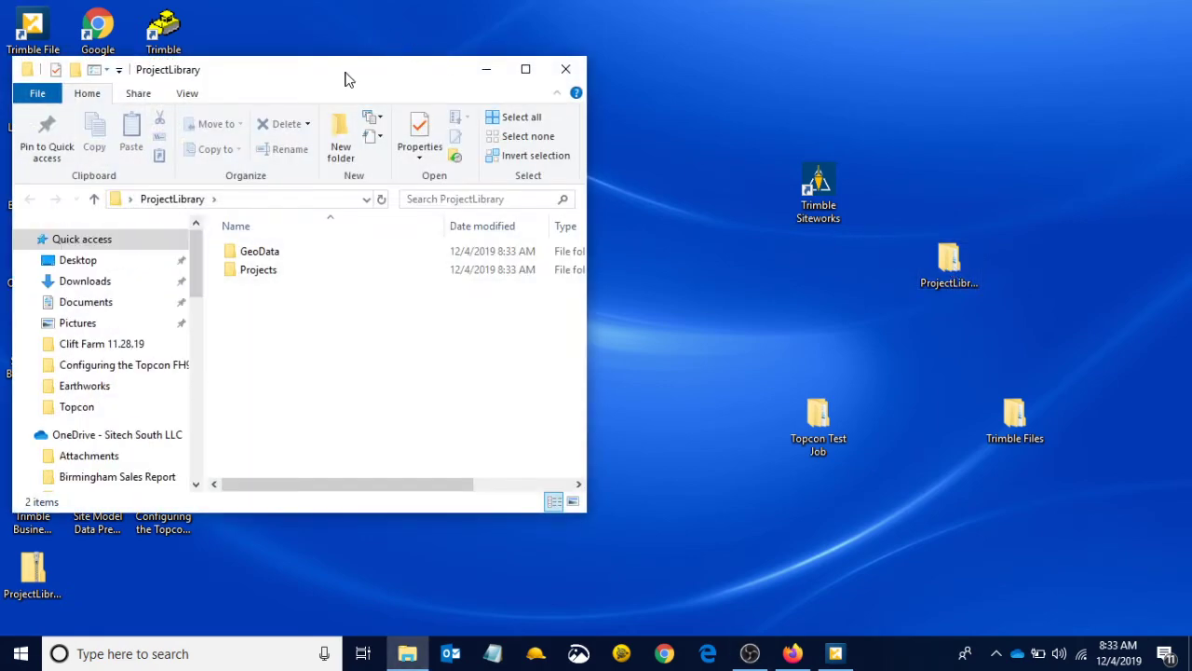
left_click_drag(344, 78, 539, 56)
left_click(709, 45)
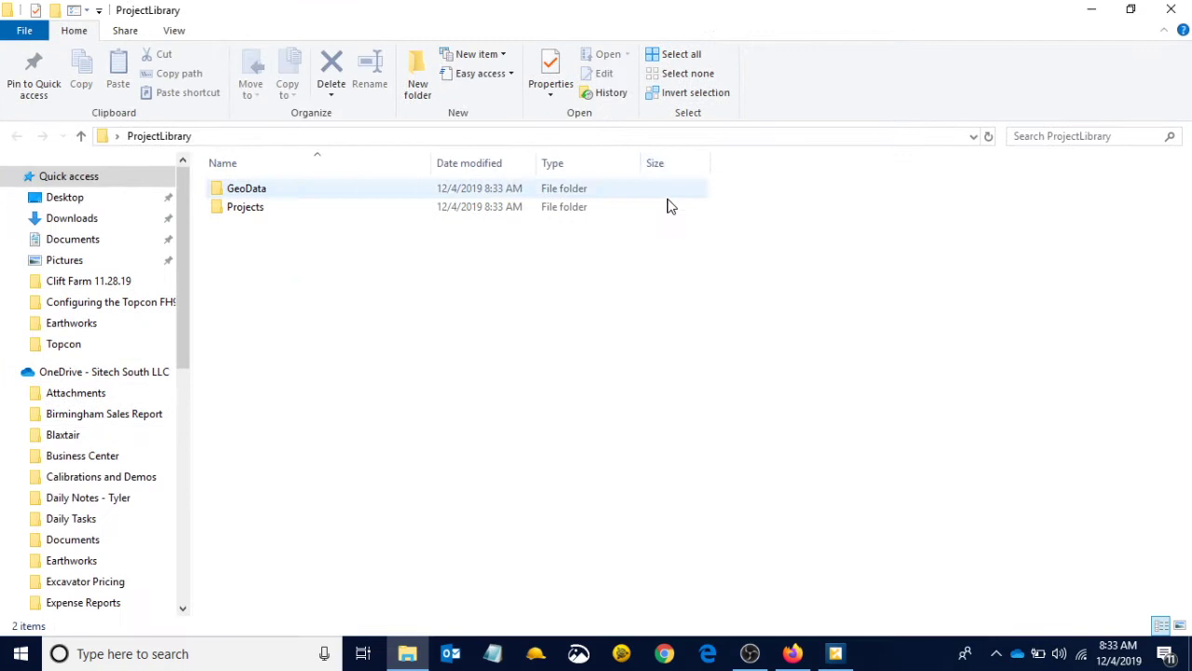
Navigate Projects > Topcon Test Job > OfficeData > Designs and check the Grading 11.11.dsz file
double_click(275, 213)
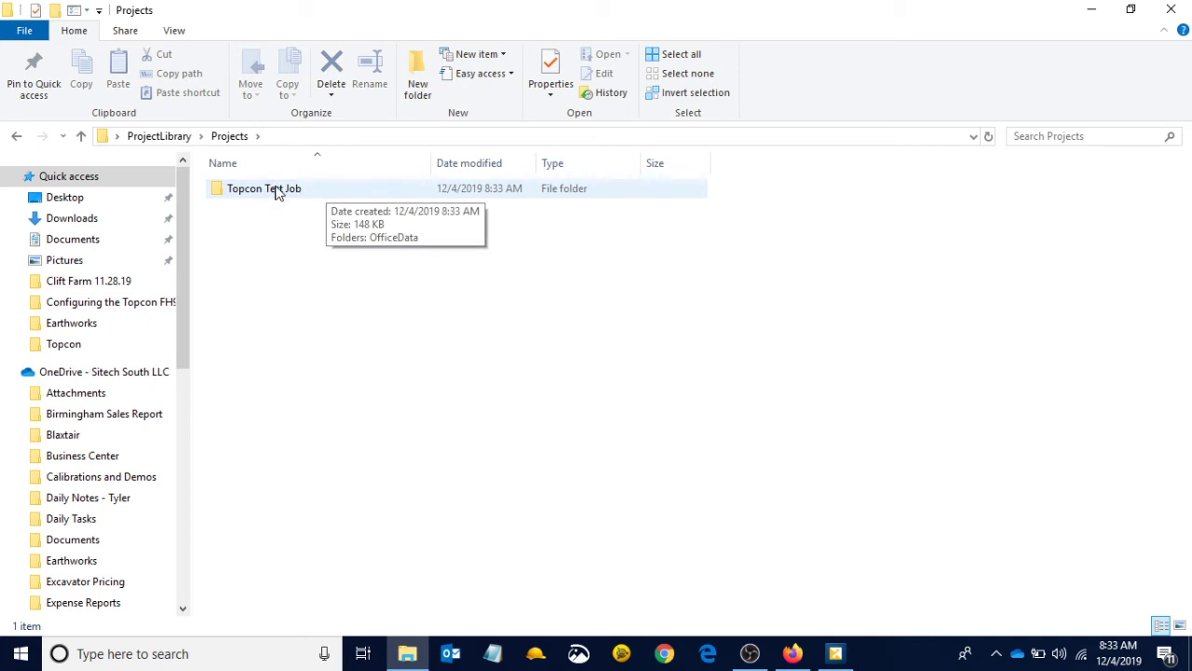
left_click(276, 191)
double_click(276, 191)
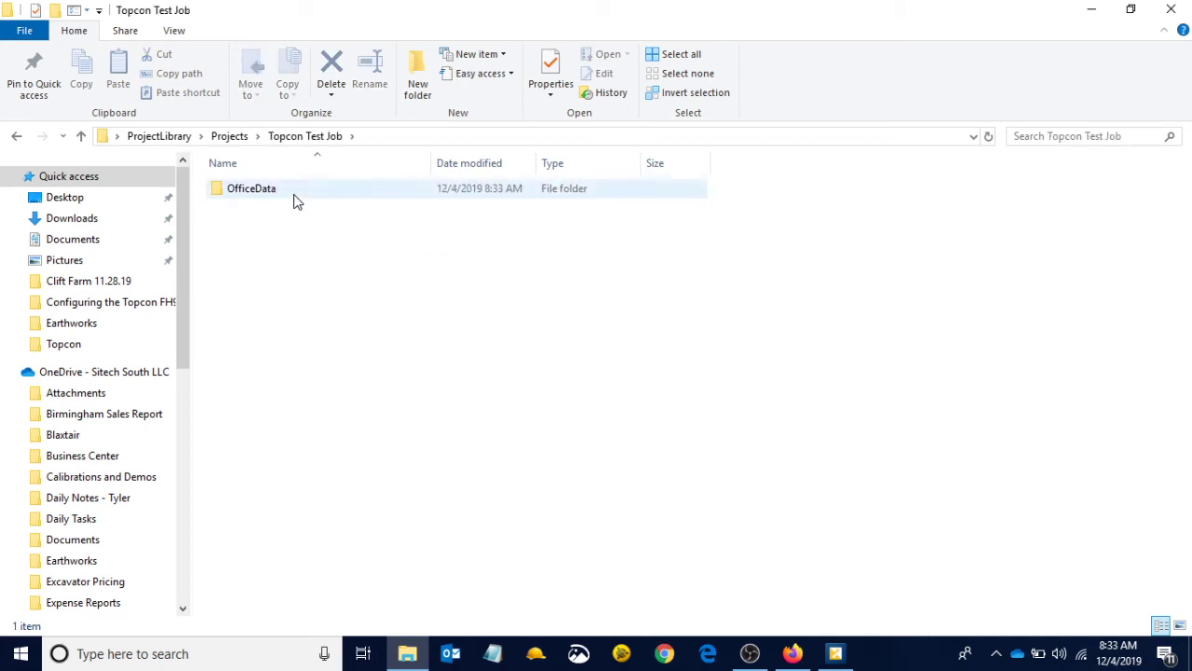
double_click(290, 194)
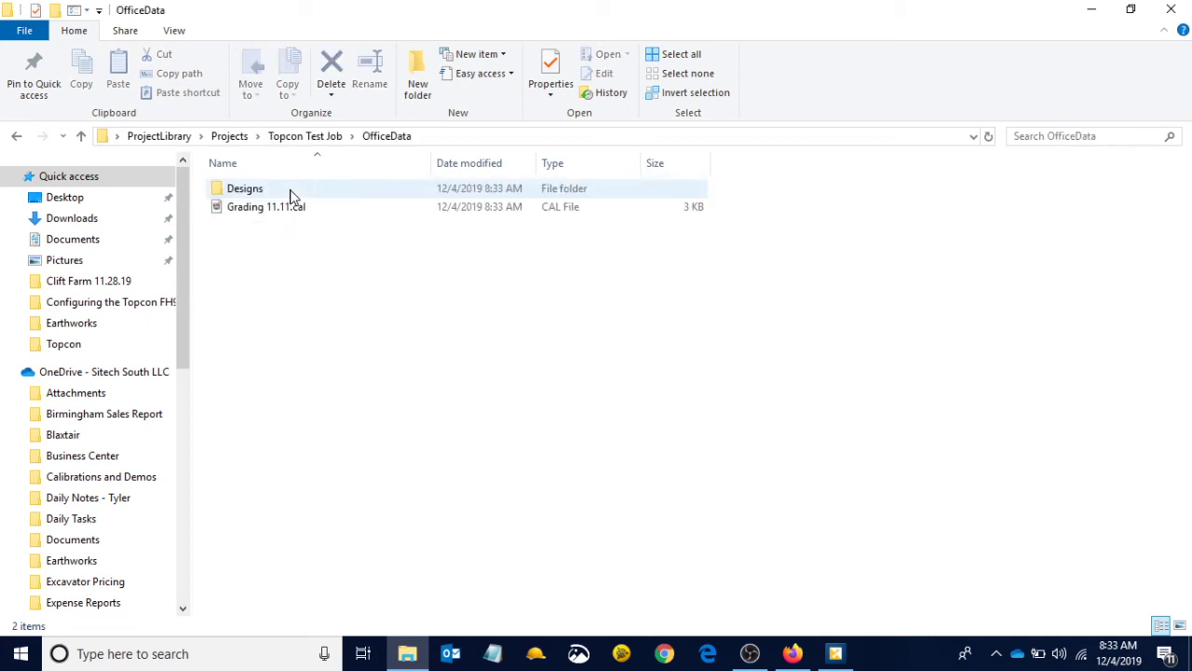
left_click(304, 214)
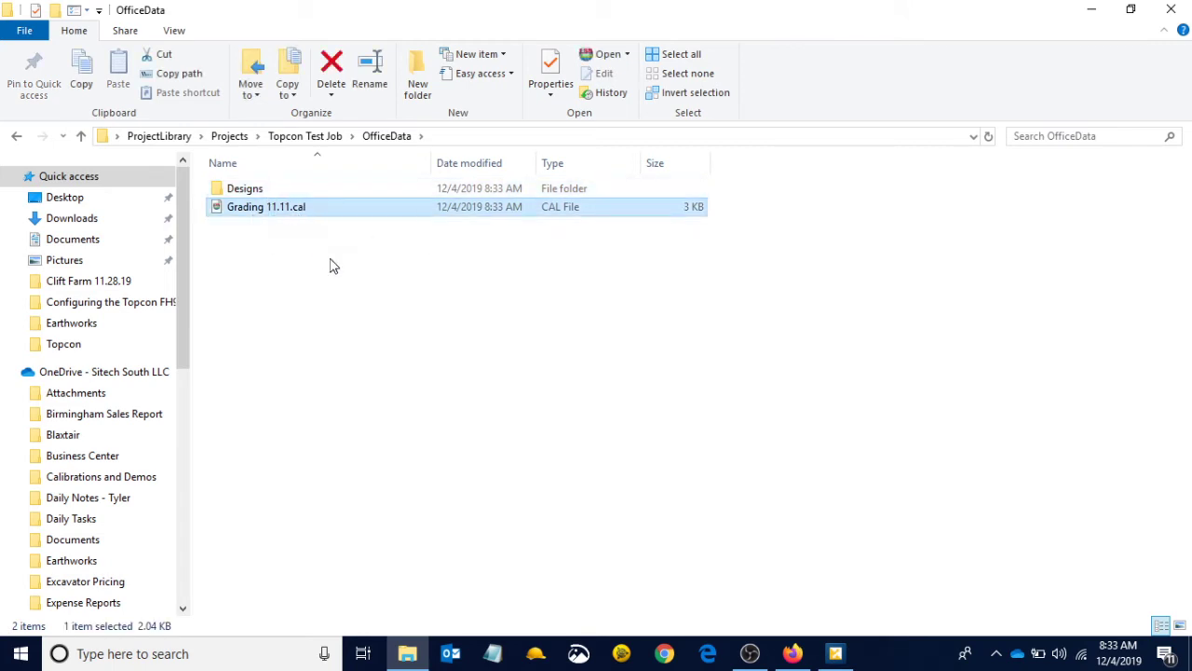
left_click(328, 254)
double_click(285, 188)
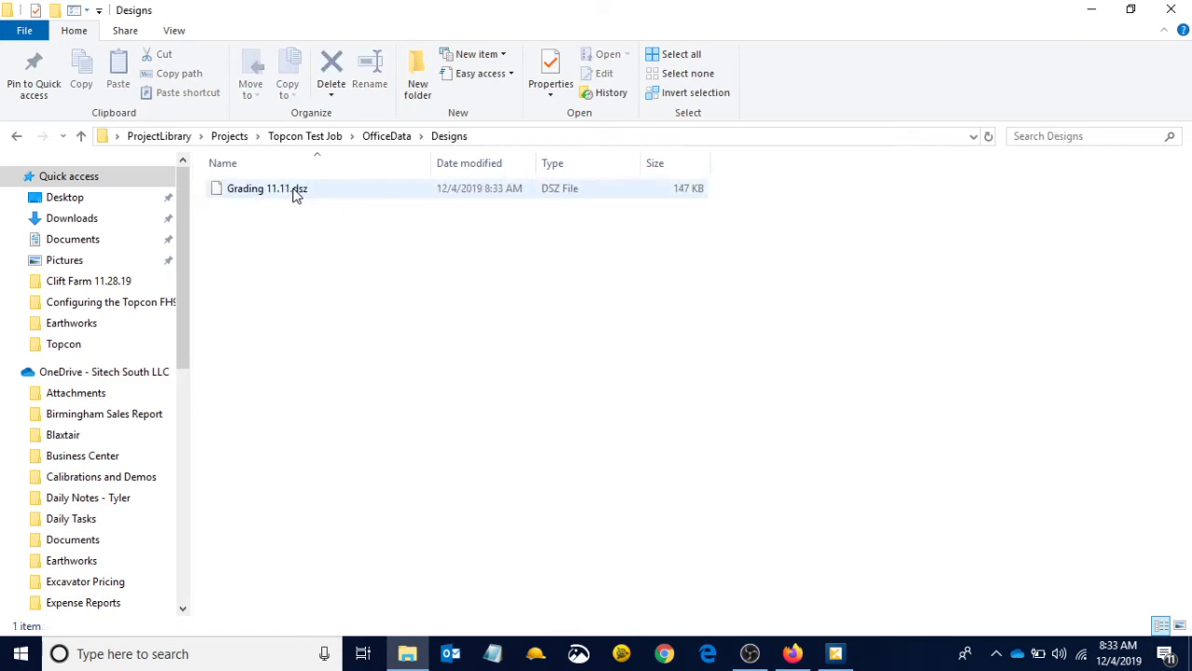
left_click(327, 190)
left_click(327, 189)
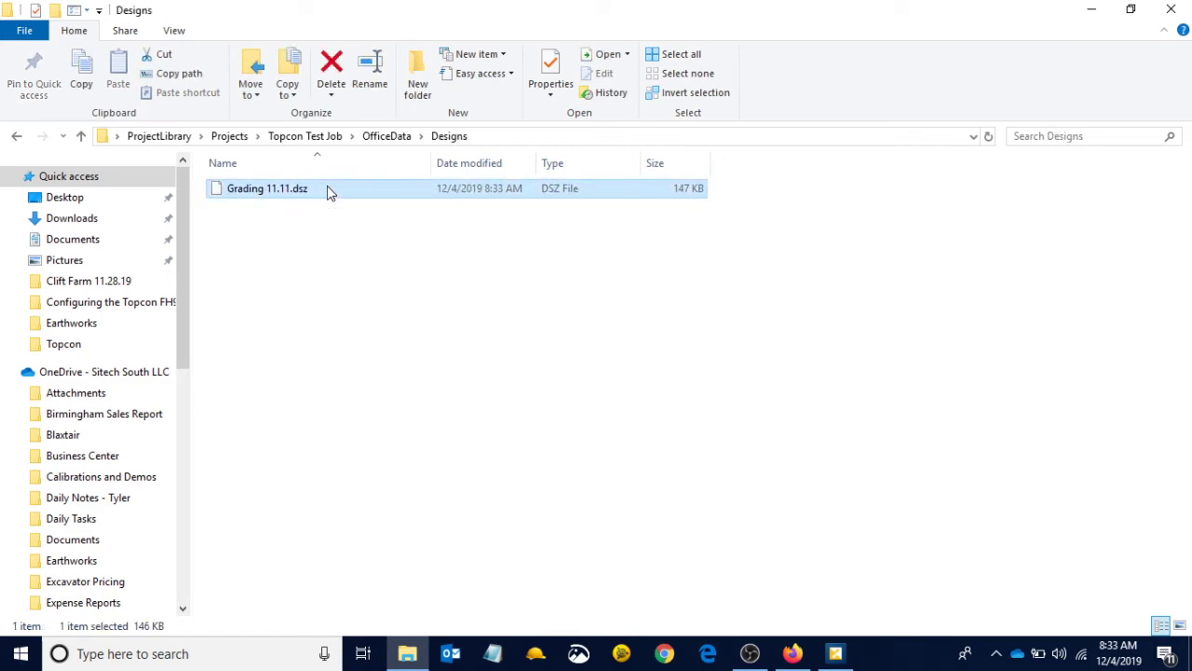
Return to the Desktop folder, select ProjectLibrary, and collapse the OneDrive tree
left_click(17, 136)
left_click(149, 136)
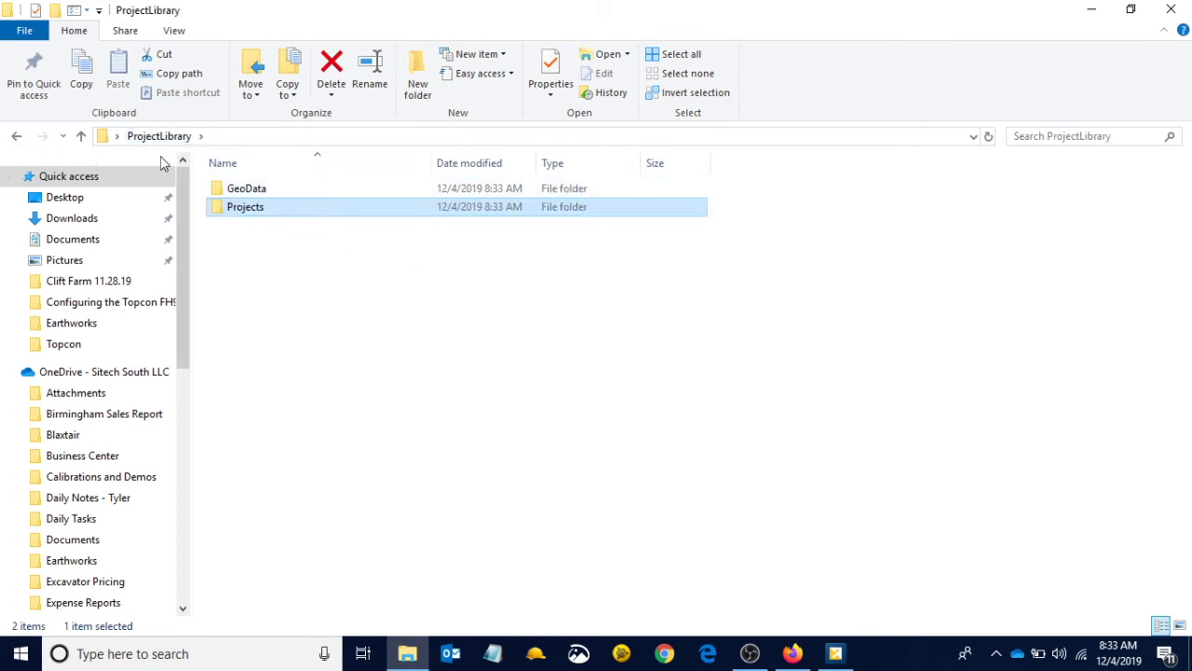
left_click(69, 197)
left_click(292, 188)
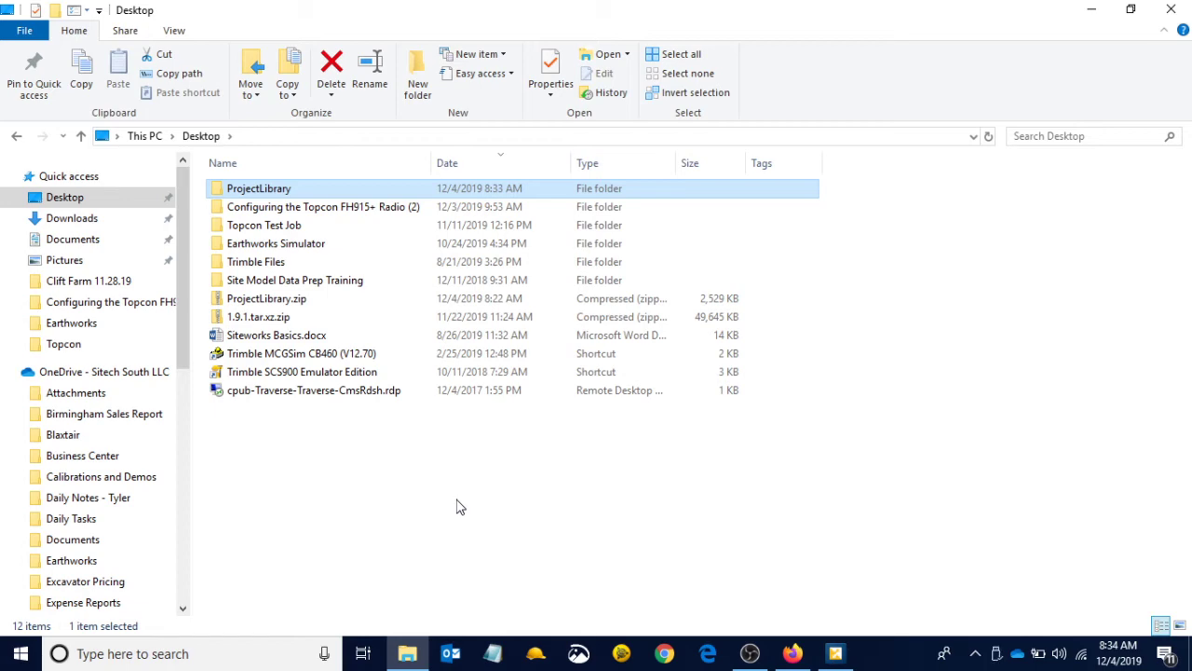
scroll(93, 372, "down", 4)
scroll(56, 261, "up", 1)
left_click(8, 189)
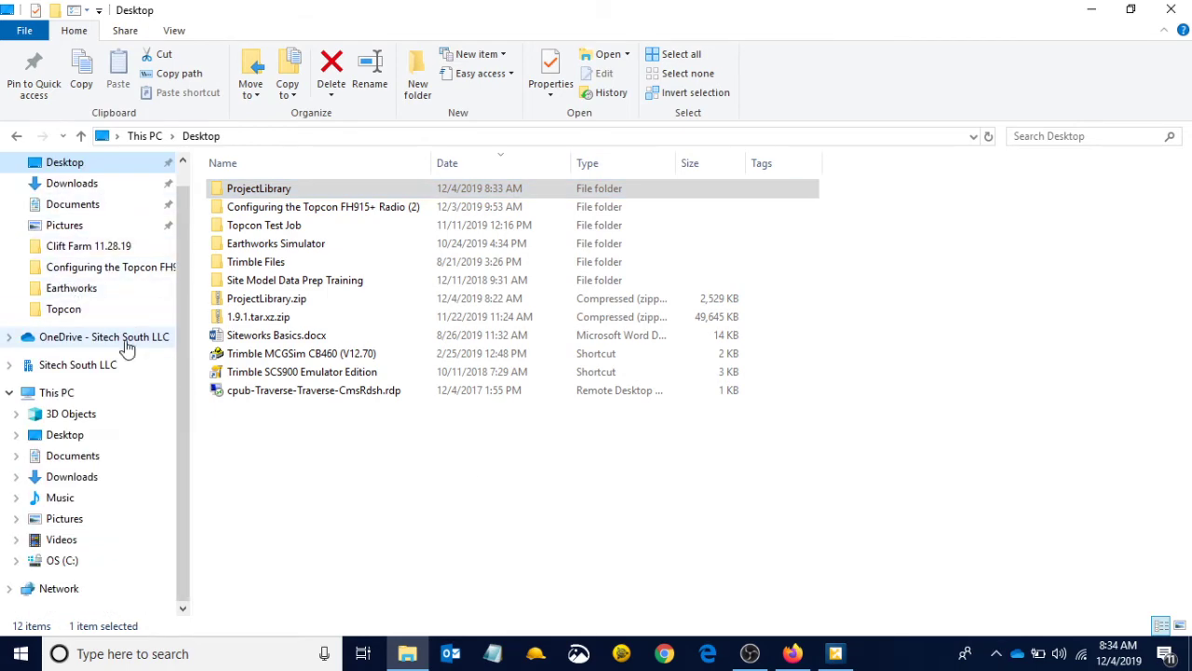
scroll(109, 524, "down", 1)
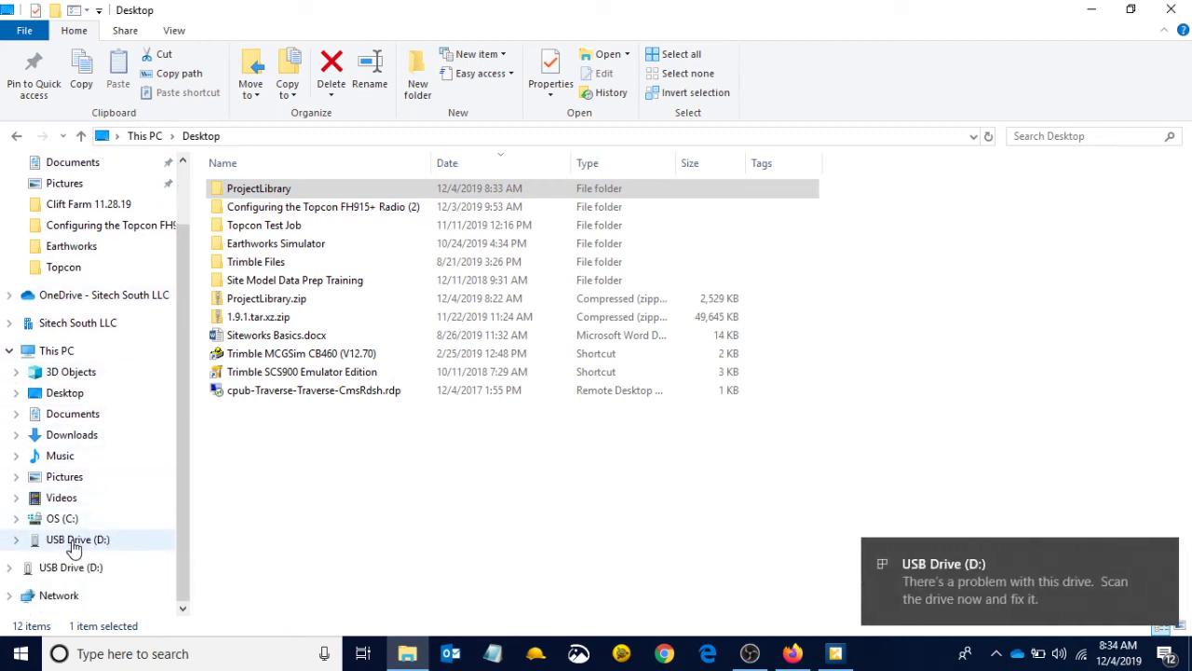
scroll(78, 531, "up", 2)
scroll(81, 266, "down", 2)
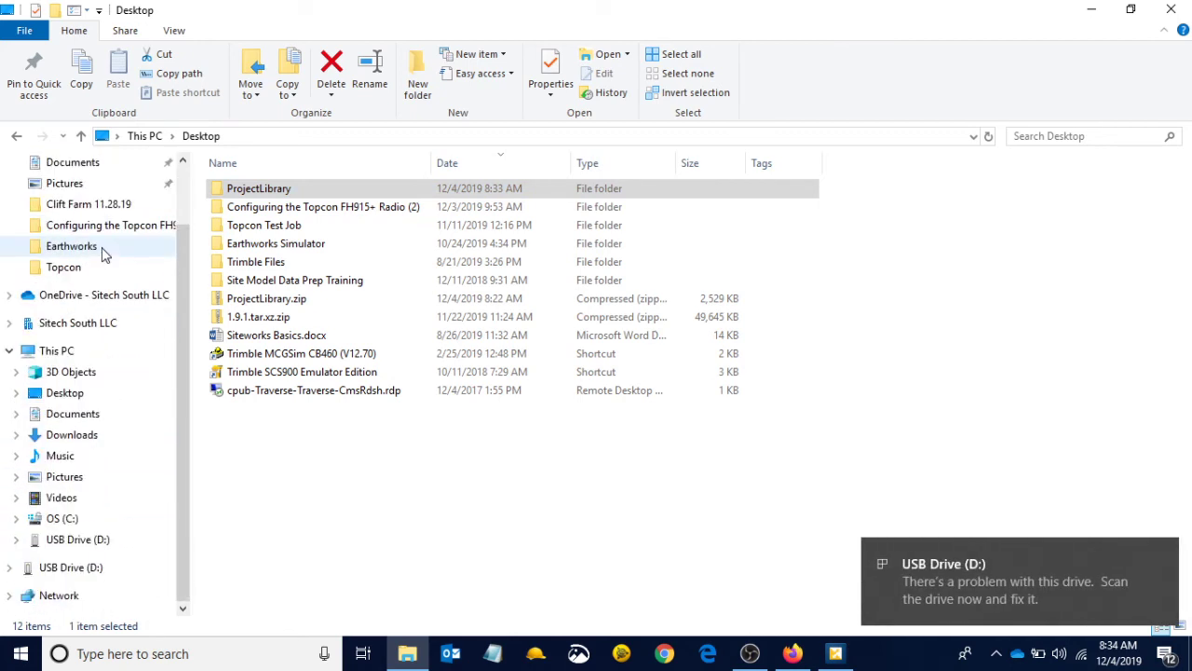
Copy the ProjectLibrary folder from the Desktop
left_click(69, 546)
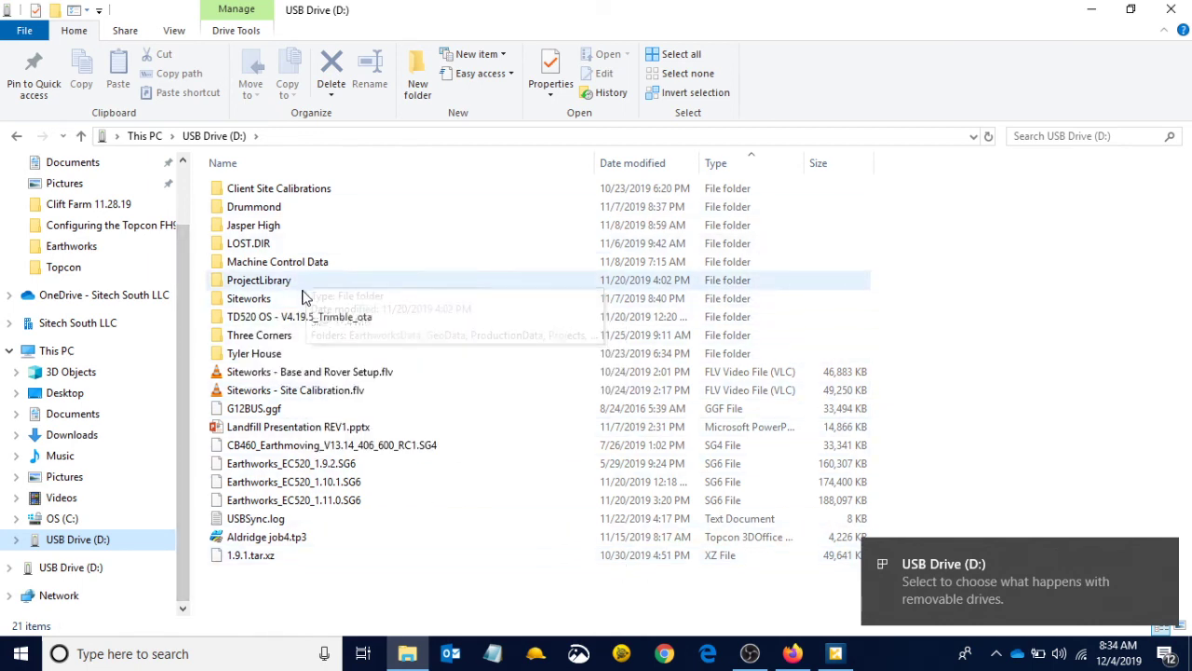
scroll(79, 279, "up", 2)
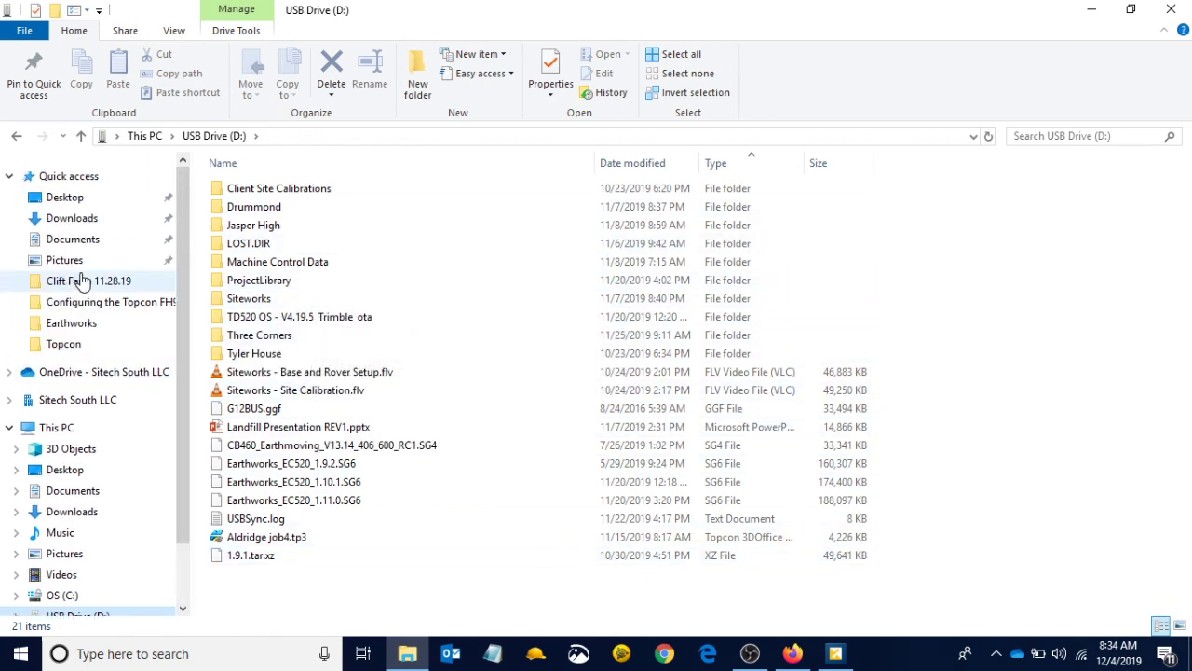
left_click(89, 198)
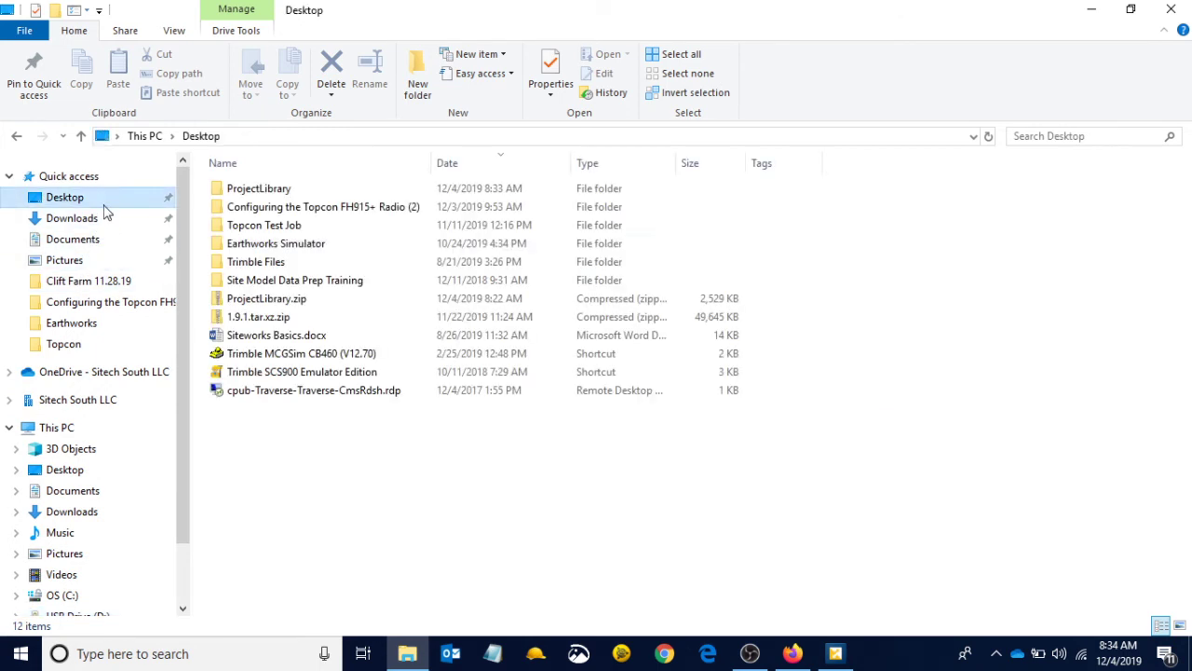
left_click(261, 193)
right_click(277, 190)
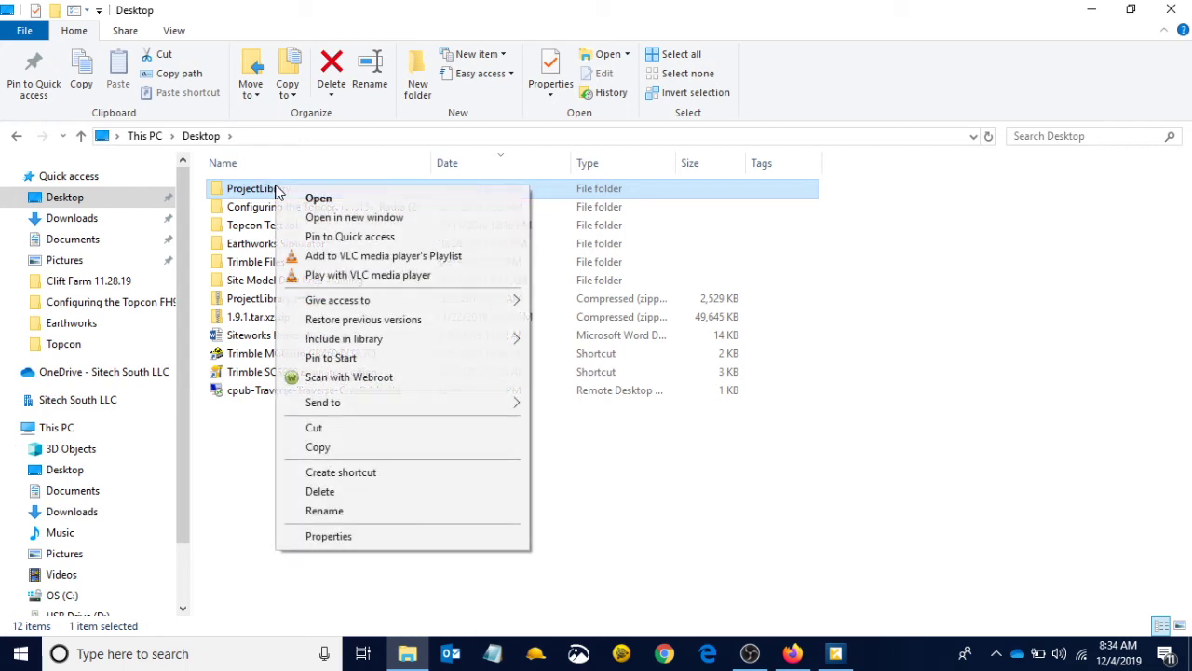
left_click(336, 445)
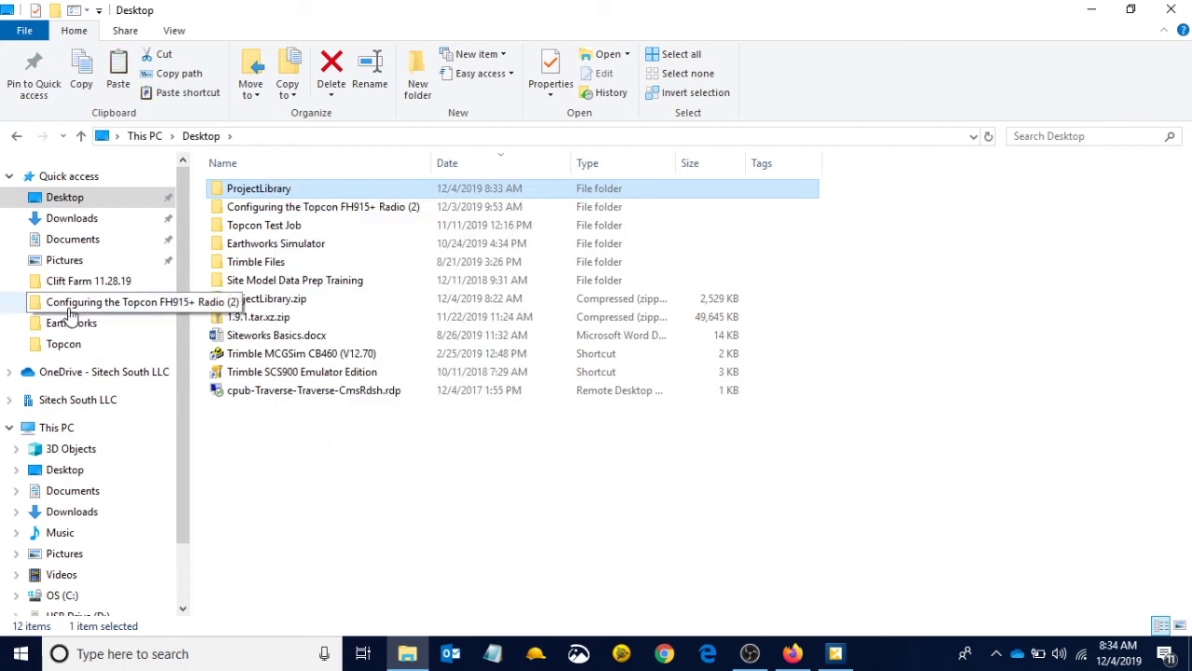
Paste ProjectLibrary onto USB Drive (D:) and confirm it appears there
scroll(69, 314, "down", 2)
left_click(75, 541)
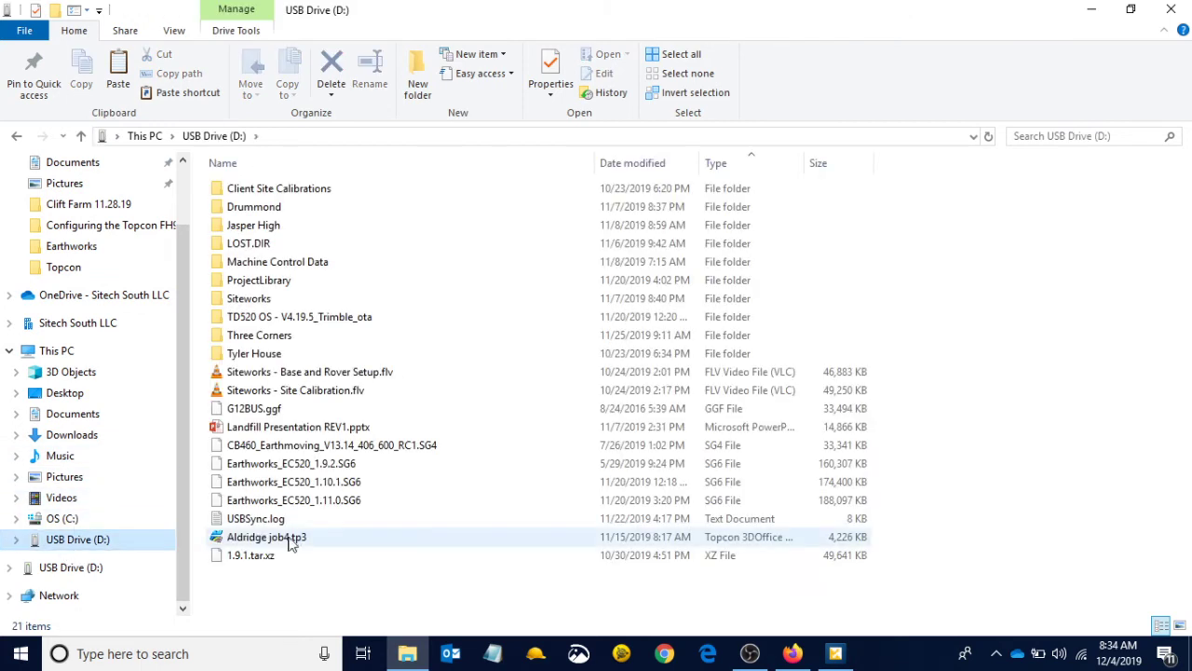
right_click(1050, 290)
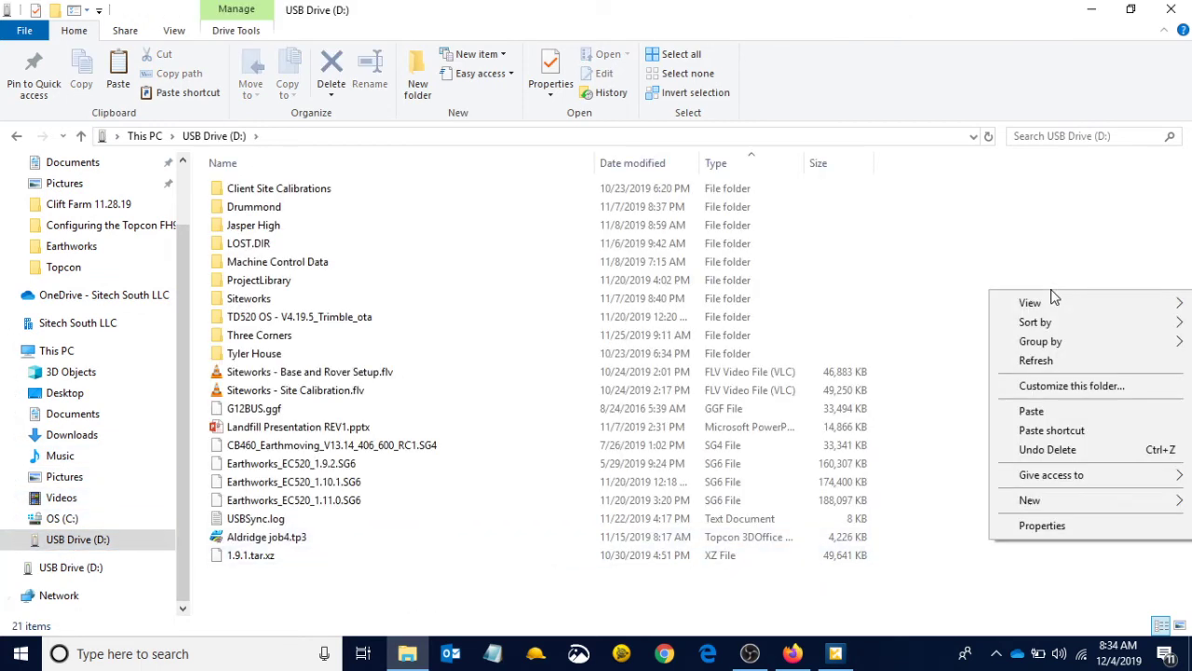
left_click(964, 421)
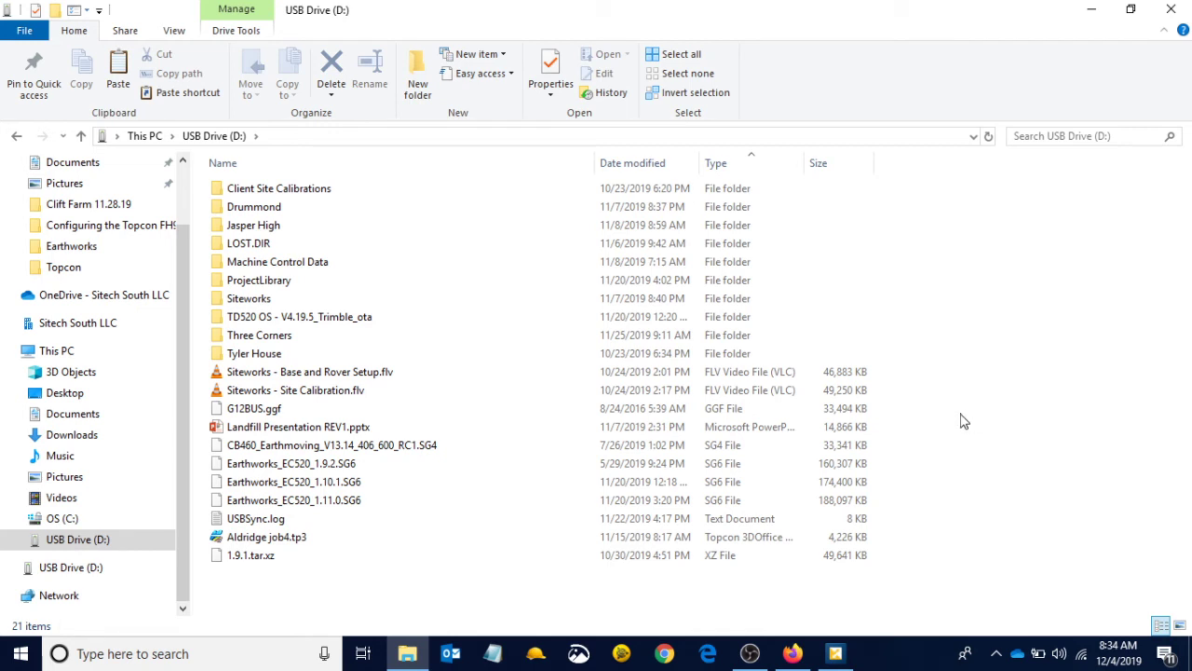
left_click(302, 285)
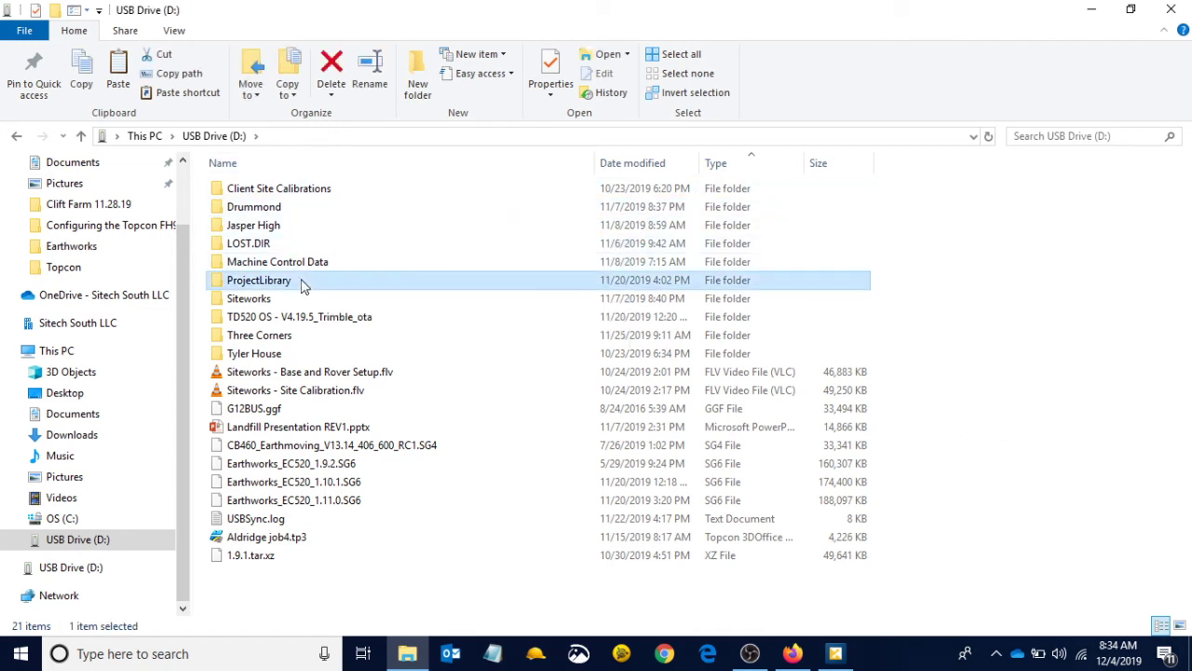
left_click(415, 601)
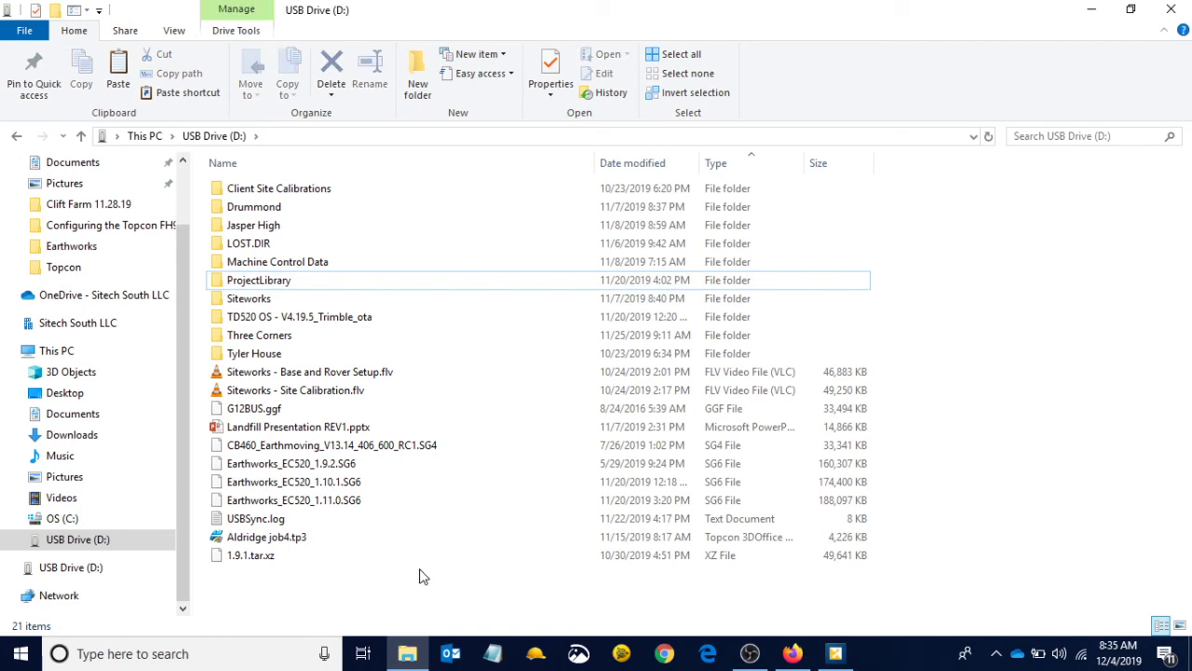
Minimize File Explorer and move the File Flipper window up and left over the desktop
left_click(836, 655)
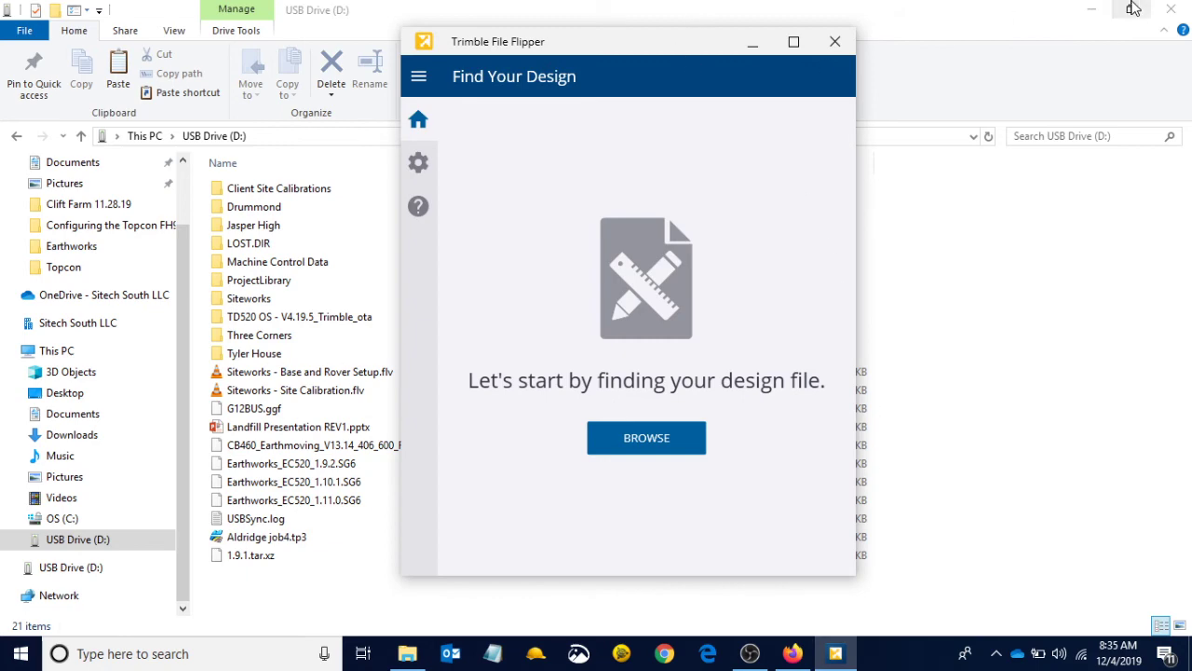
left_click(1136, 11)
left_click(1092, 9)
left_click_drag(645, 48, 619, 33)
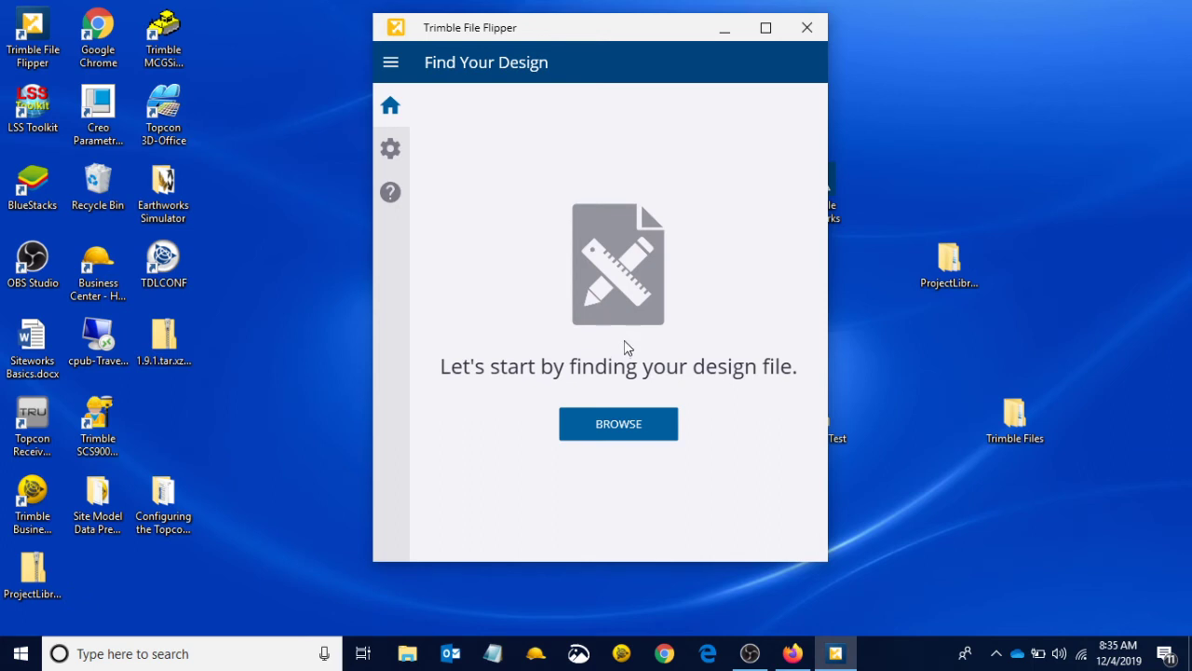
left_click(957, 272)
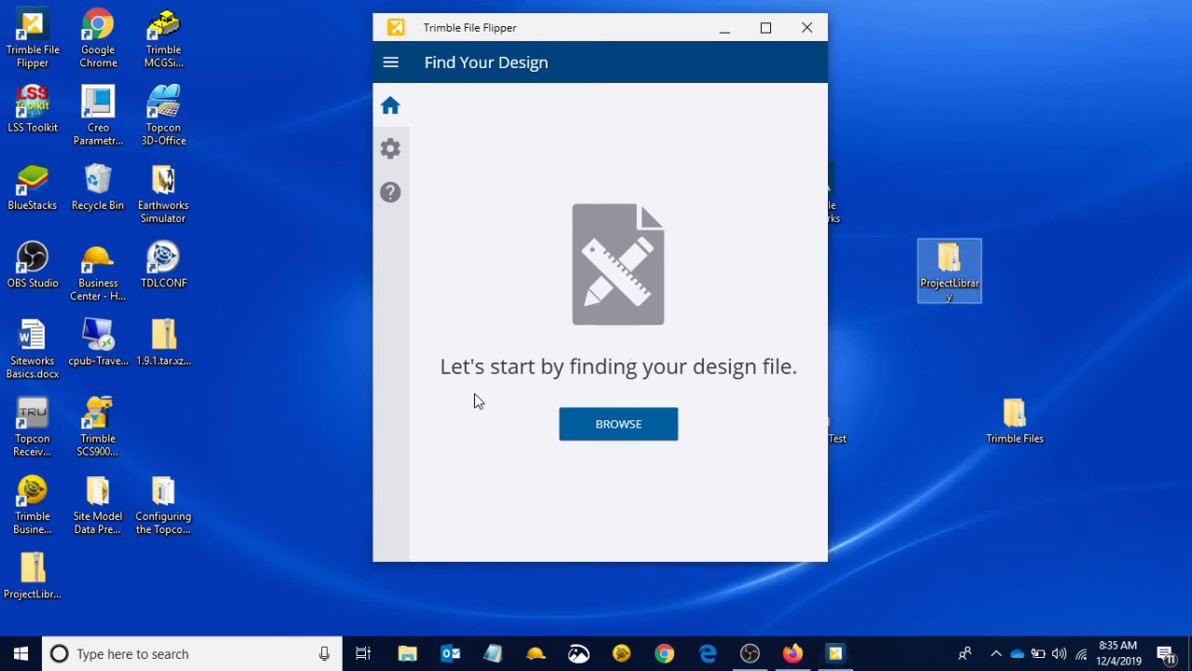
left_click(933, 349)
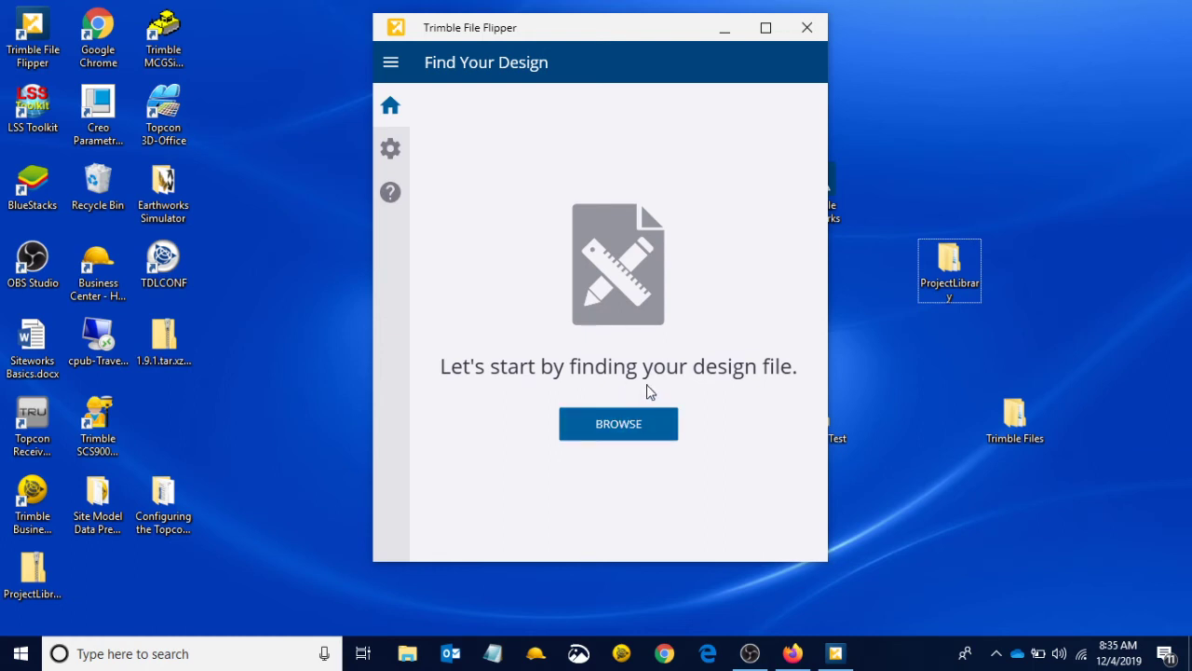
Browse for a design file through Desktop > Trimble Files > Tyler House - SCS900 > Tyler House > designs
left_click(617, 423)
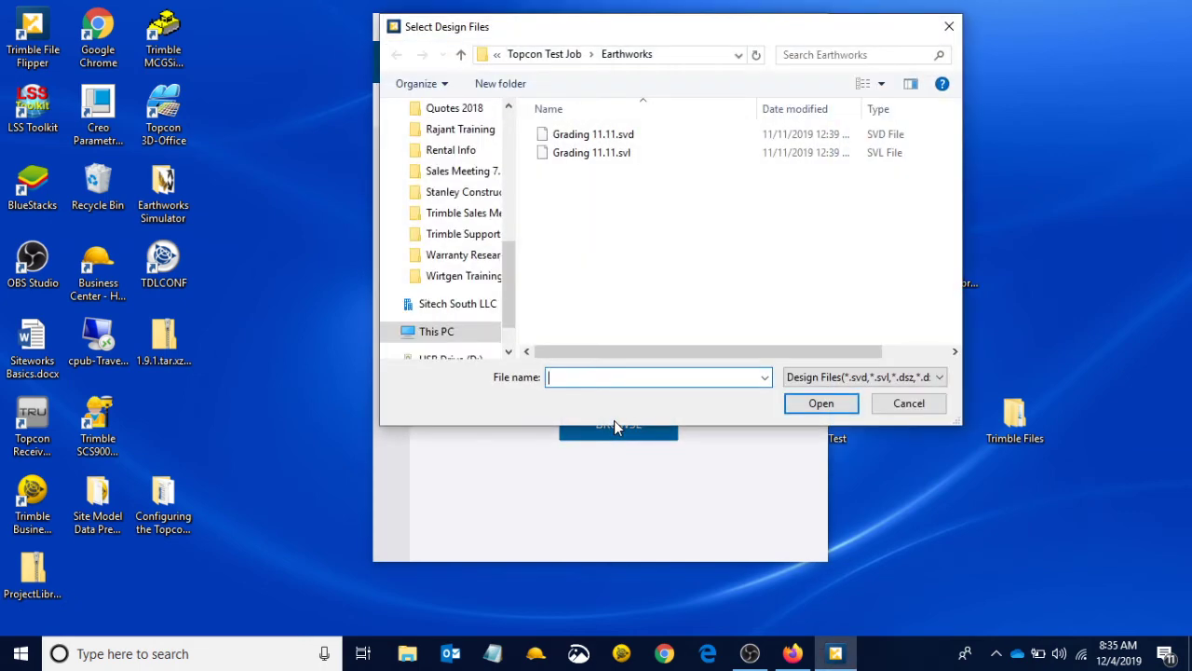
scroll(483, 141, "up", 10)
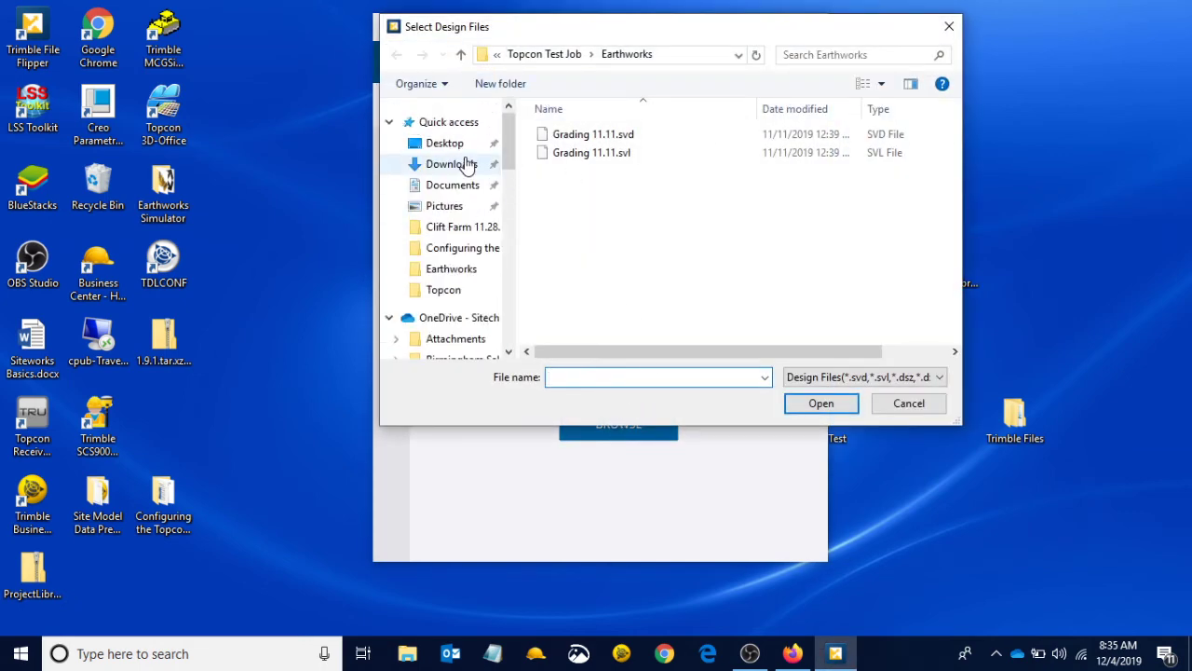
left_click(447, 142)
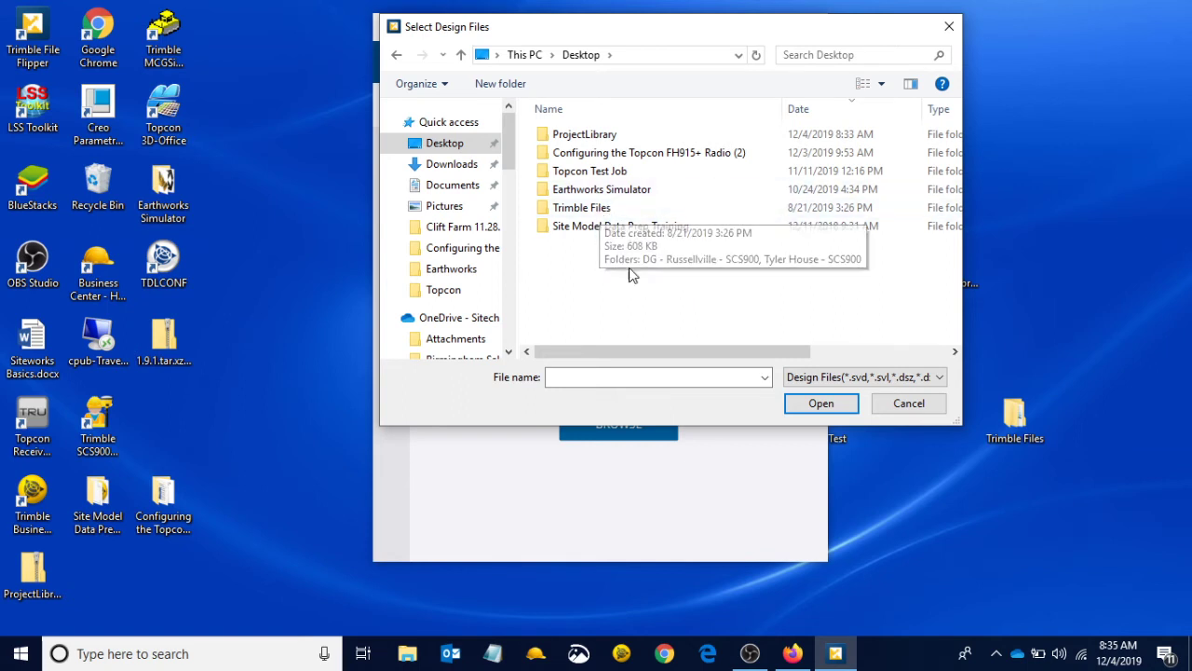
left_click(612, 211)
double_click(612, 208)
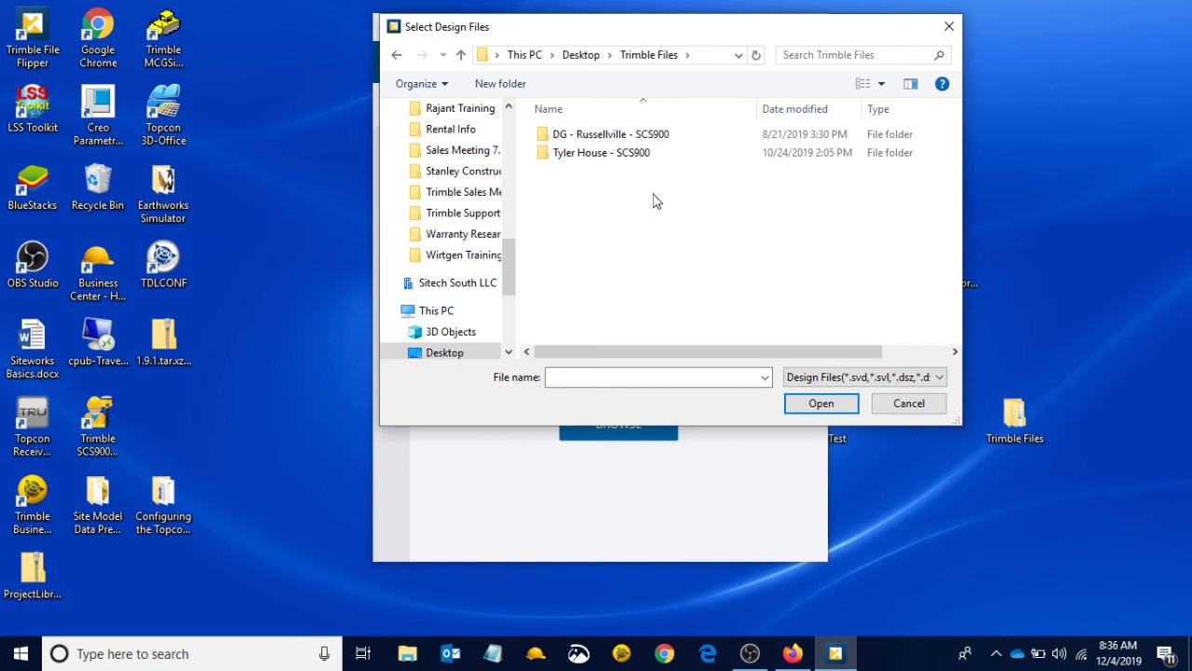
double_click(608, 154)
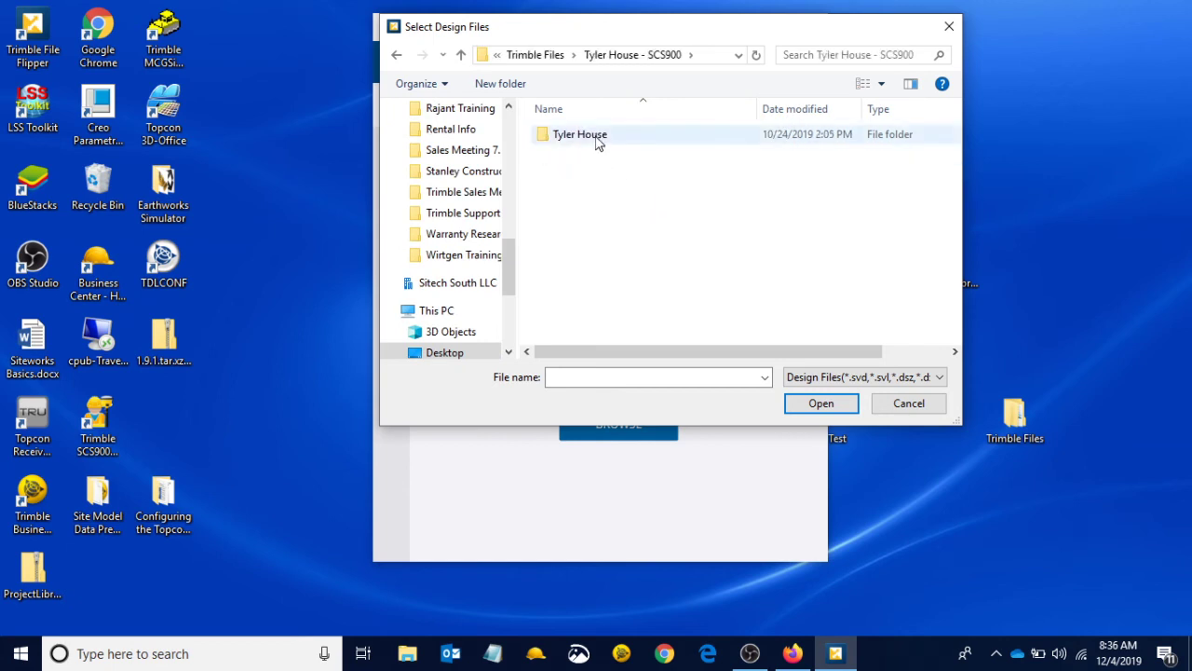
double_click(598, 140)
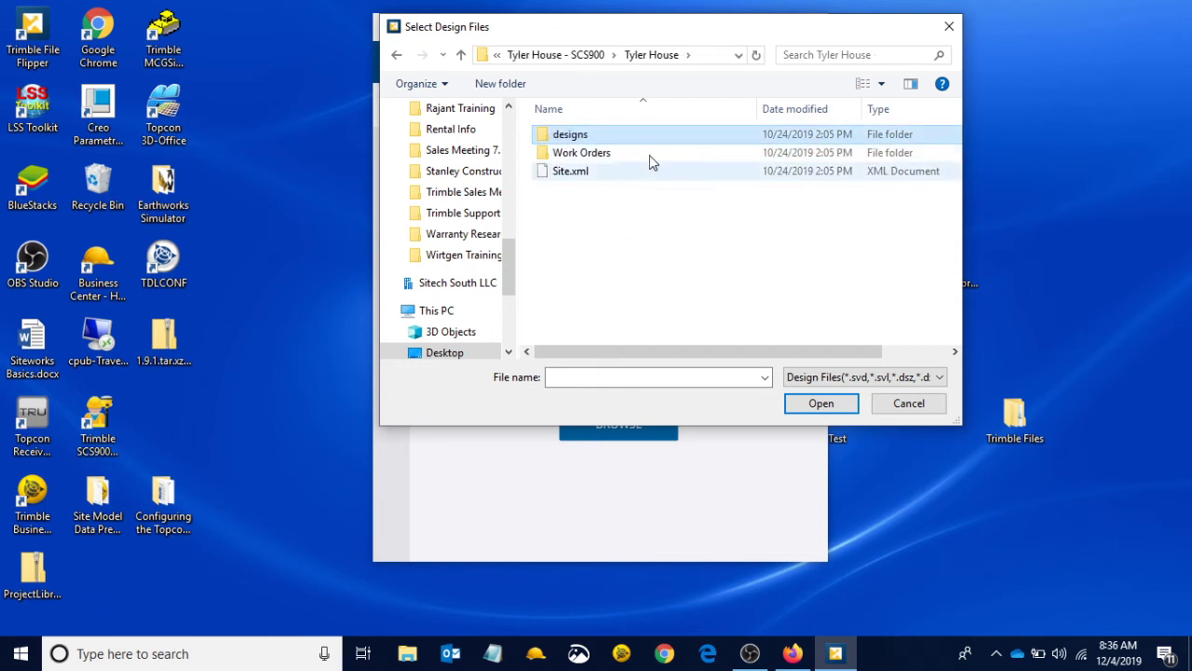
double_click(599, 138)
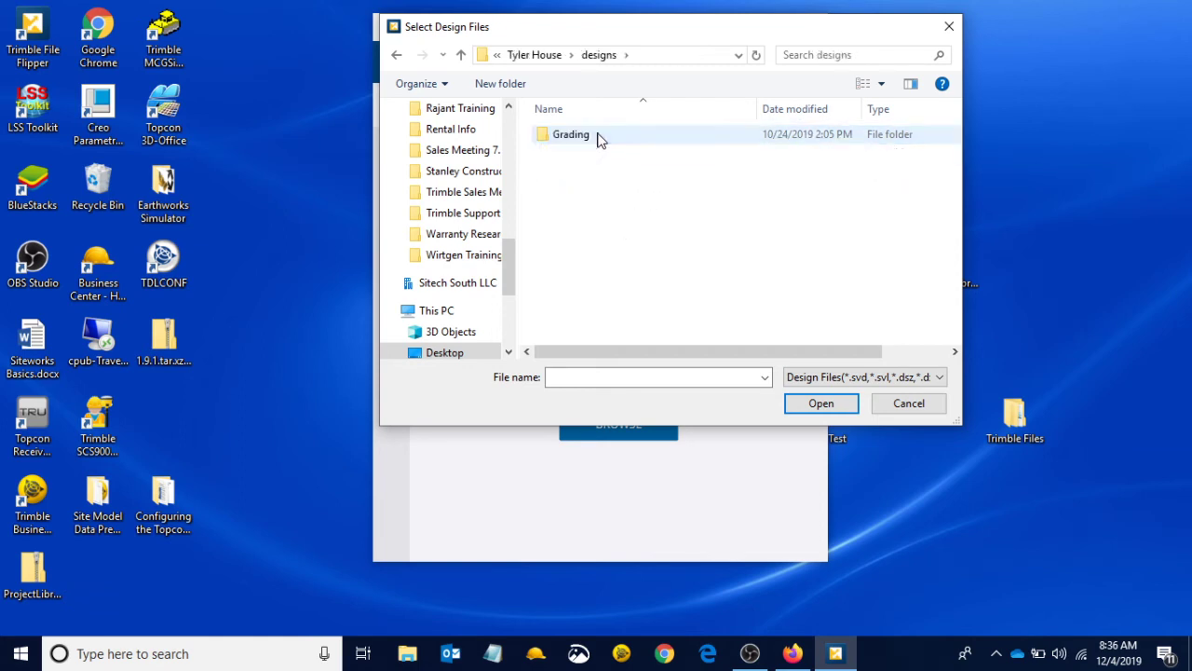
Open the Grading folder and load Final Grade - Rover.dxf and Final Grade - Rover.ttm
mouse_move(662, 30)
left_mouse_down()
mouse_move(861, 160)
mouse_move(675, 50)
left_mouse_up()
left_click(612, 160)
double_click(612, 160)
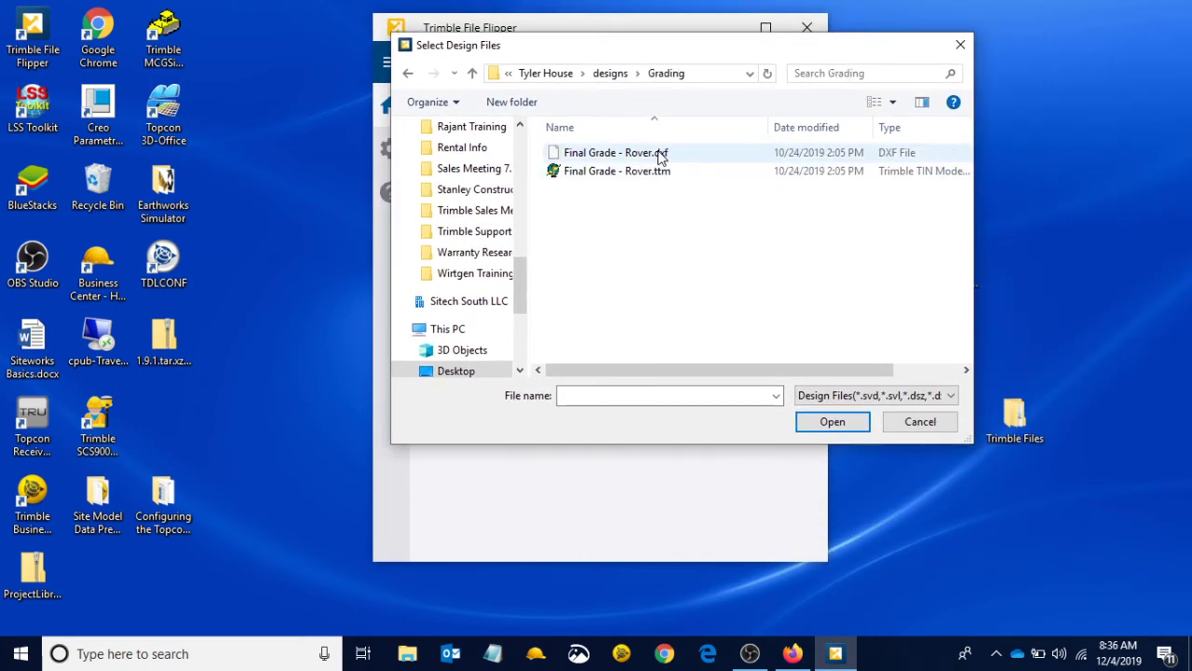
left_click(659, 153)
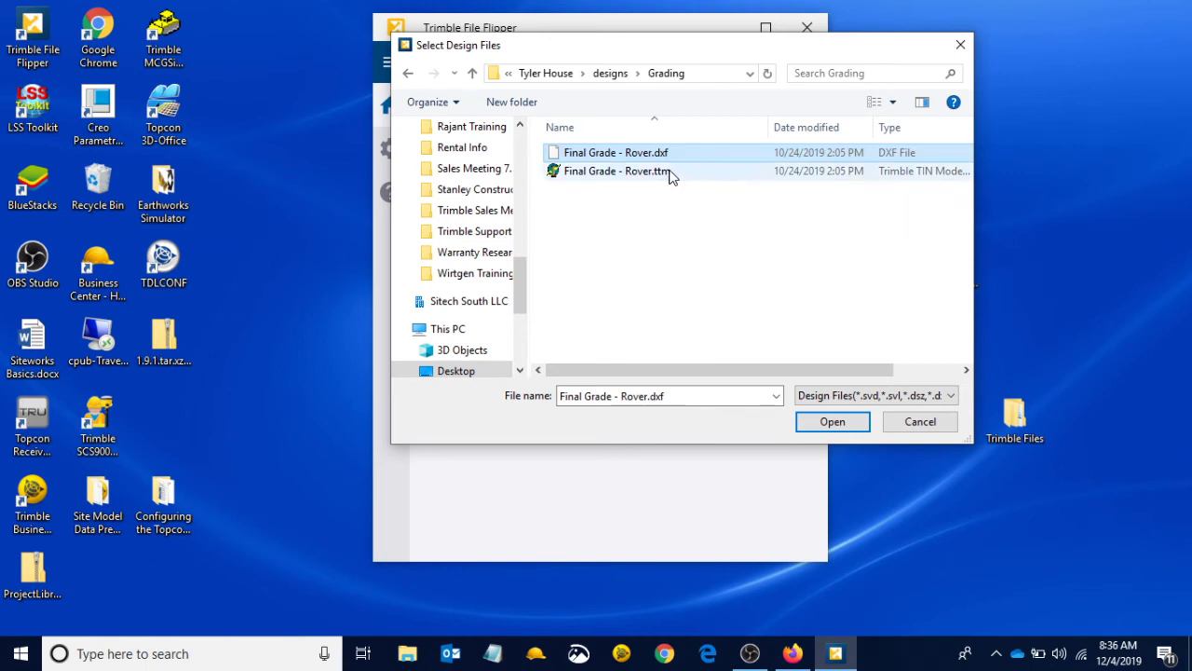
left_click(670, 171, "ctrl")
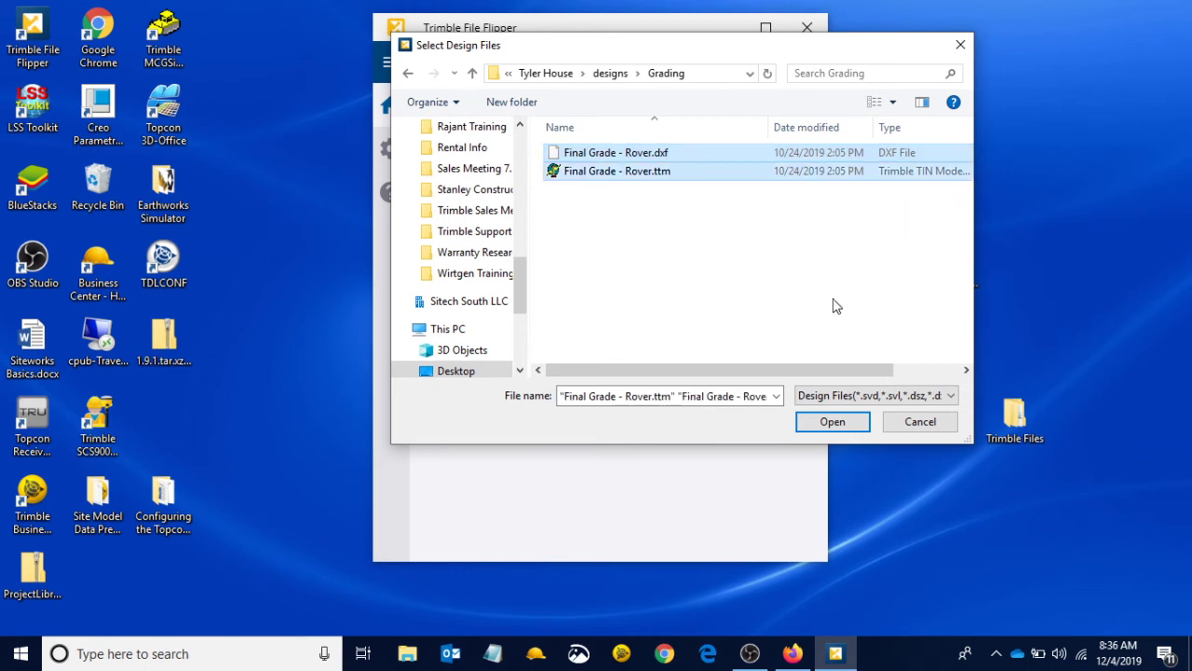
left_click(664, 216)
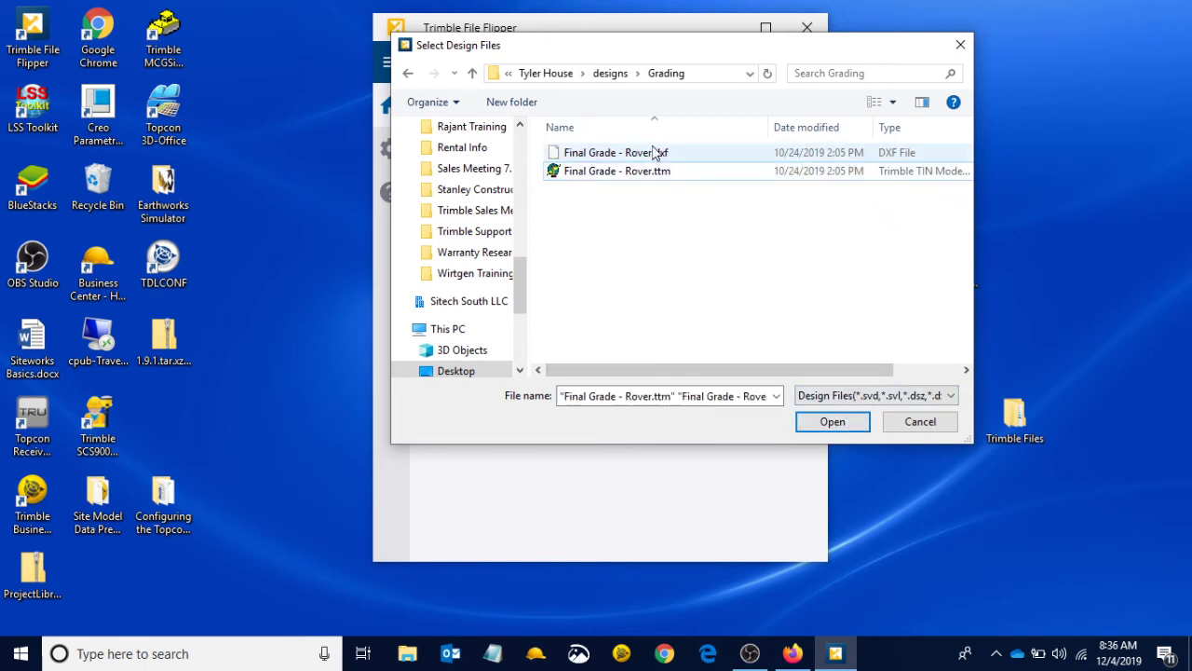
left_click(655, 152)
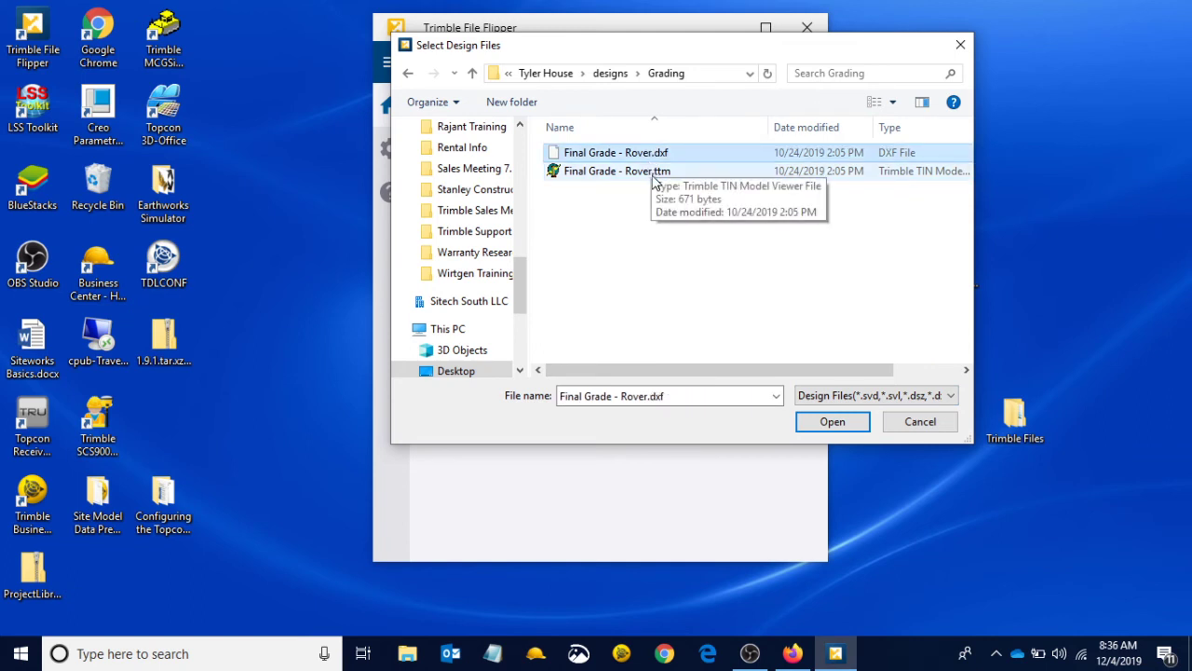
left_click(655, 177, "ctrl")
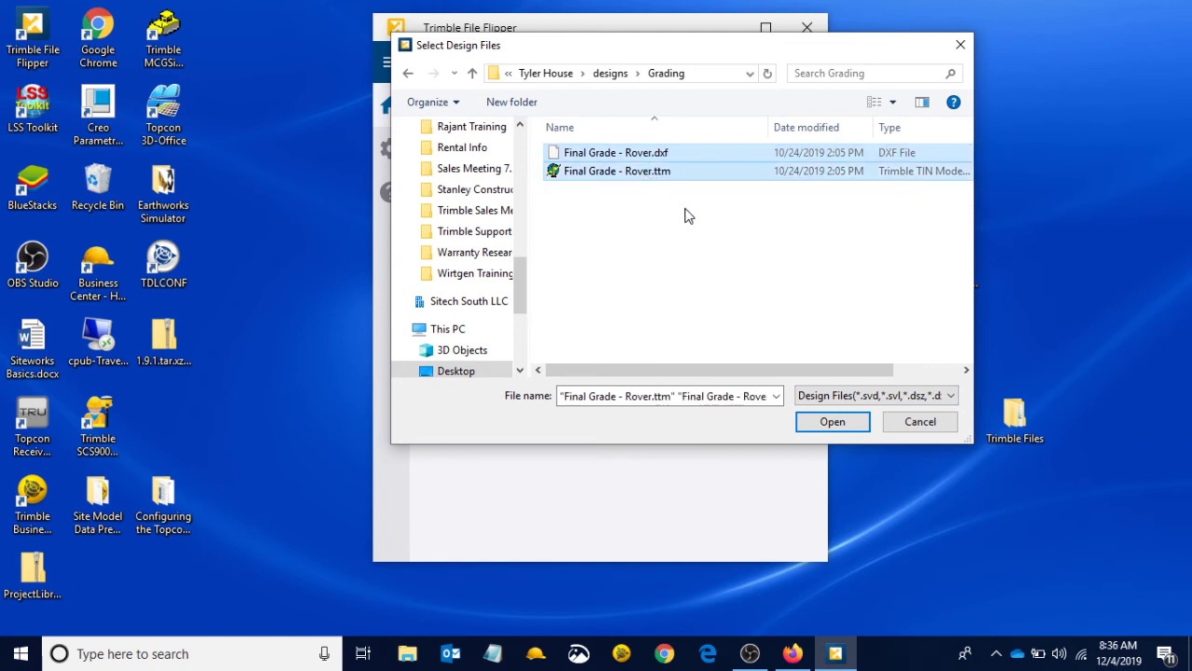
left_click(822, 427)
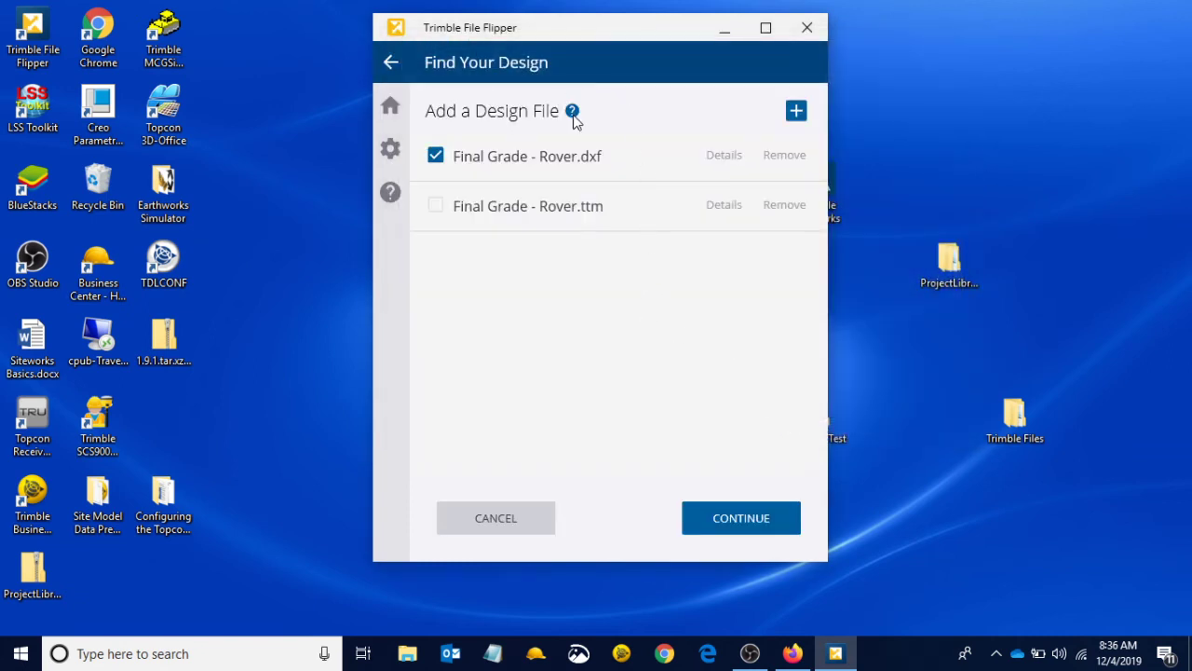
Check Final Grade - Rover.ttm so both Rover files are included
mouse_move(574, 114)
left_click(436, 206)
left_click(732, 517)
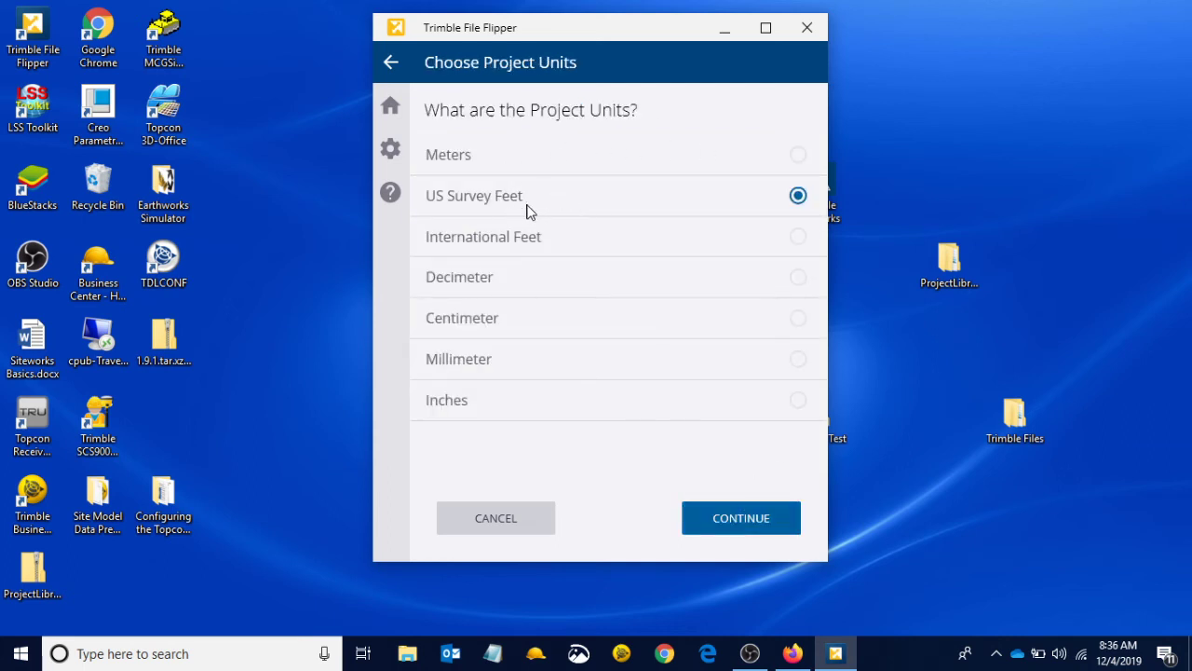
left_click(729, 527)
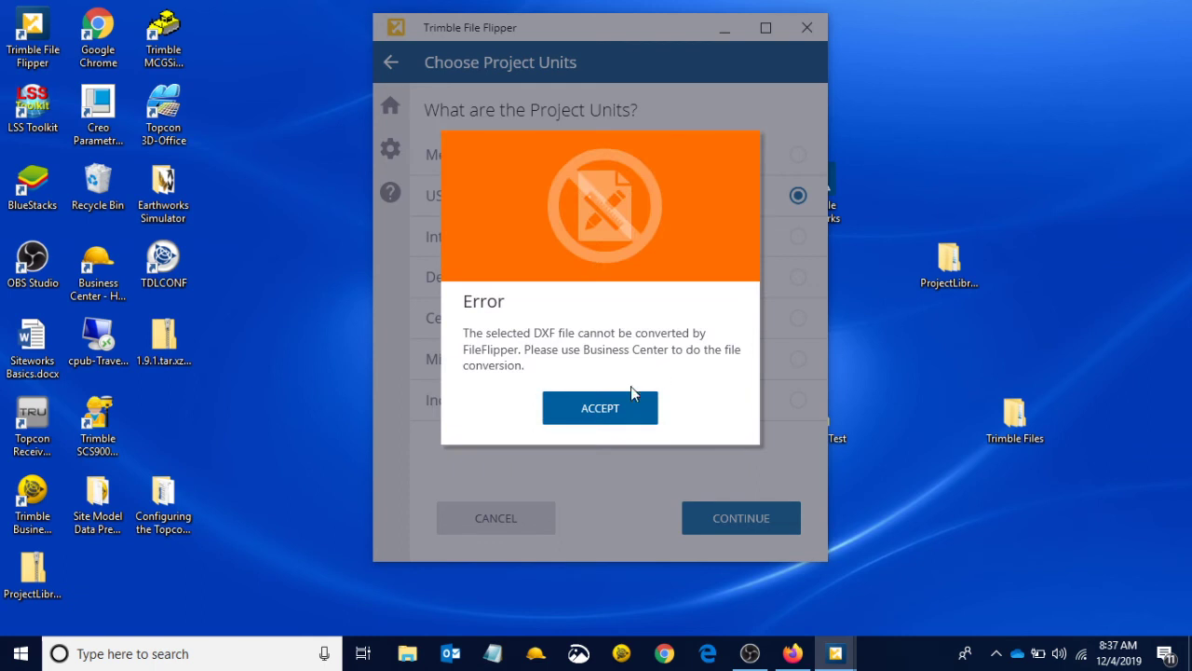
left_click(600, 415)
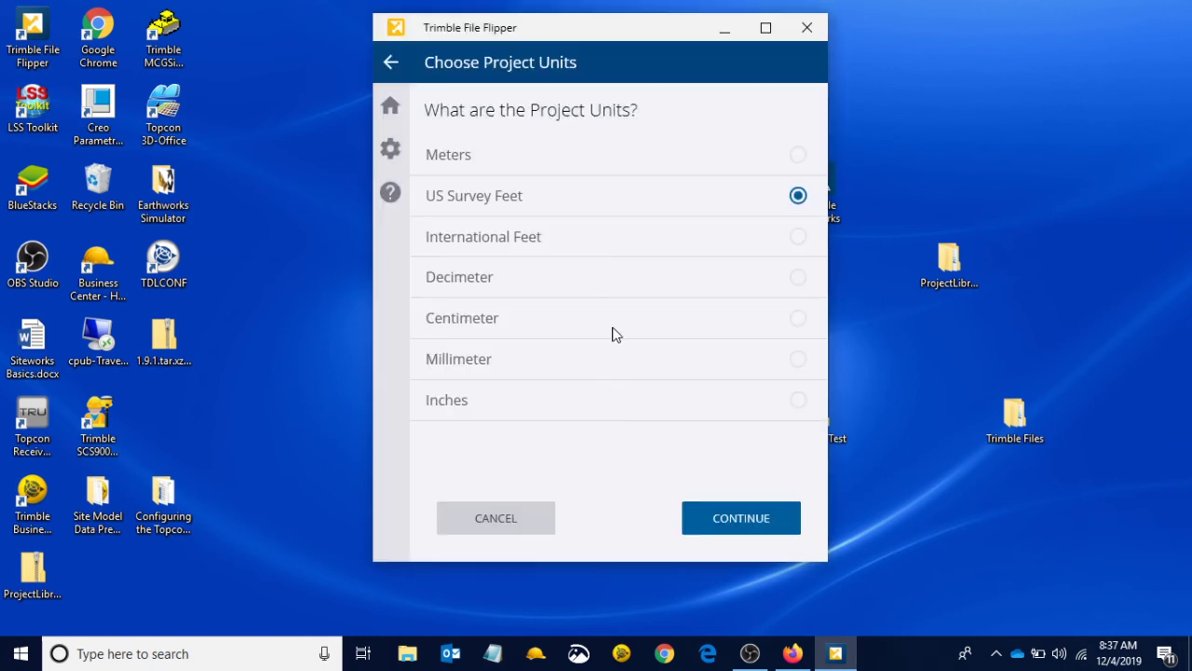
Go back and remove both Final Grade - Rover files from the design list
left_click(392, 63)
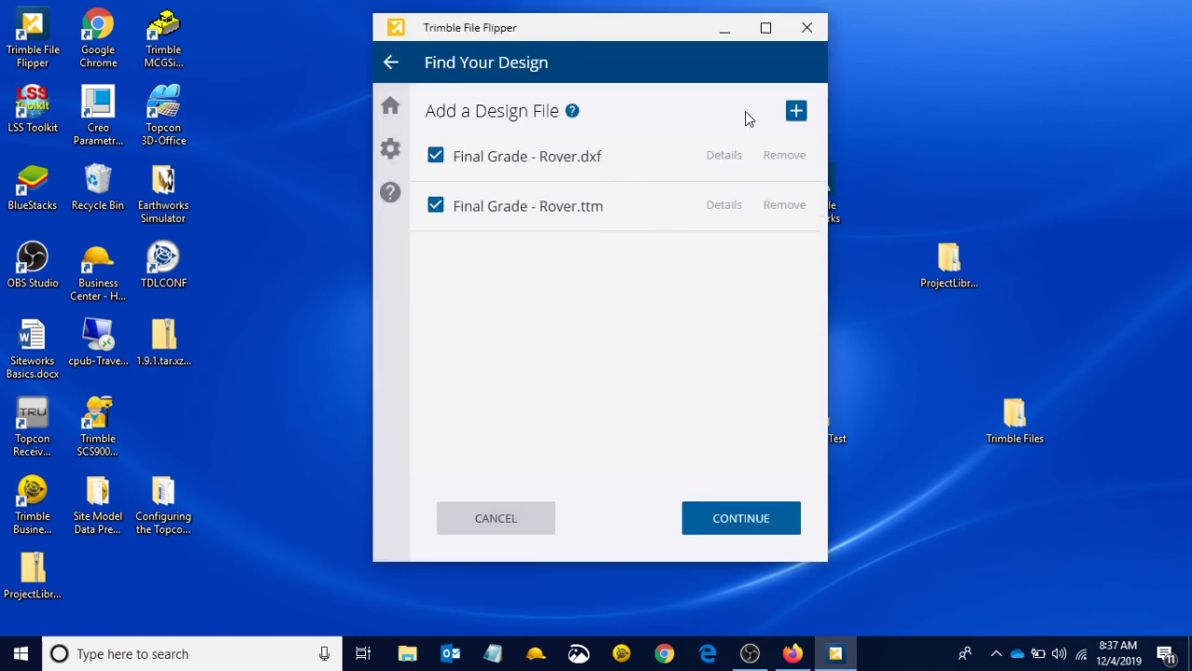
left_click(784, 157)
left_click(785, 157)
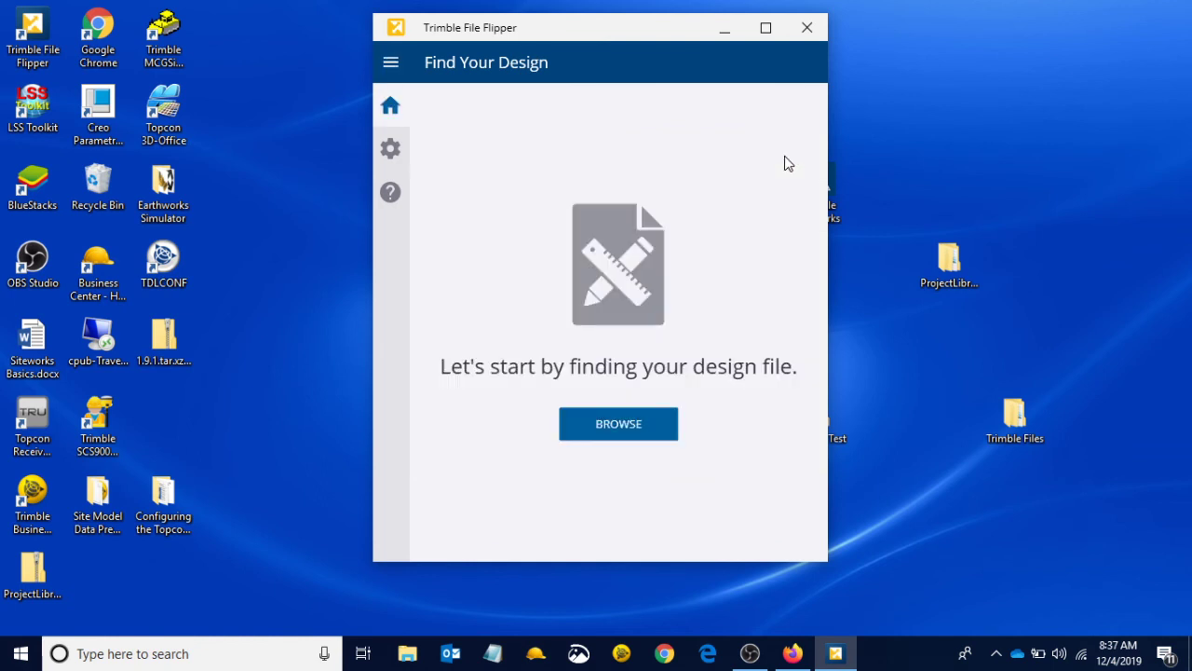
Load Grading 11.11.svd and Grading 11.11.svl from Desktop > Topcon Test Job > Earthworks
left_click(620, 427)
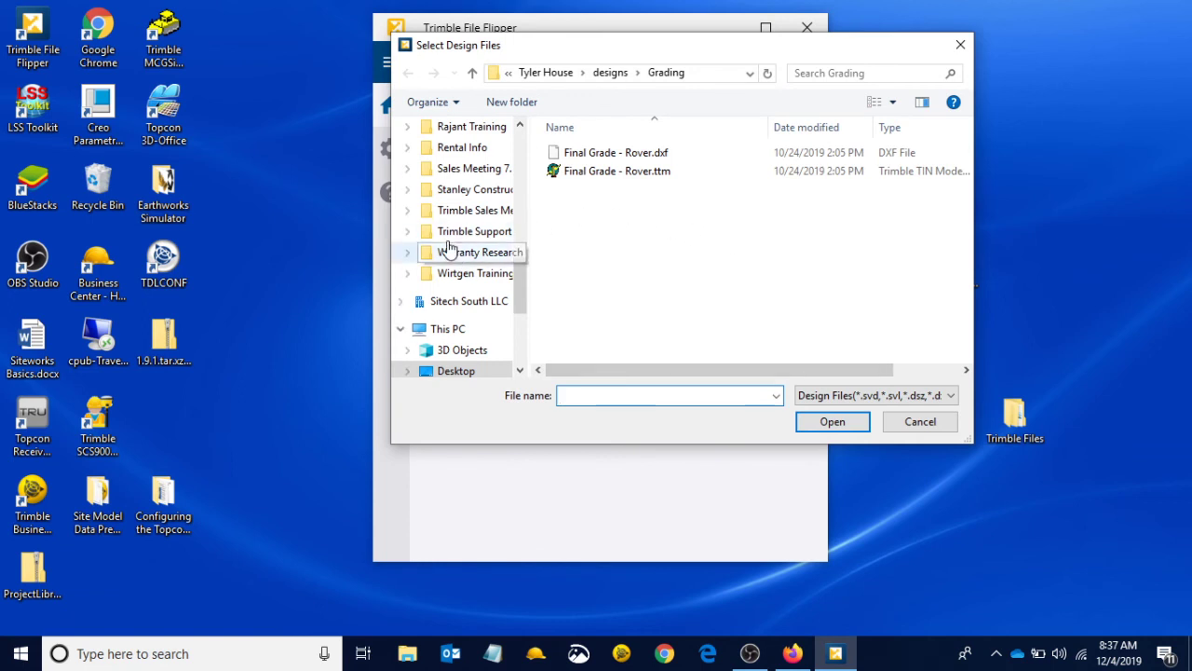
scroll(443, 241, "up", 10)
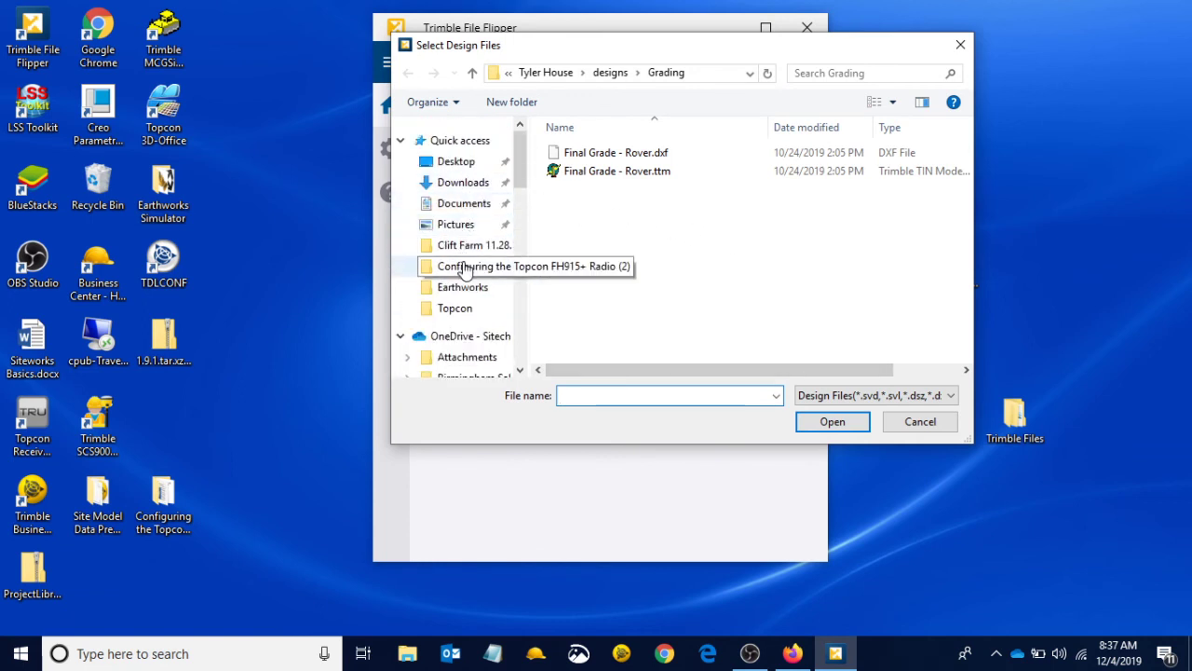
left_click(447, 163)
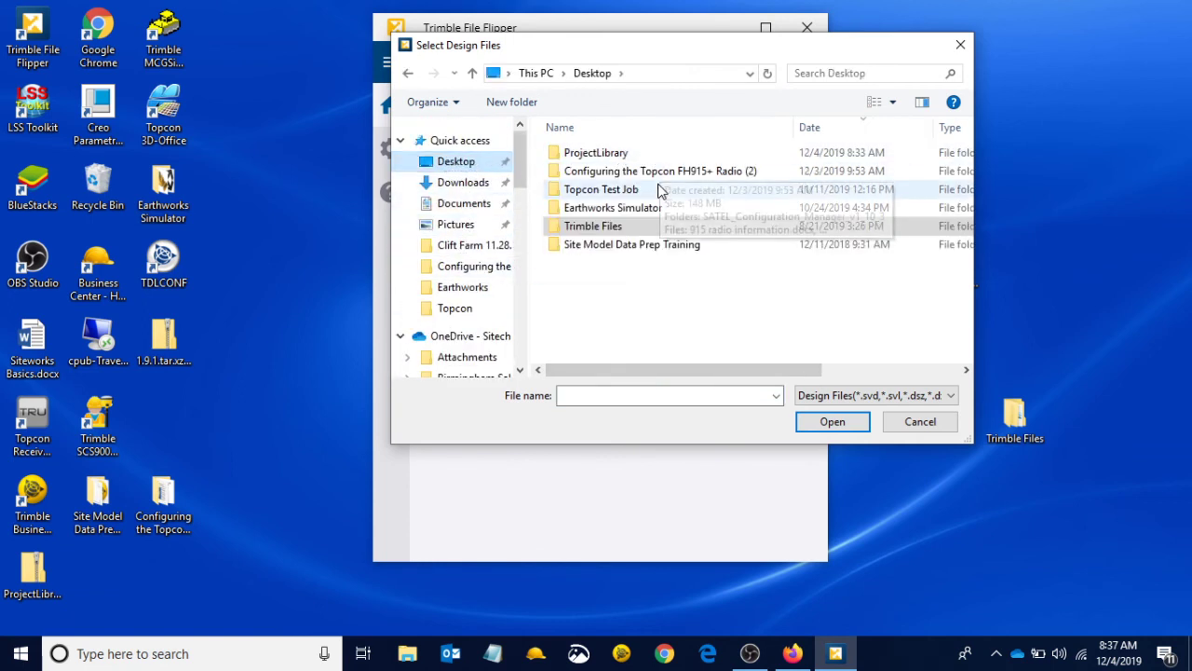
double_click(610, 191)
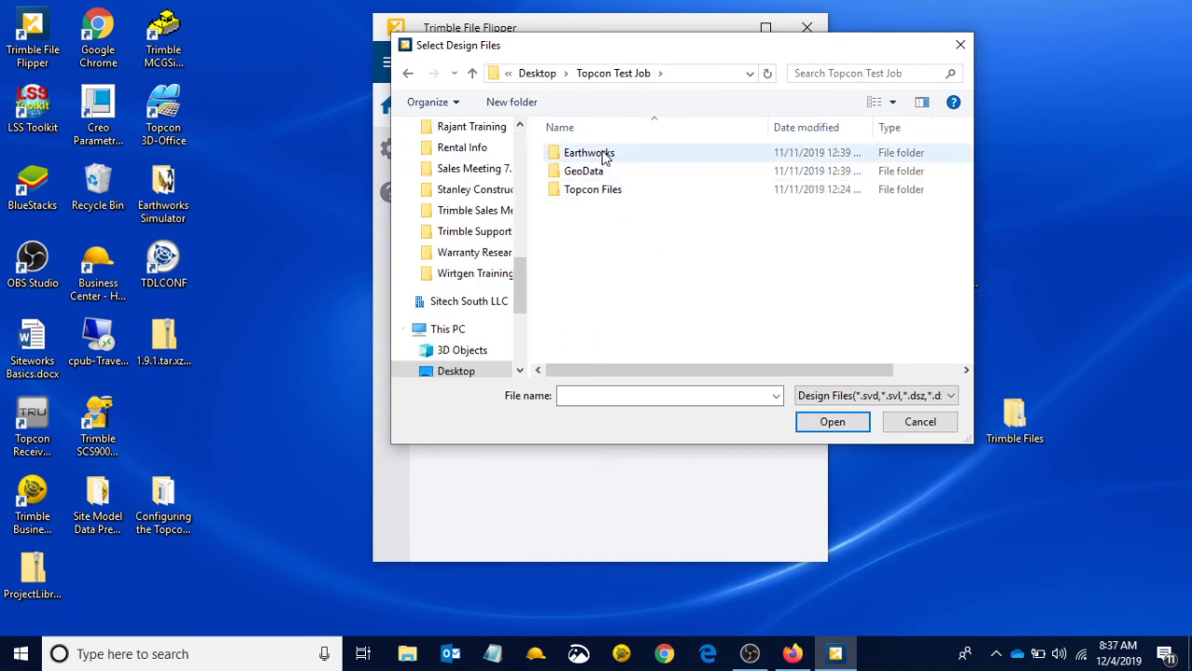
double_click(604, 154)
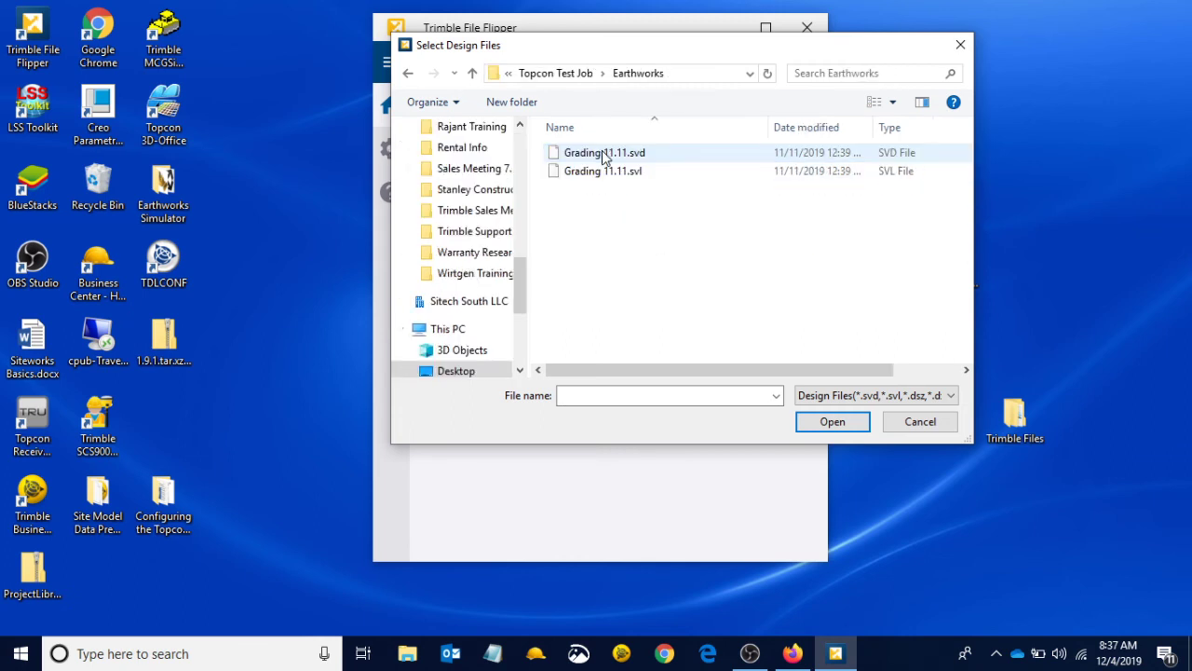
left_click(604, 155)
left_click(612, 173, "ctrl")
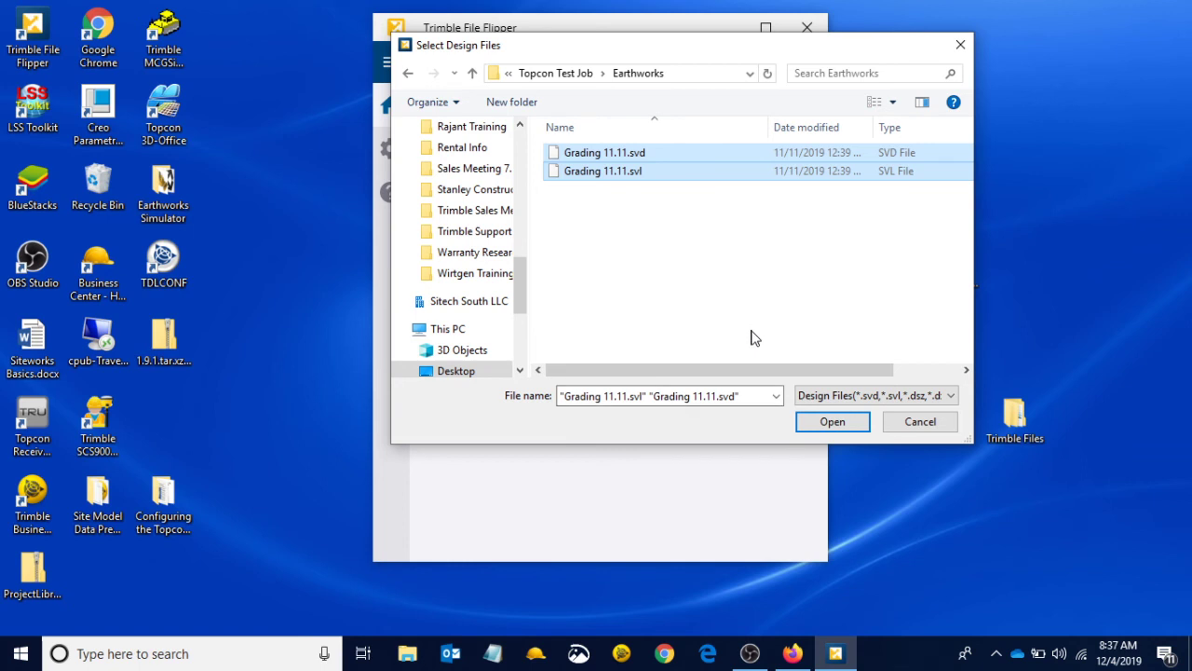
left_click(832, 424)
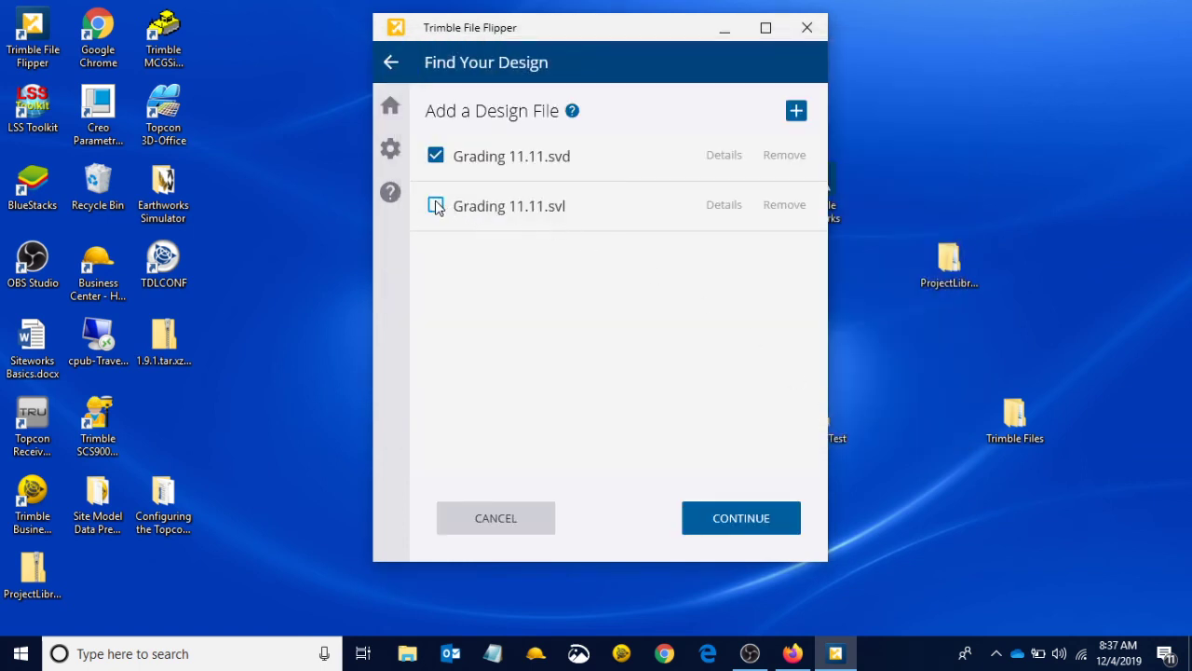
Check Grading 11.11.svl and continue with both design files
left_click(436, 206)
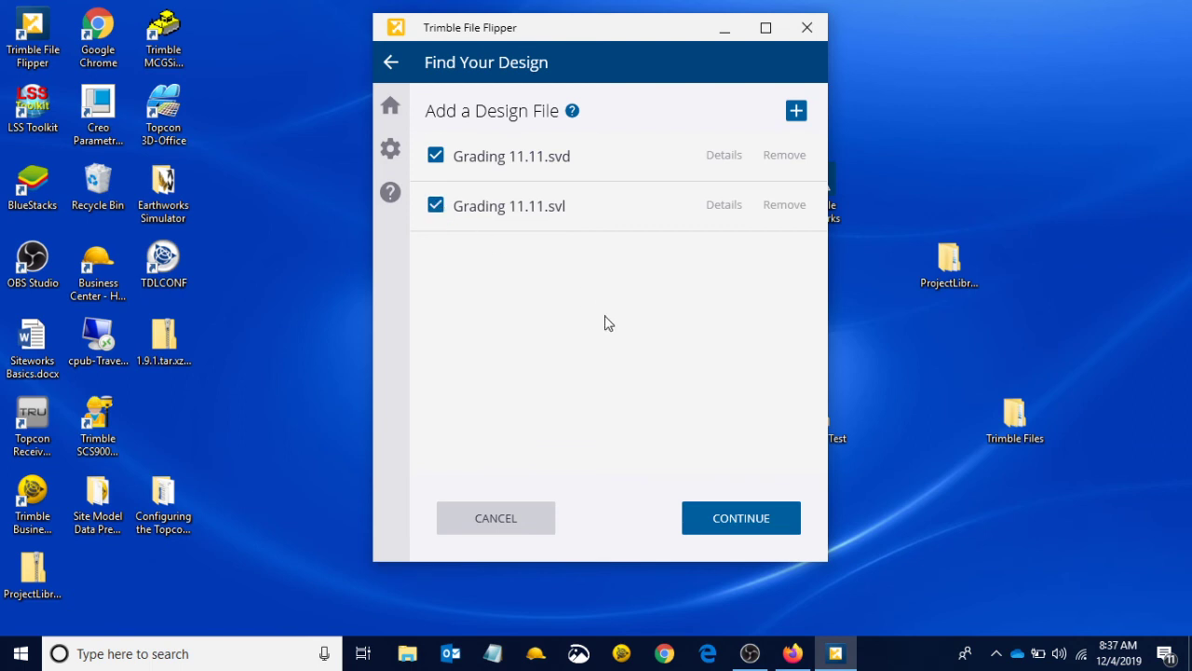
left_click(741, 521)
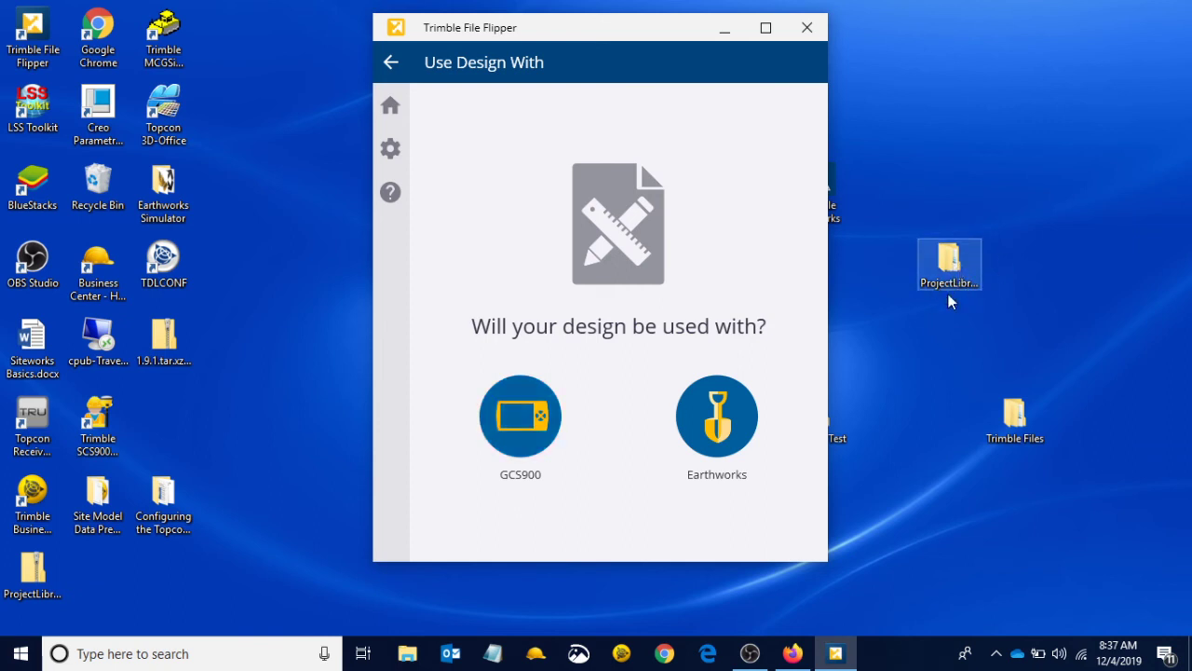
left_click(722, 424)
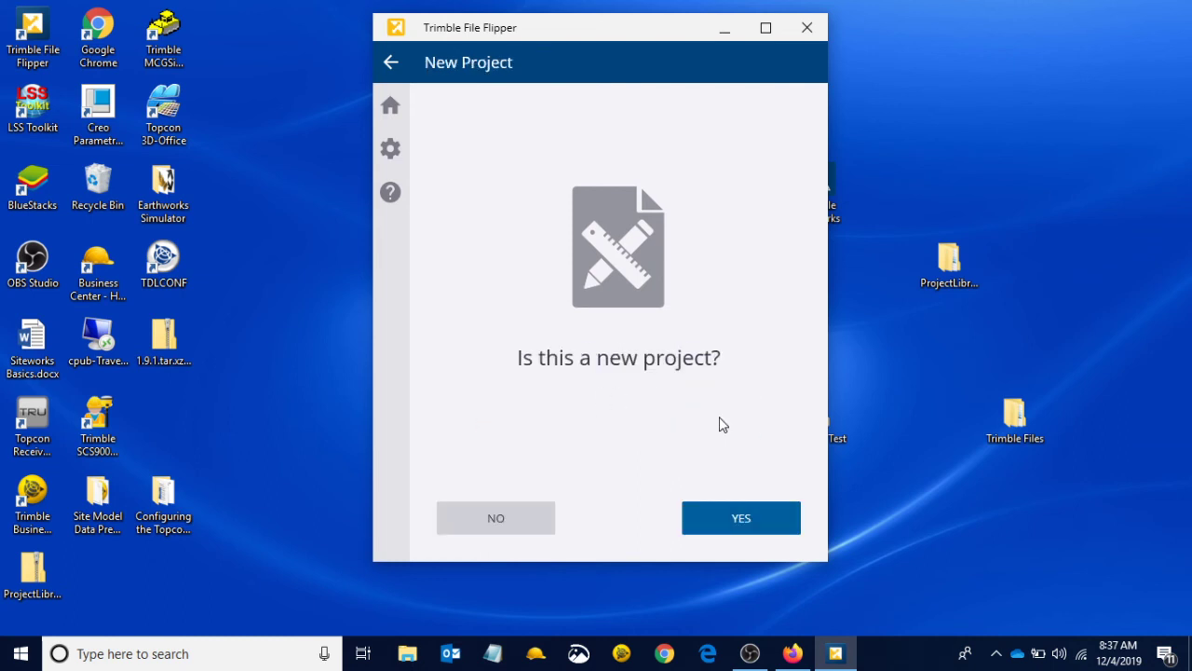
double_click(944, 272)
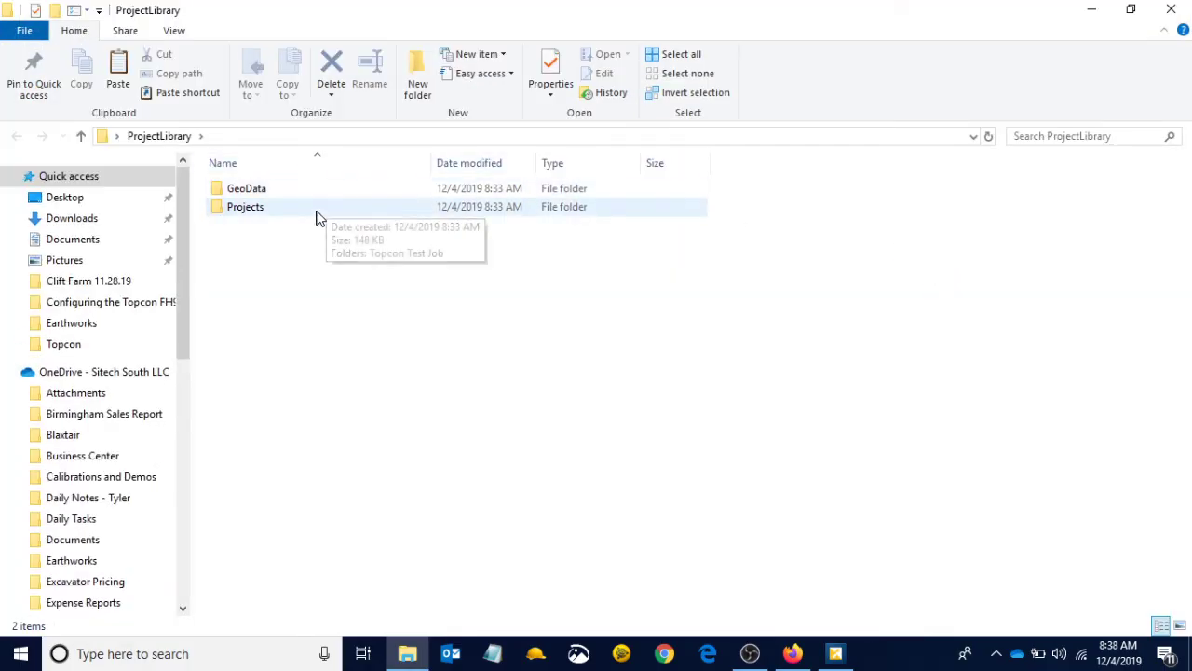
double_click(317, 210)
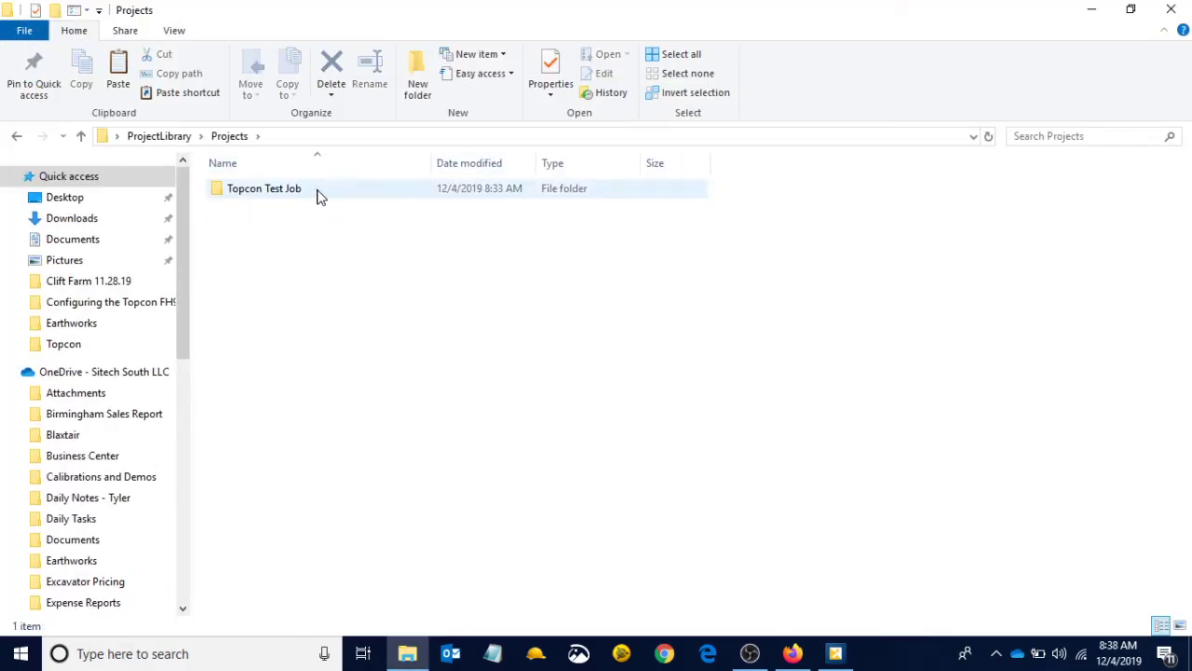
left_click(319, 192)
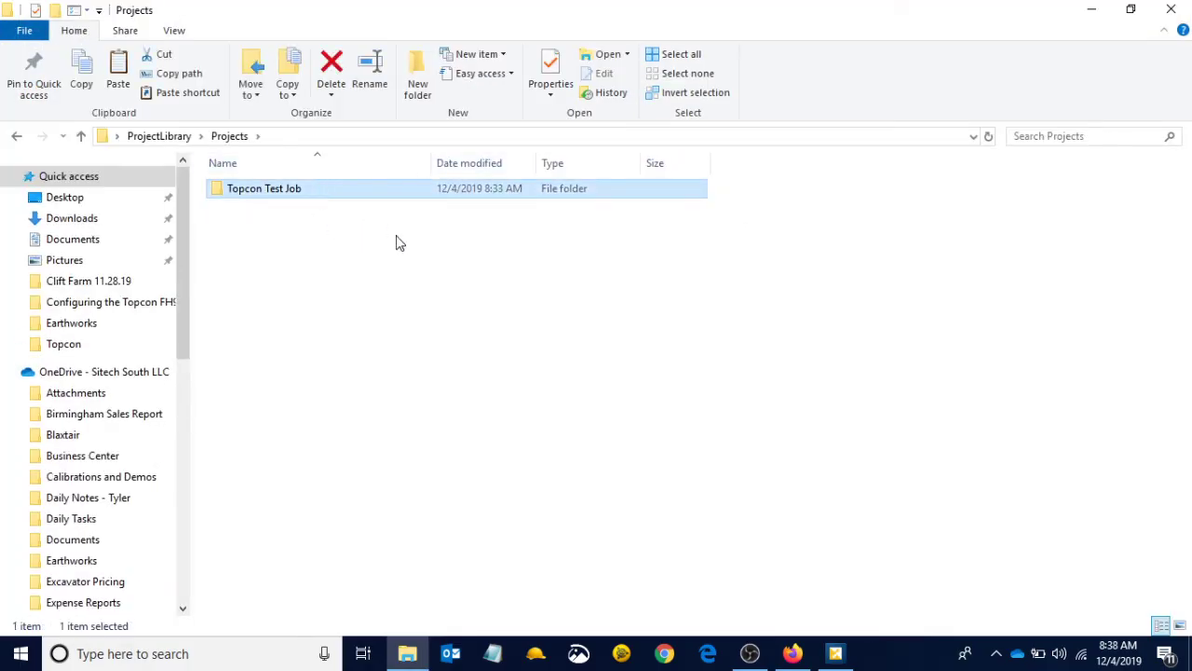
left_click(1181, 11)
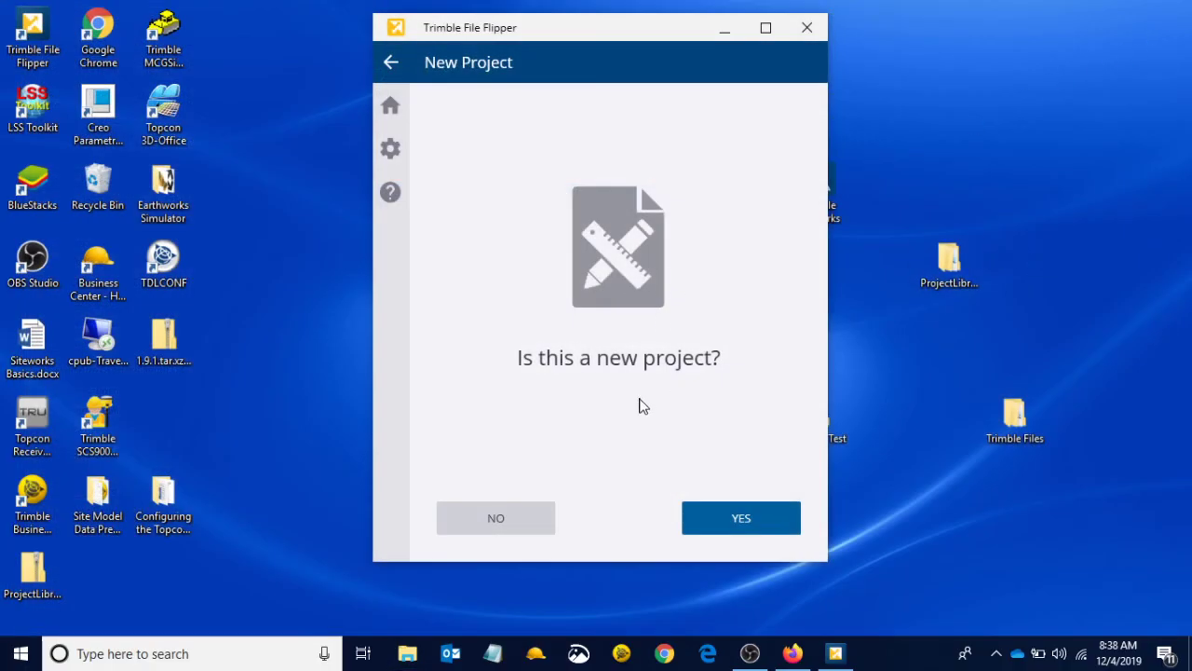
Answer No to new project and select Desktop > ProjectLibrary > Projects > Topcon Test Job as location
left_click(491, 513)
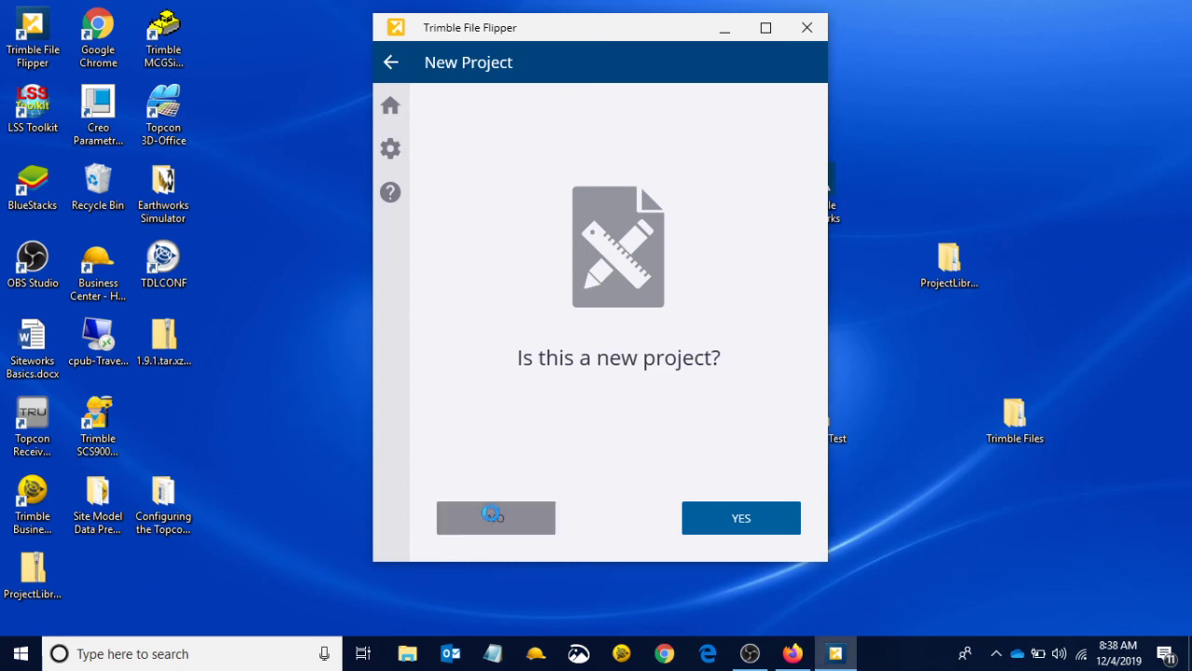
scroll(439, 242, "up", 10)
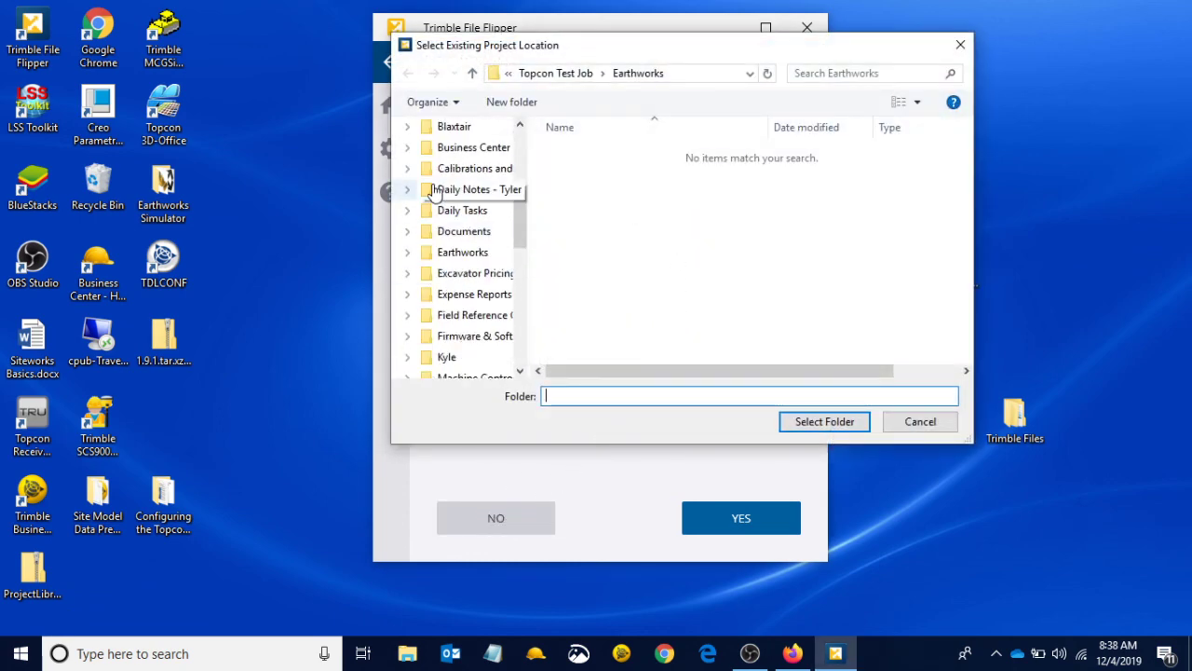
left_click(449, 160)
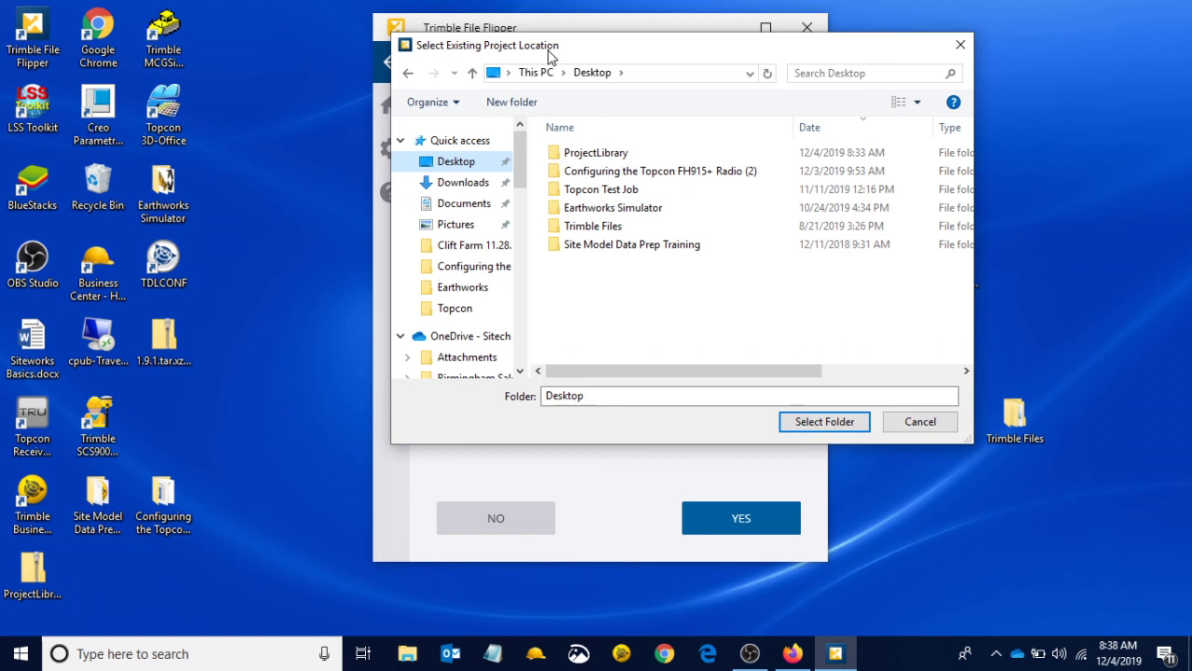
double_click(604, 153)
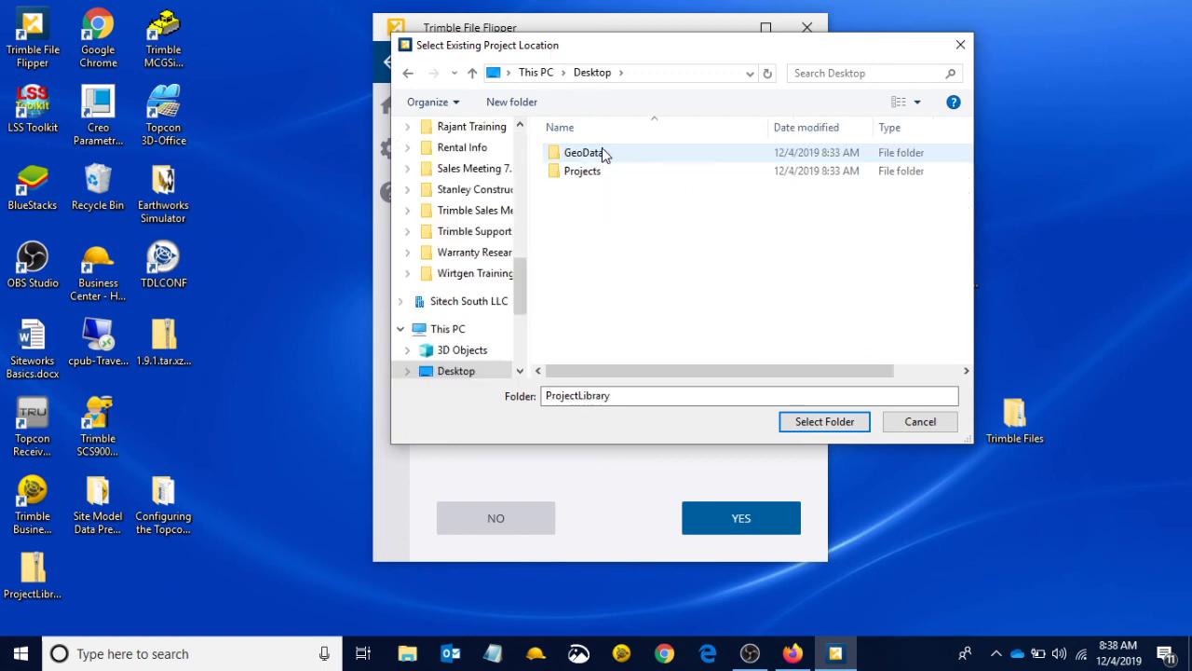
double_click(615, 177)
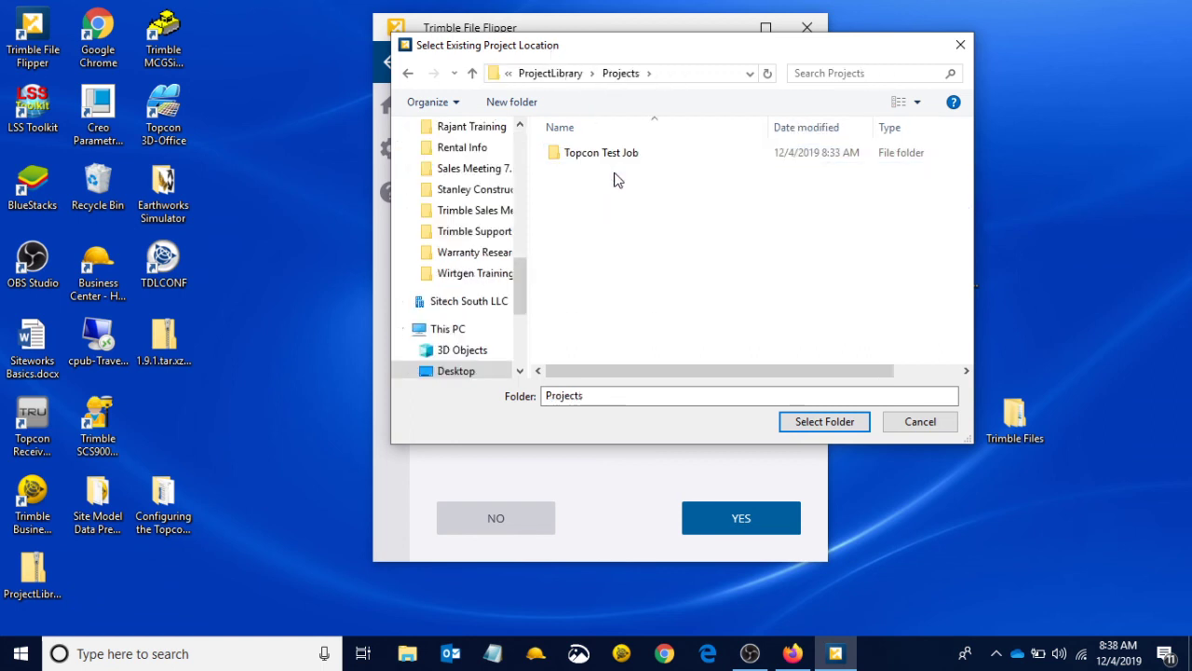
left_click(626, 156)
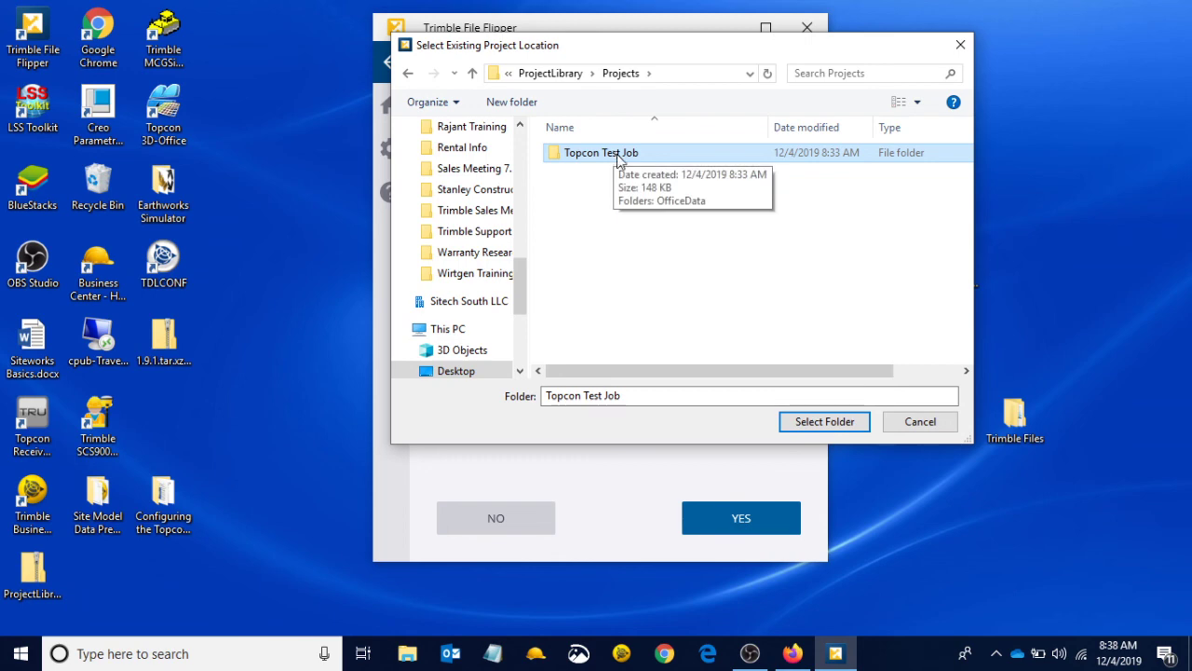
left_click(833, 425)
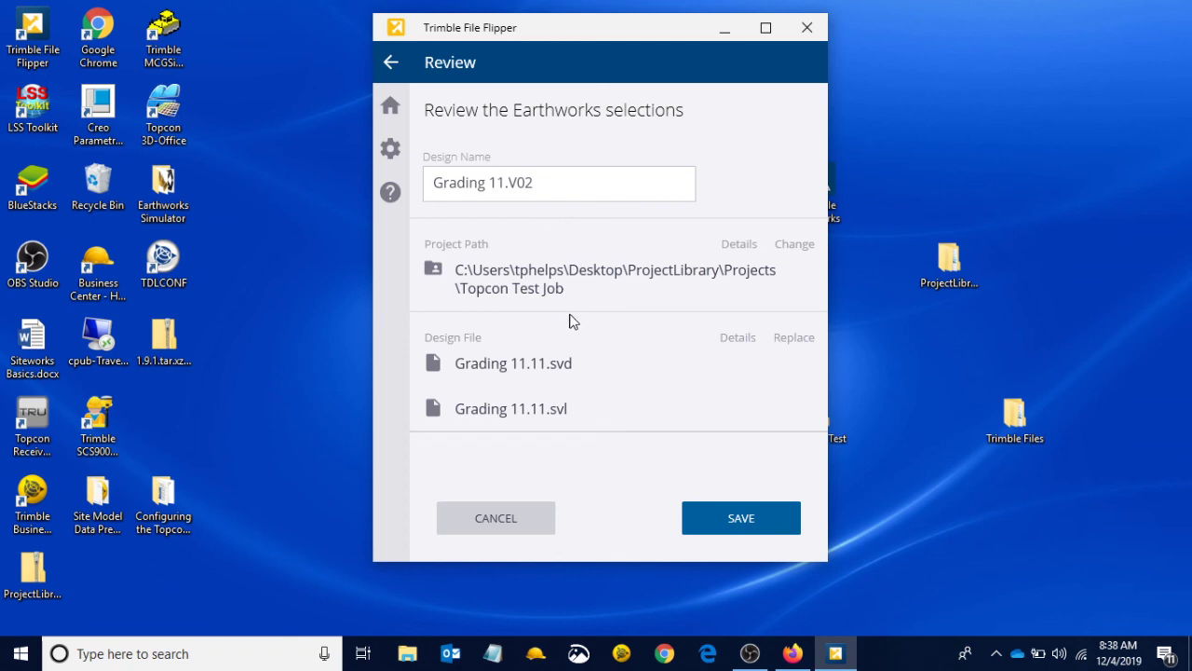
Save the Grading 11.V02 design and dismiss the Design Saved confirmation
left_click(736, 520)
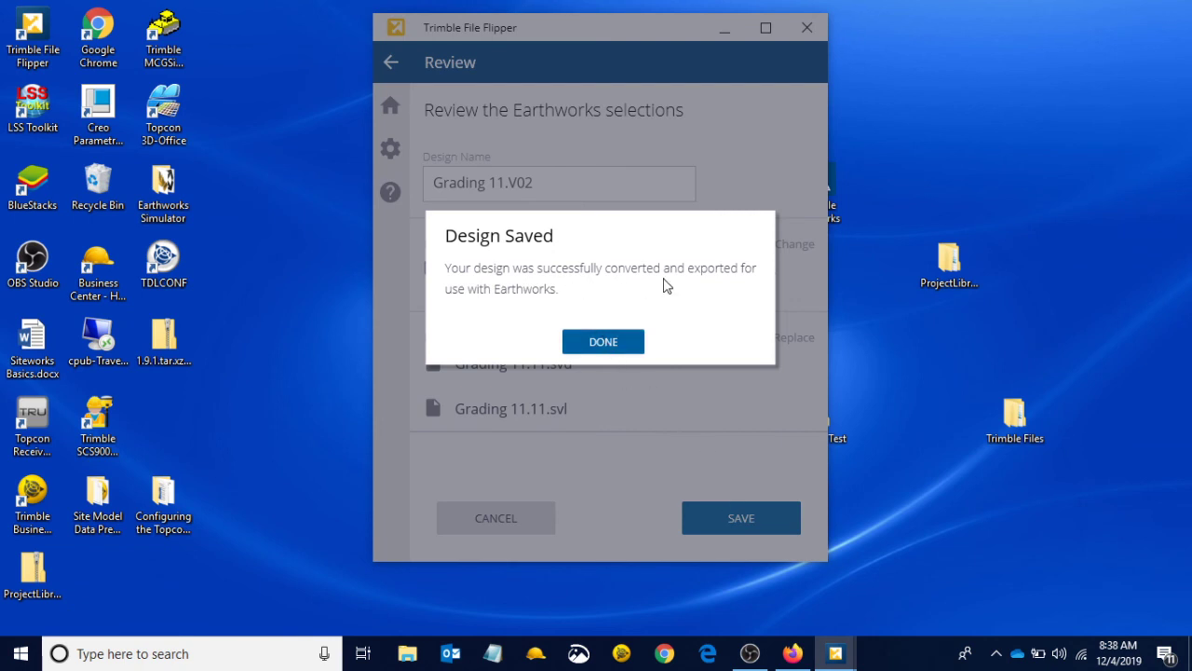
left_click(619, 341)
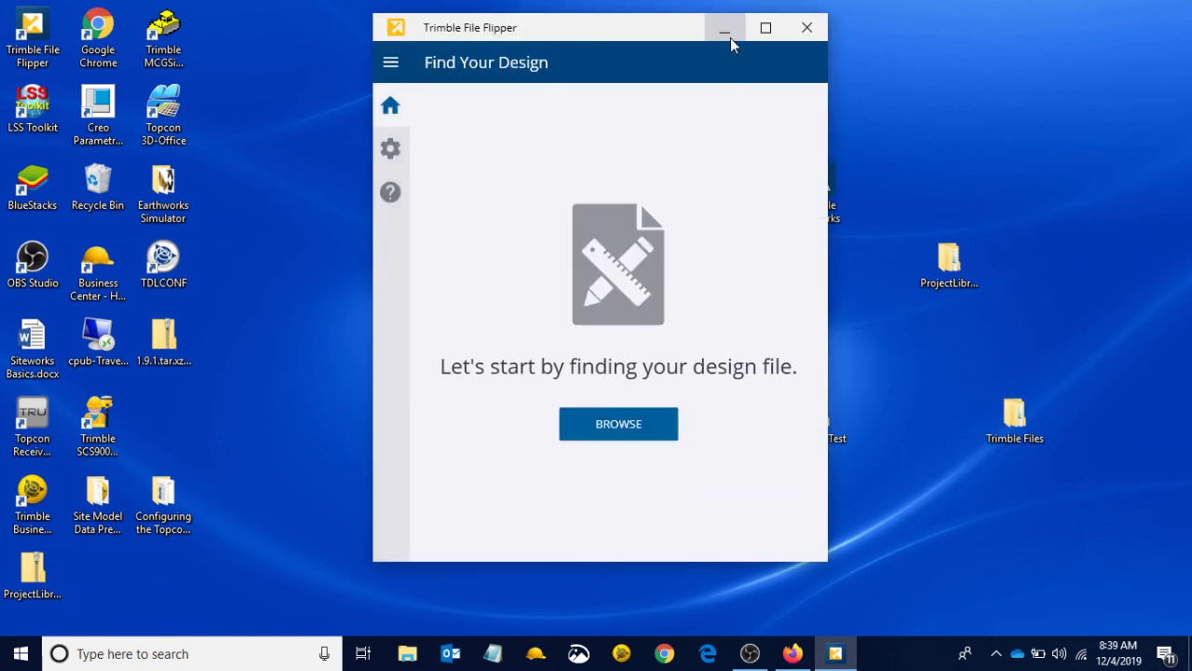
Minimize File Flipper and browse ProjectLibrary > Projects > Topcon Test Job > OfficeData > Designs
left_click(726, 34)
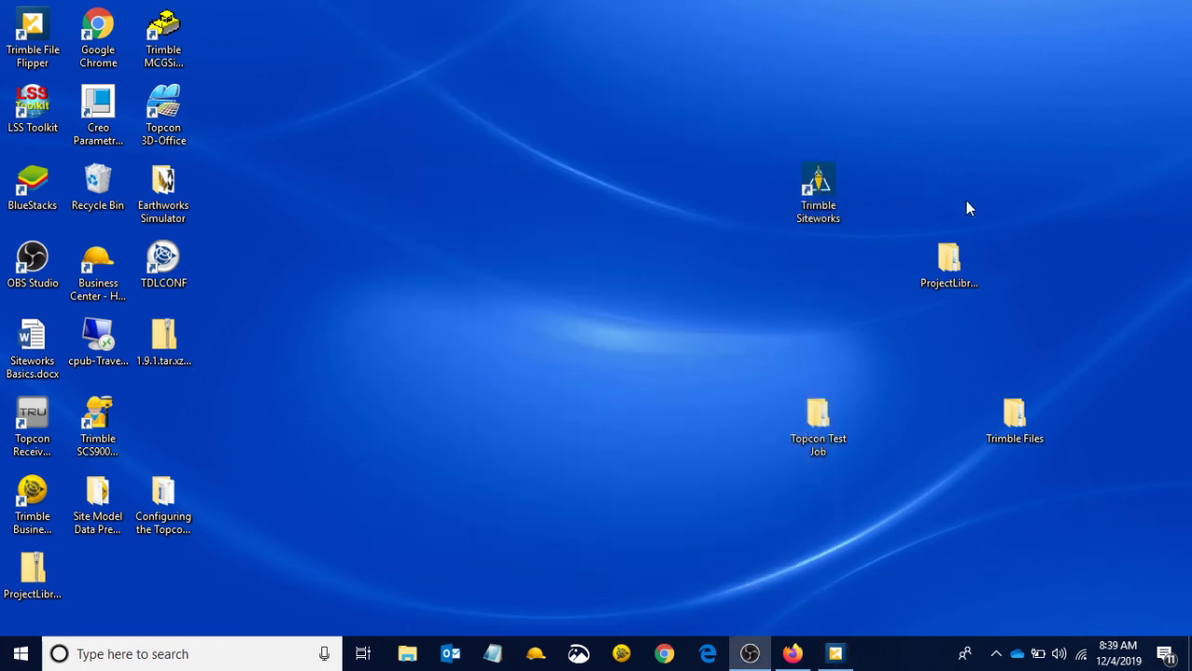
double_click(946, 265)
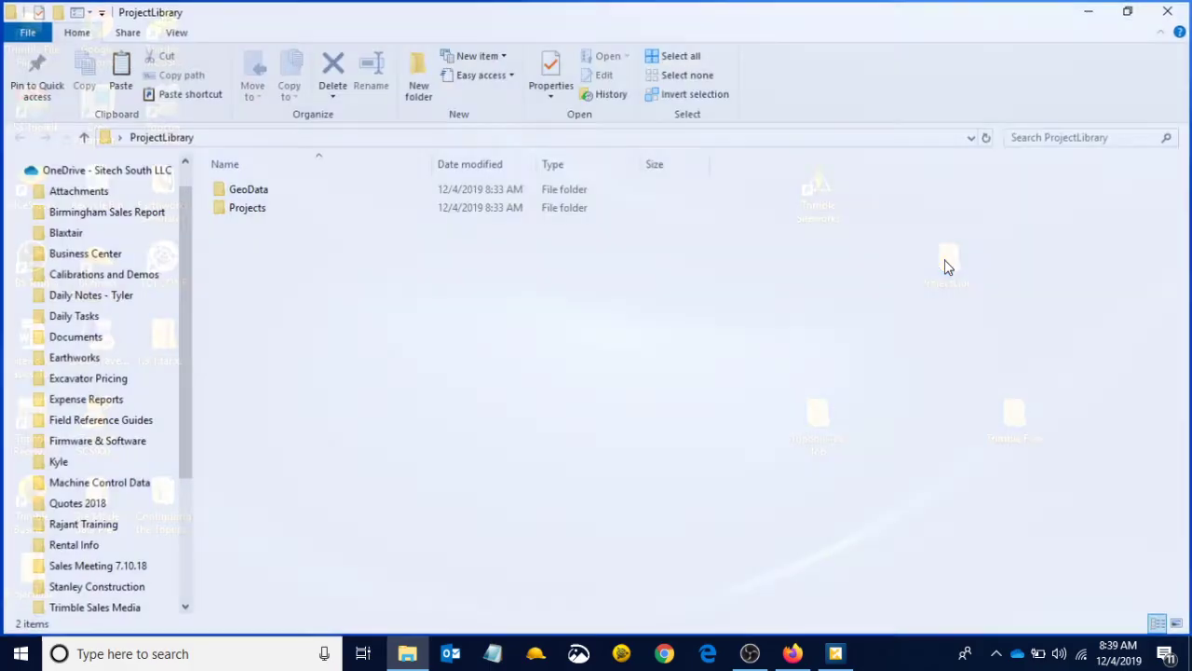
double_click(288, 216)
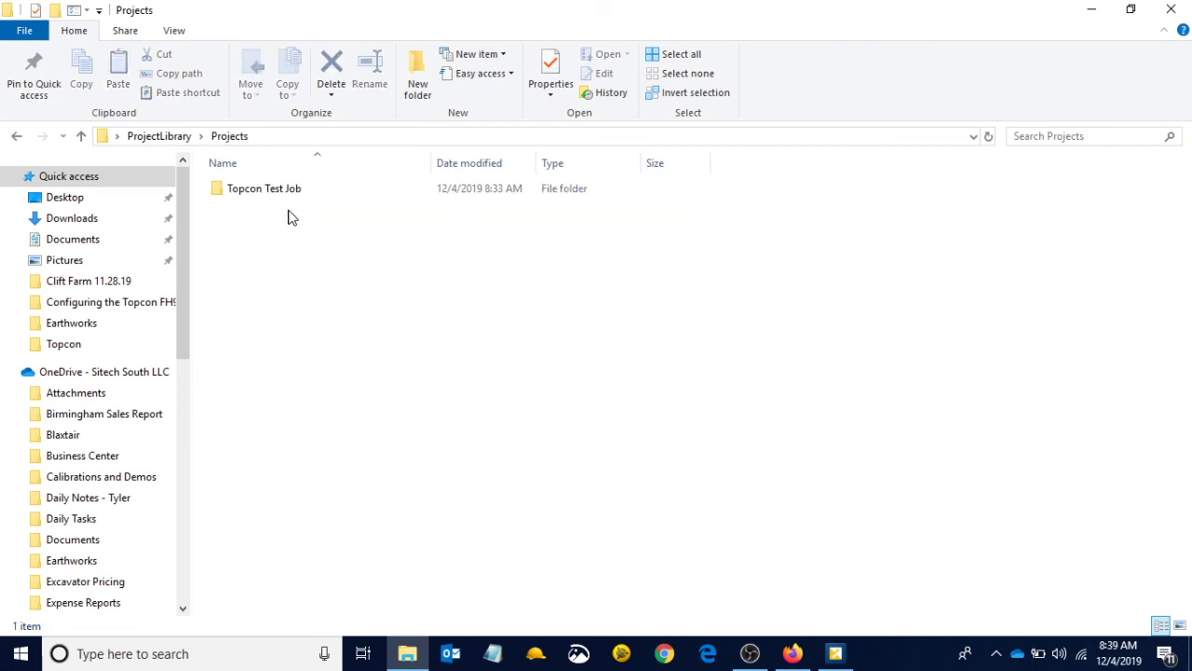
double_click(311, 193)
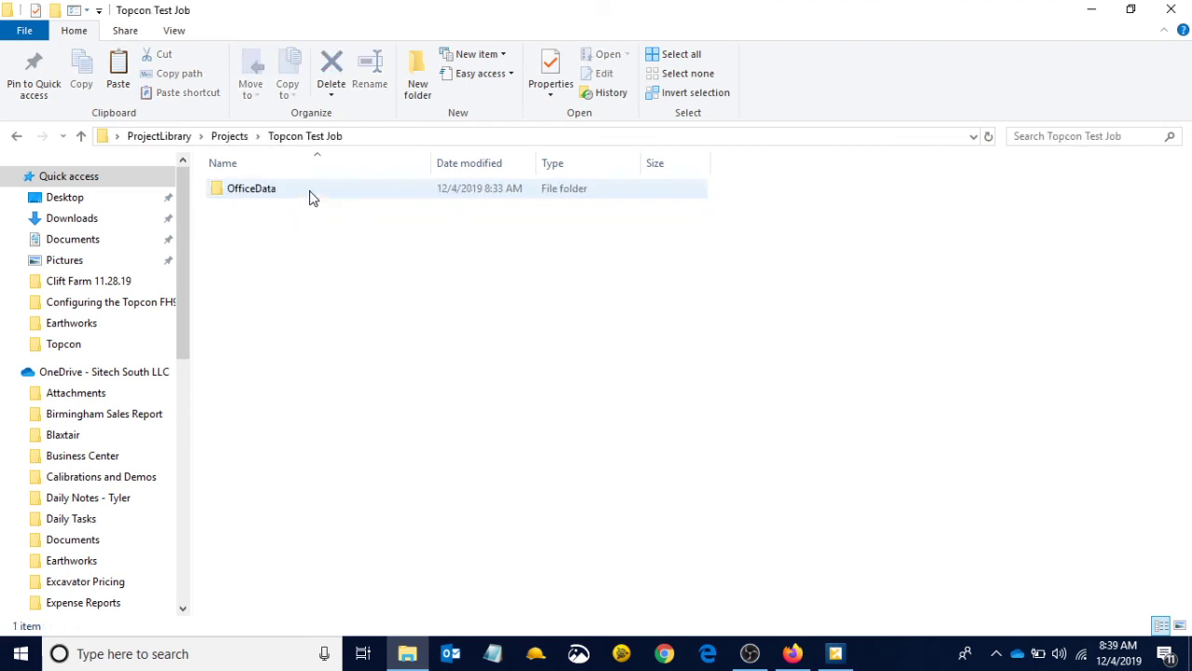
double_click(298, 194)
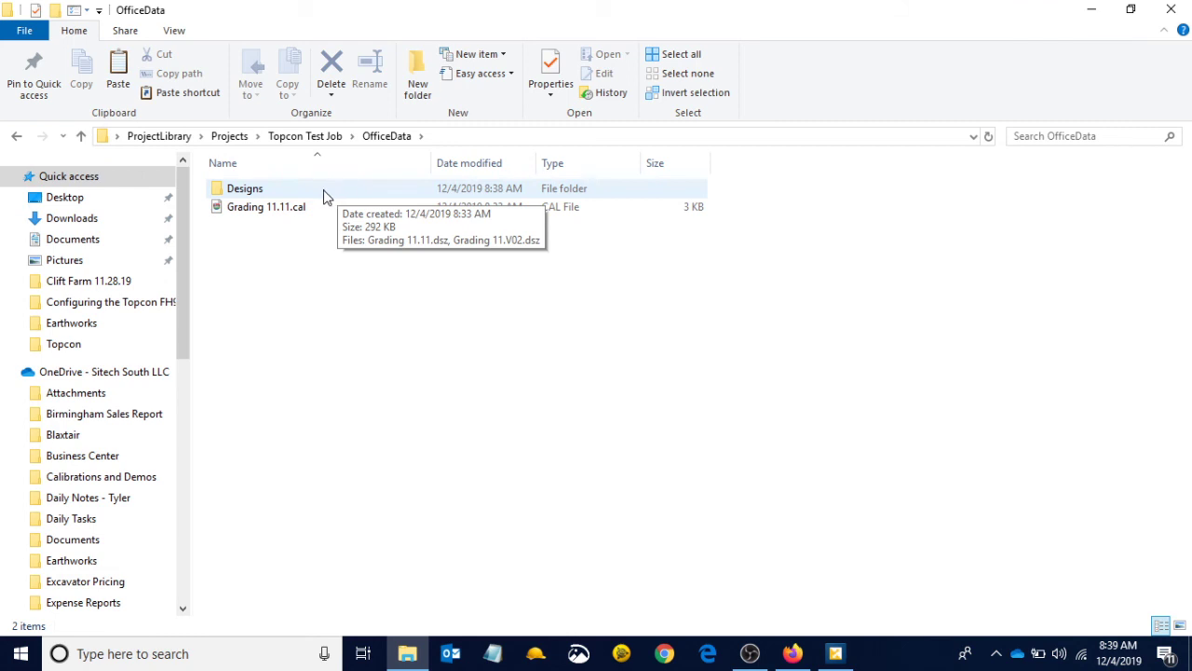
double_click(325, 194)
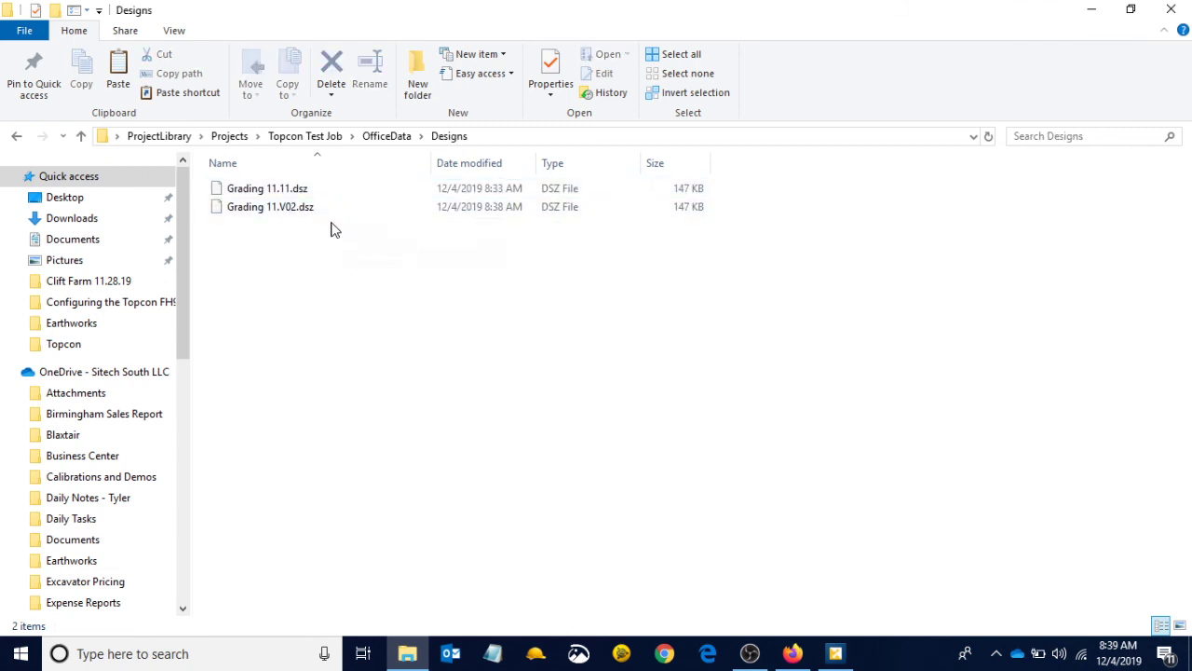
Compare Grading 11.V02.dsz with Grading 11.11.dsz, ending with Grading 11.V02.dsz selected
left_click(317, 207)
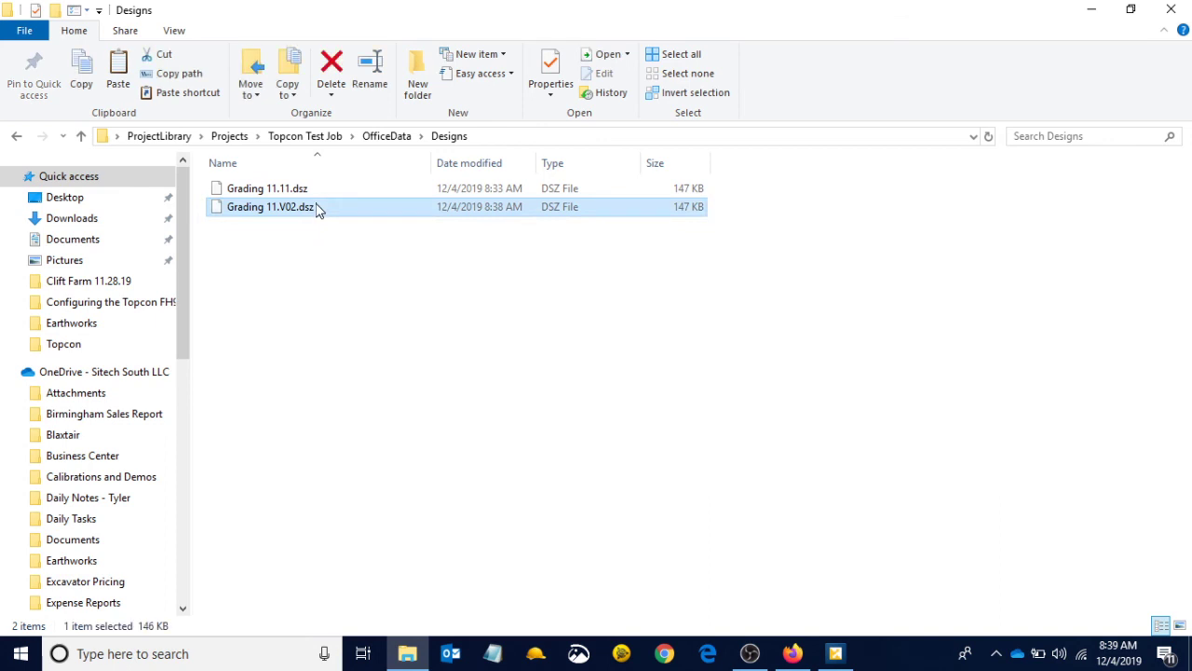
left_click(444, 301)
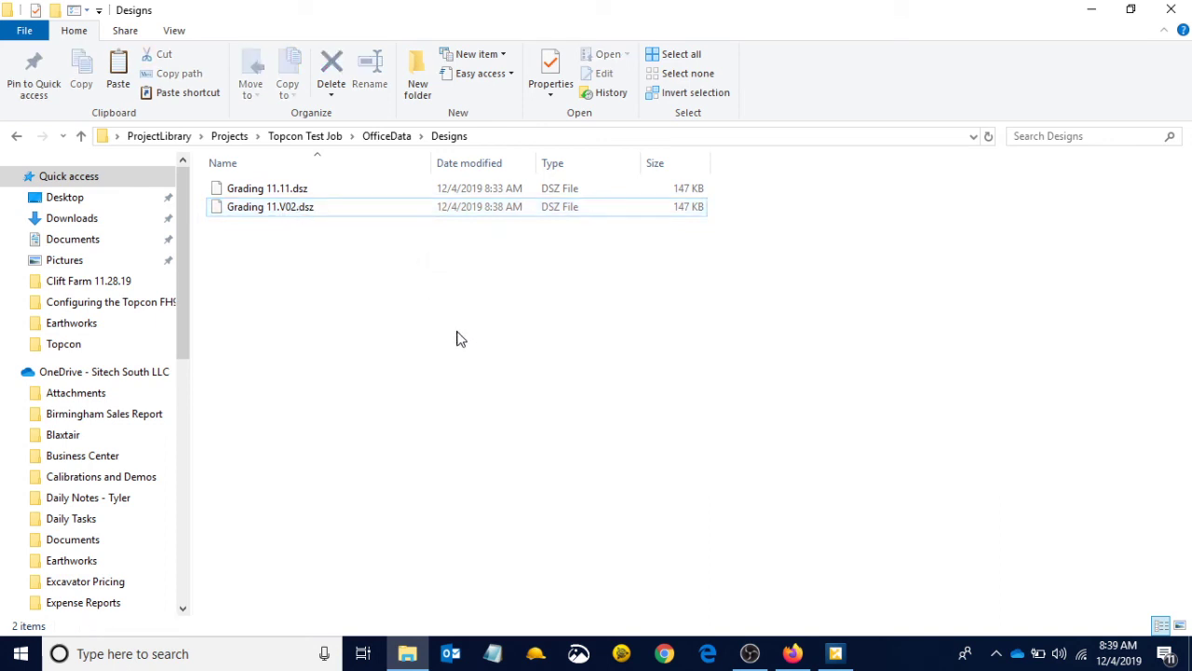
left_click(314, 191)
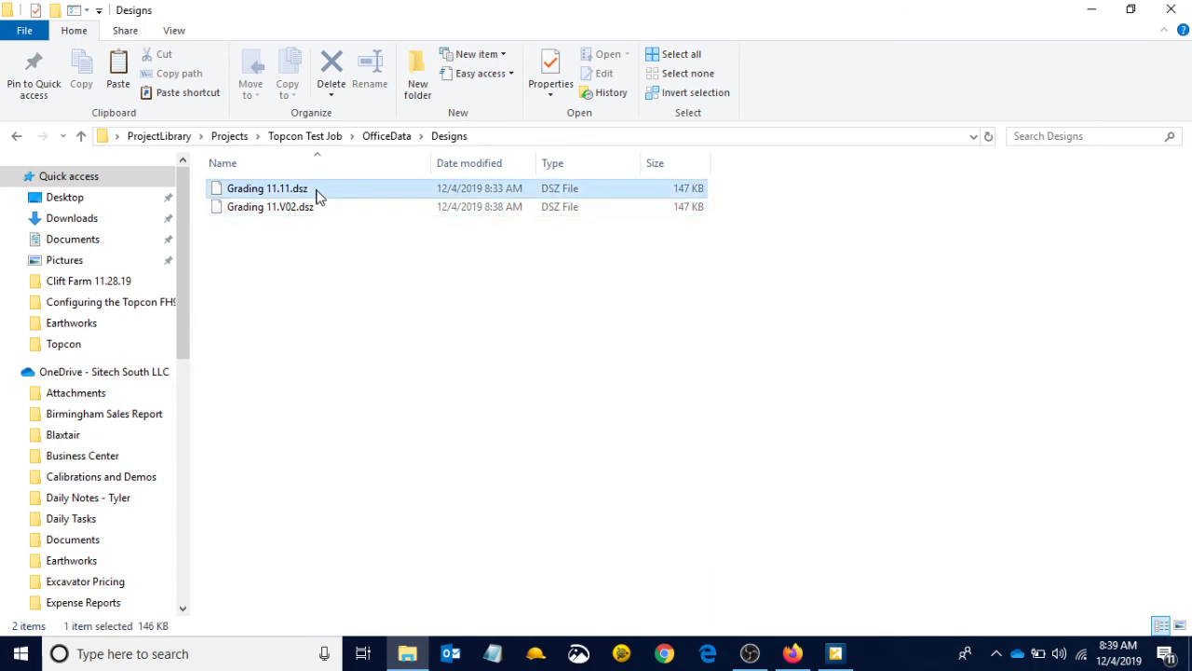
left_click(347, 256)
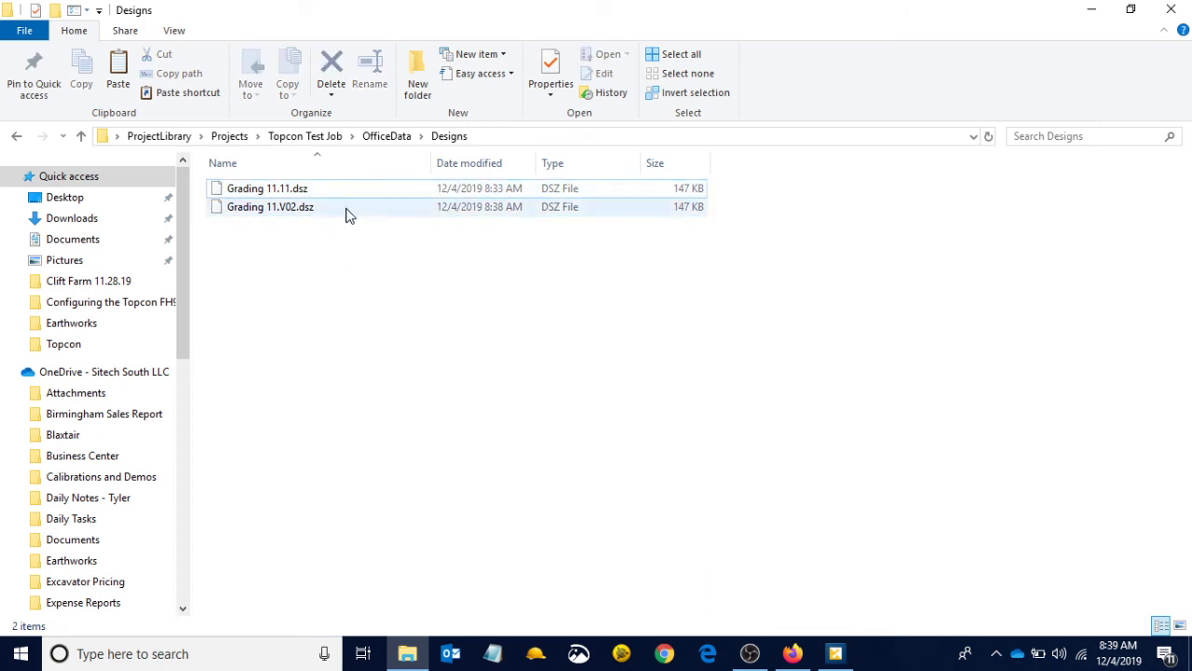
left_click(346, 211)
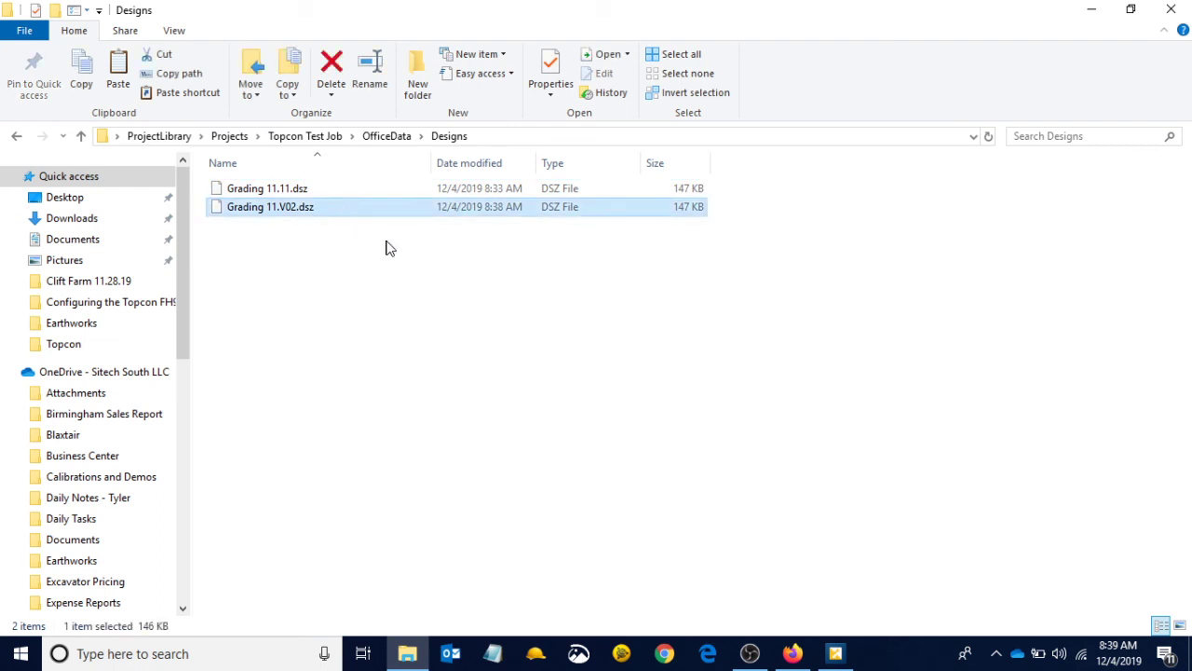